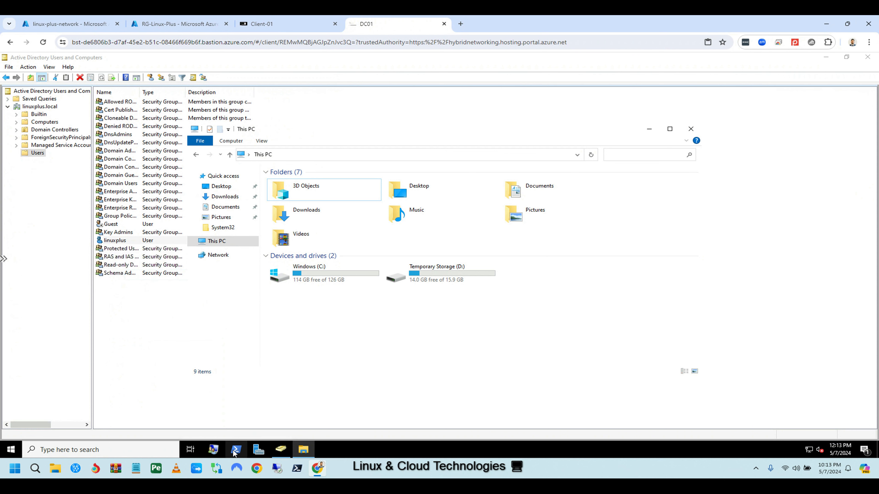
Run ipconfig /all on DC01 and highlight its IPv4 address 192.168.0.4.
text(ipconfig /all)
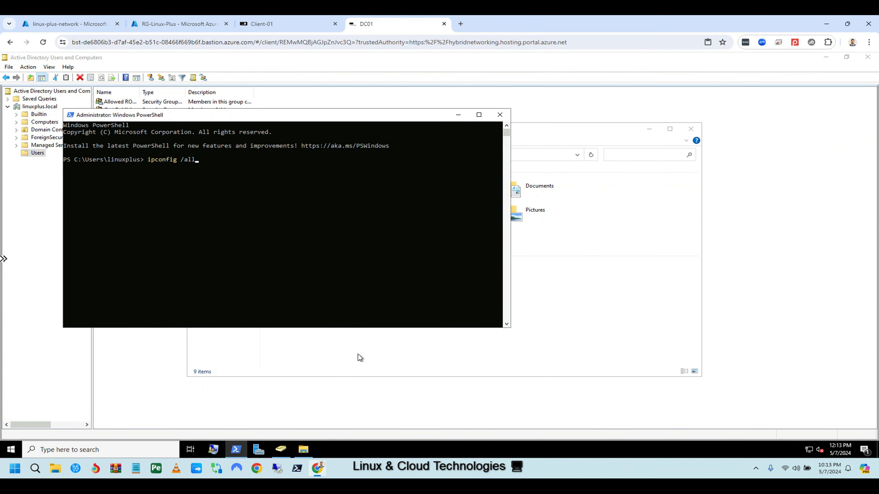
key(Return)
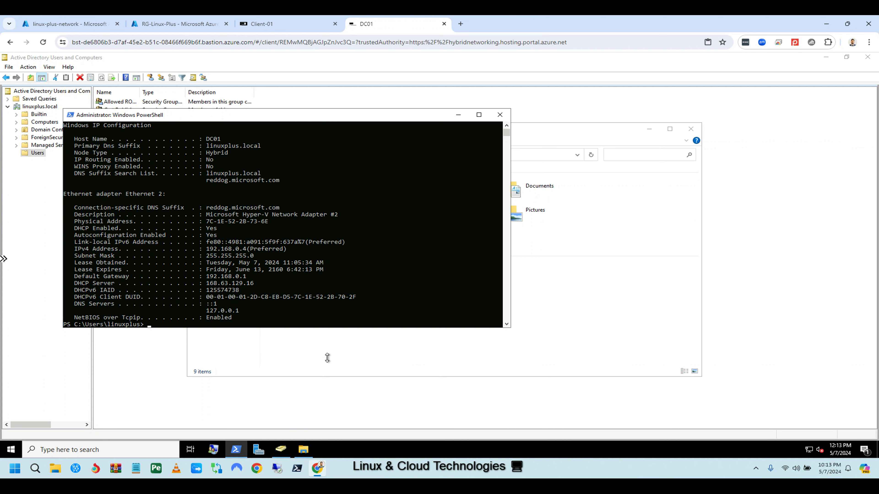
drag(245, 249, 209, 250)
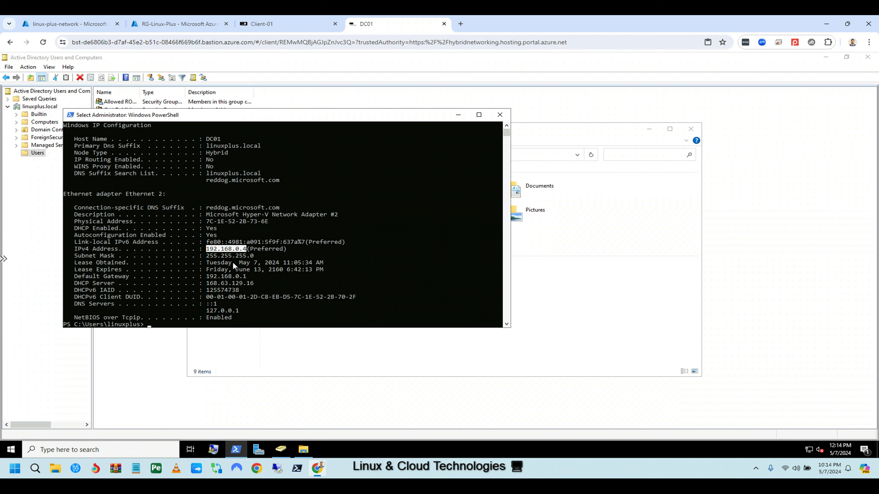
click(268, 23)
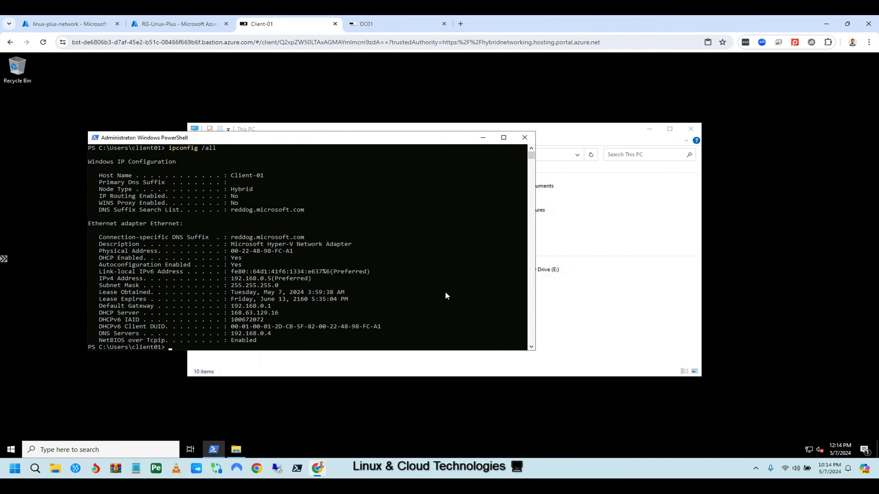
Open Client-01's System Properties Computer Name tab and highlight its WORKGROUP membership.
click(608, 315)
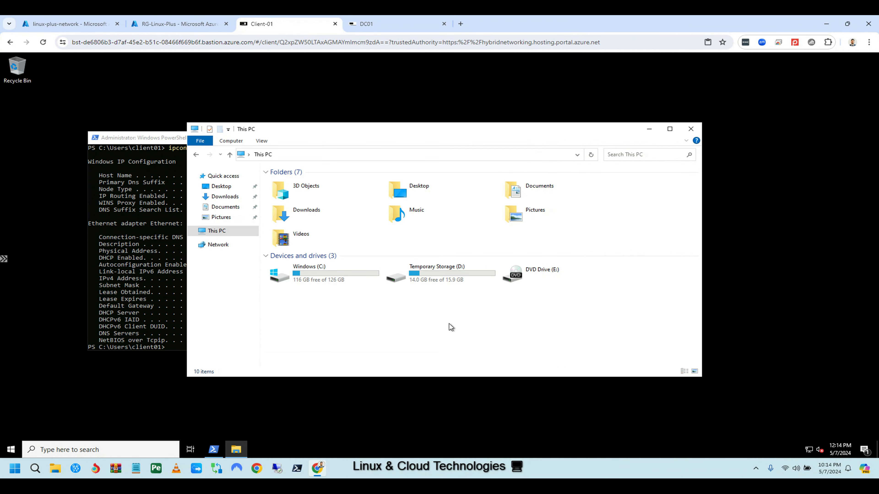
right_click(429, 318)
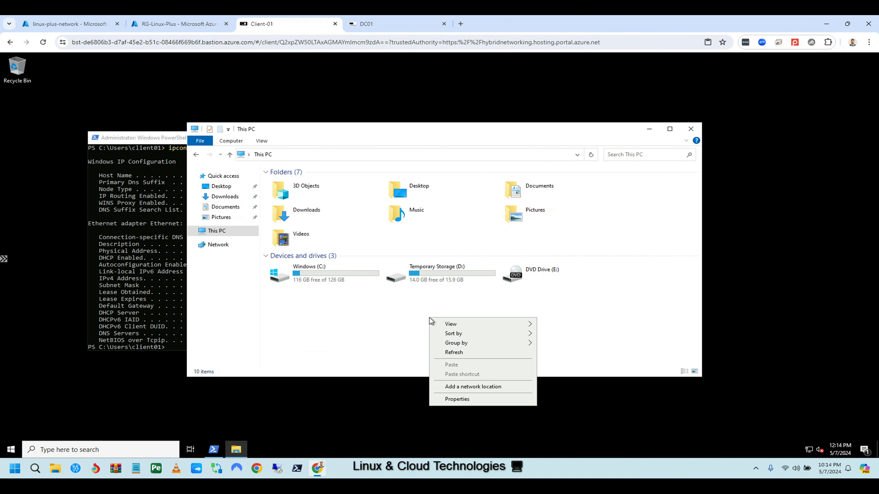
click(457, 399)
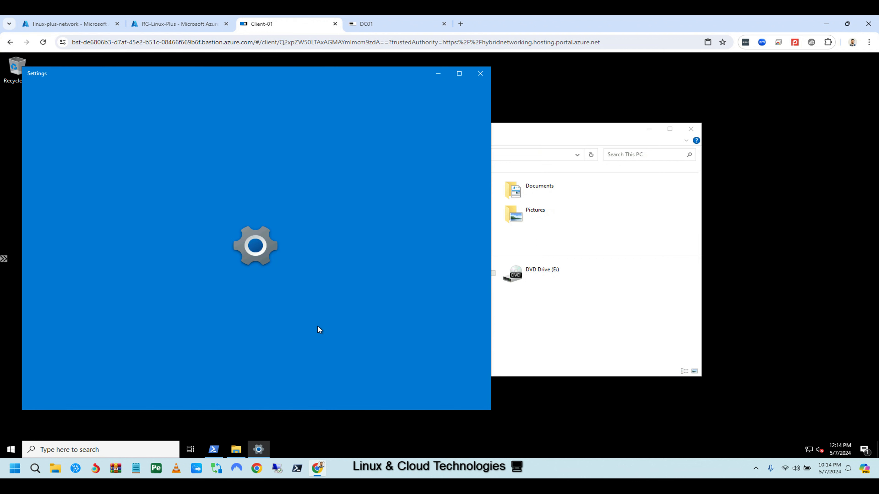
scroll(281, 332, down, 5)
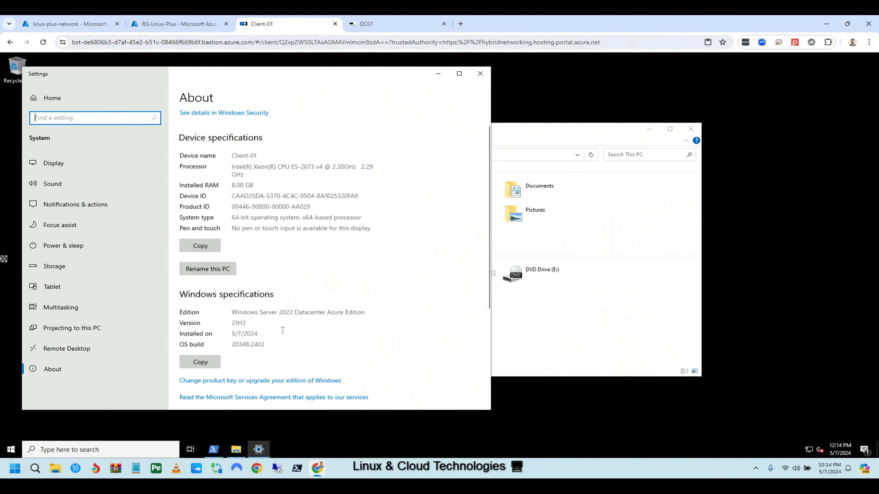
click(210, 343)
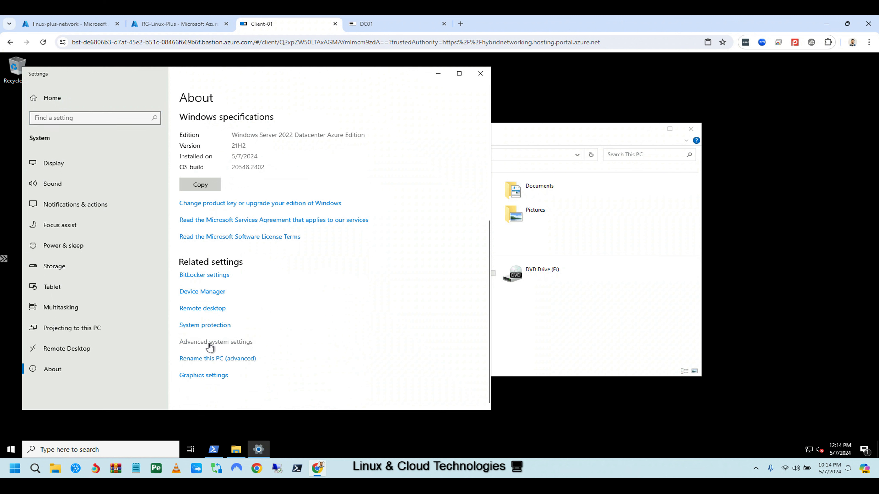
click(63, 107)
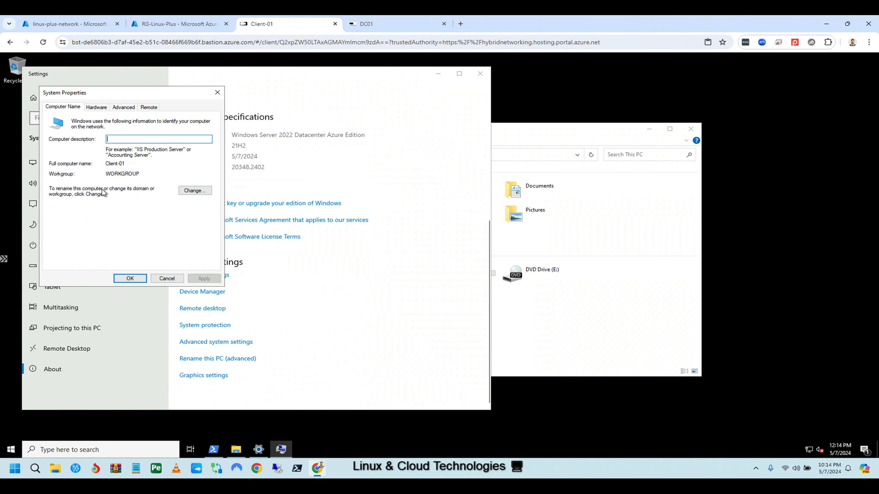
drag(139, 174, 111, 173)
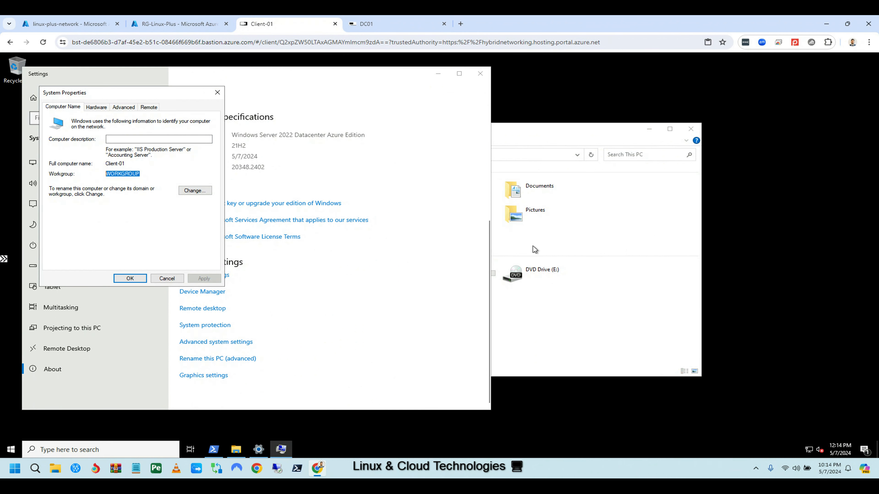
Highlight DNS server 192.168.0.4 in Client-01's ipconfig output, then return to RG-Linux-Plus.
click(565, 327)
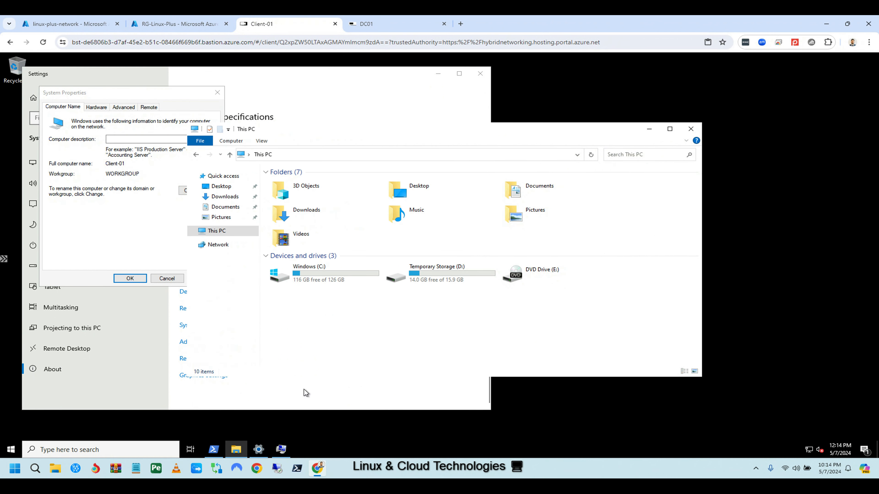
click(214, 450)
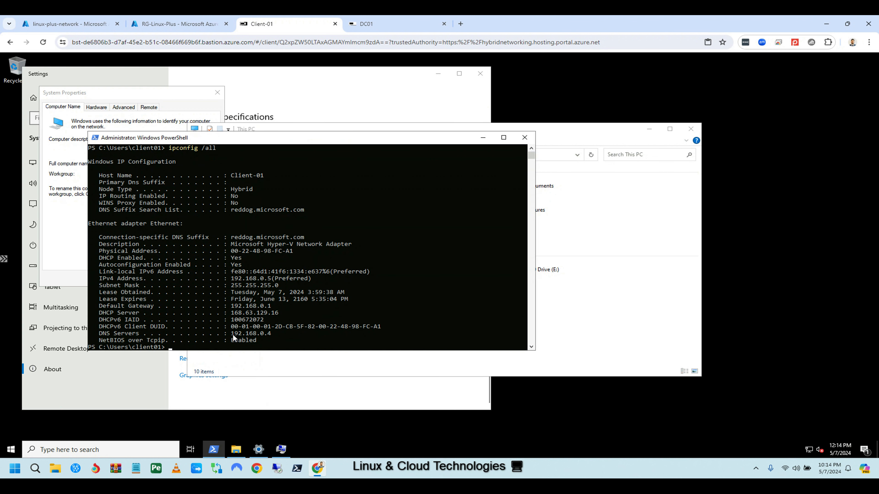
drag(271, 334, 236, 337)
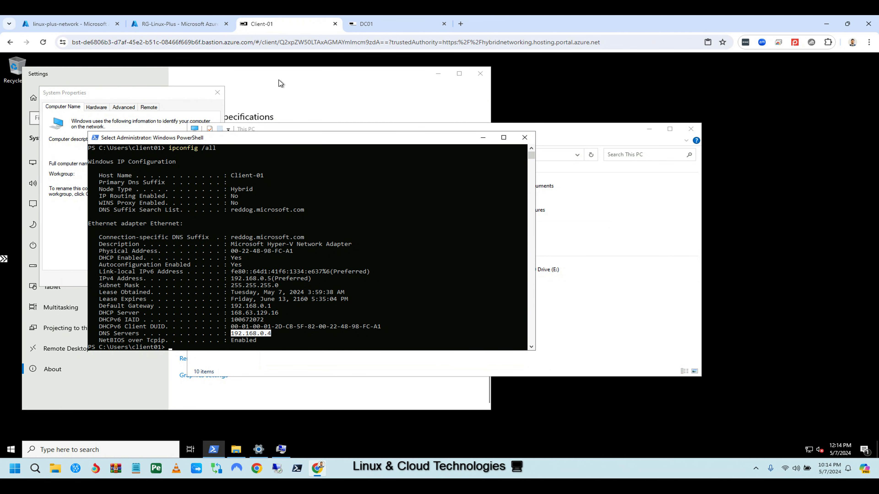
click(194, 23)
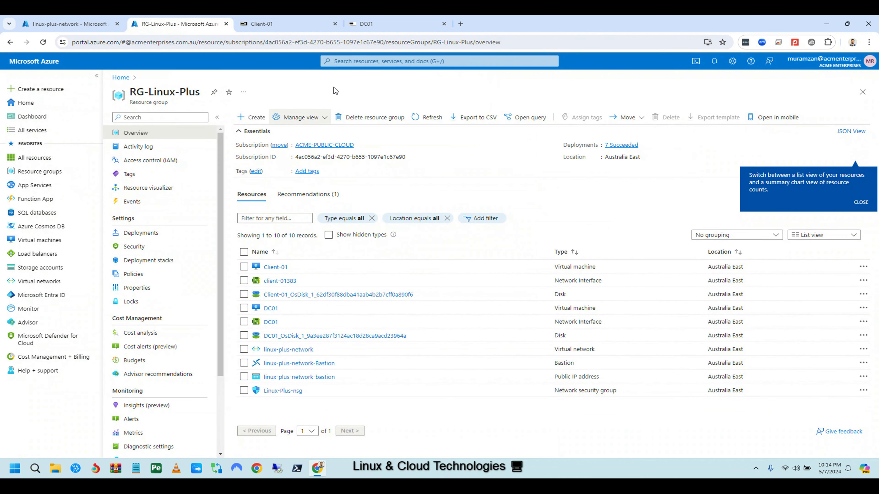
On linux-plus-network's DNS servers page, mark the Custom 192.168.0.4 entry, setting and title in red.
click(77, 24)
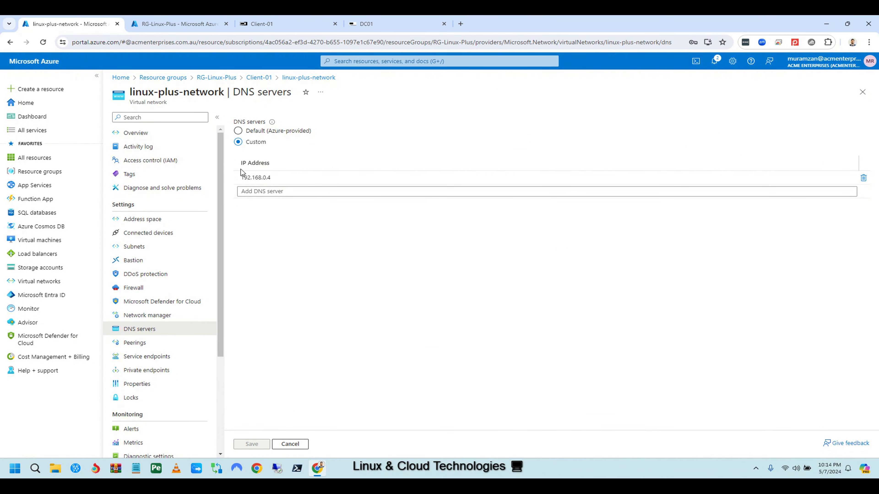
click(262, 178)
drag(251, 180, 287, 183)
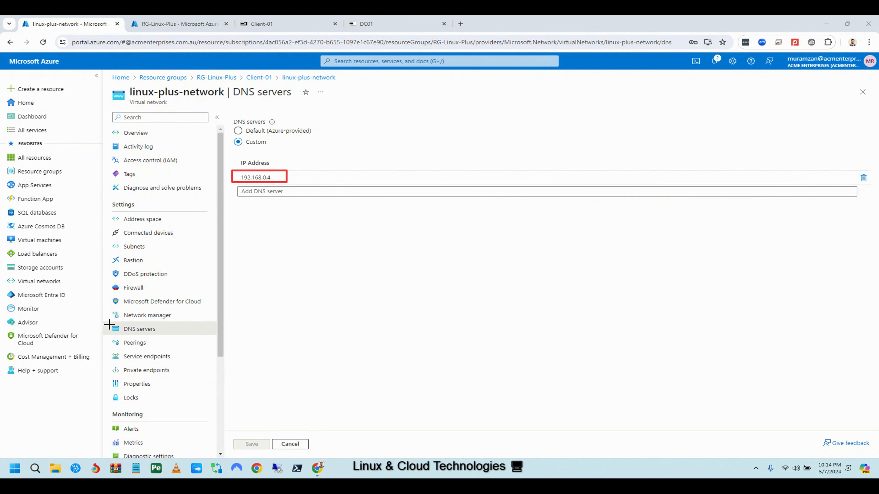
drag(109, 323, 190, 335)
drag(106, 85, 336, 103)
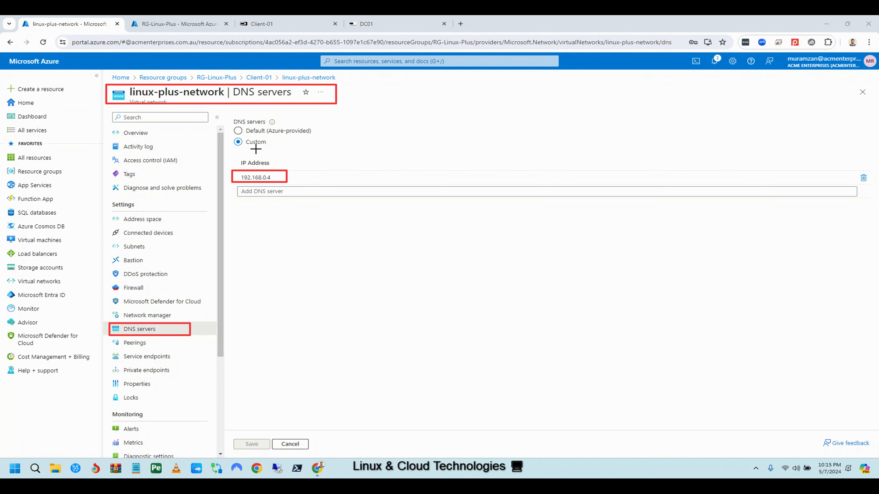
Mark the DC01 session tab, clear the annotations, and cycle back to the DC01 session.
drag(345, 19, 406, 33)
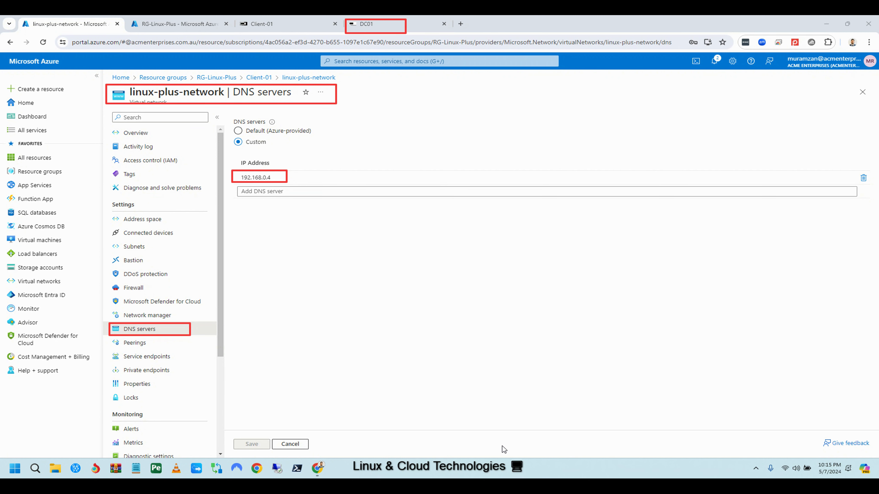
key(Escape)
click(266, 24)
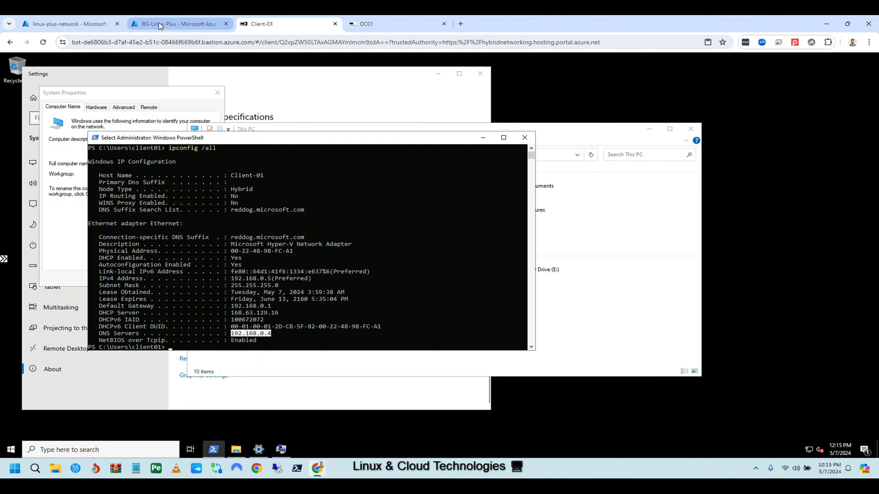
click(84, 27)
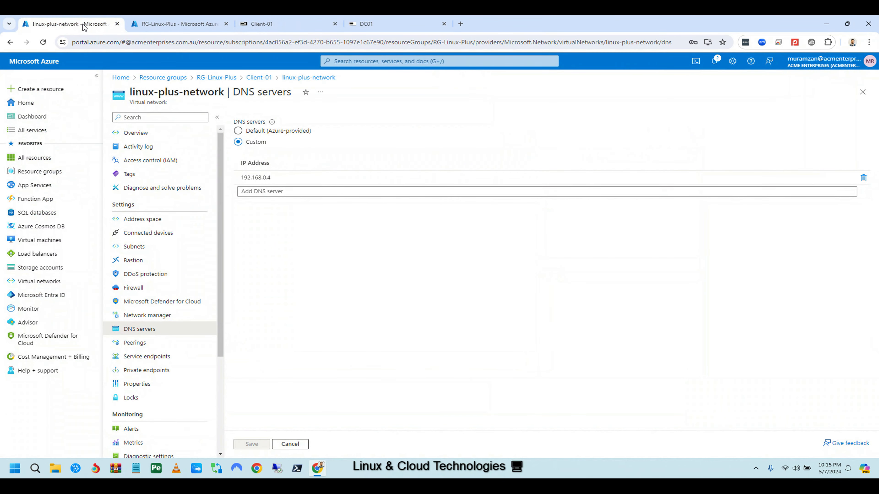
click(187, 24)
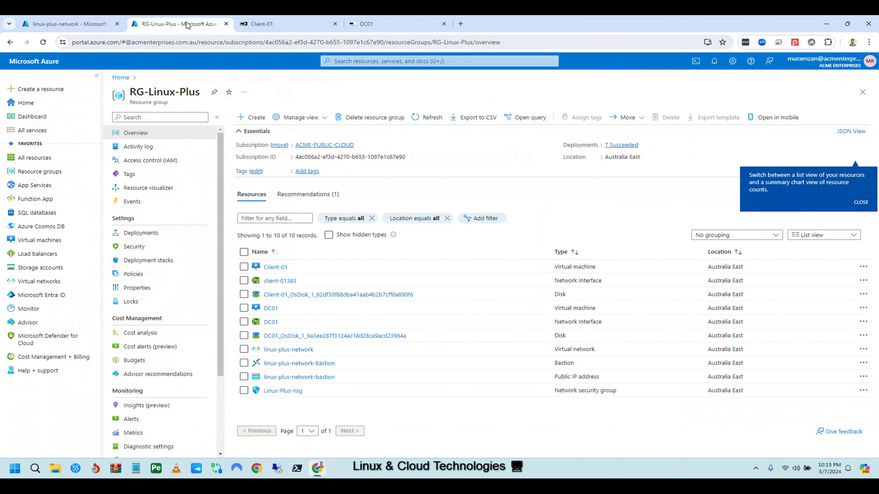
click(373, 23)
Open linuxplus's Member Of list and mark the memberships, title and Schema Admins in red.
click(594, 259)
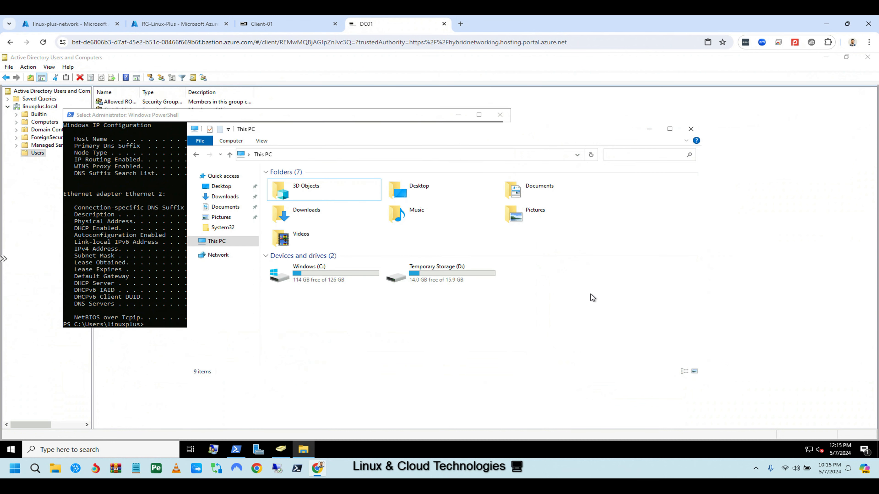
click(281, 454)
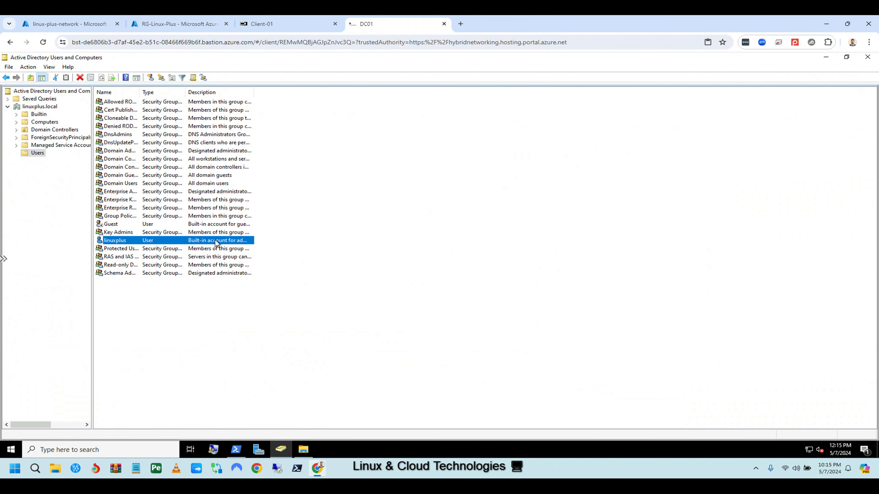
double_click(116, 240)
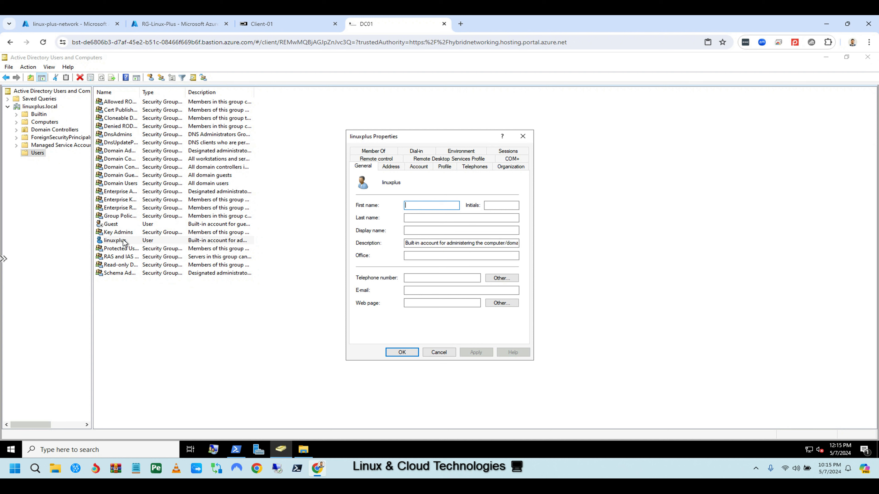
click(388, 152)
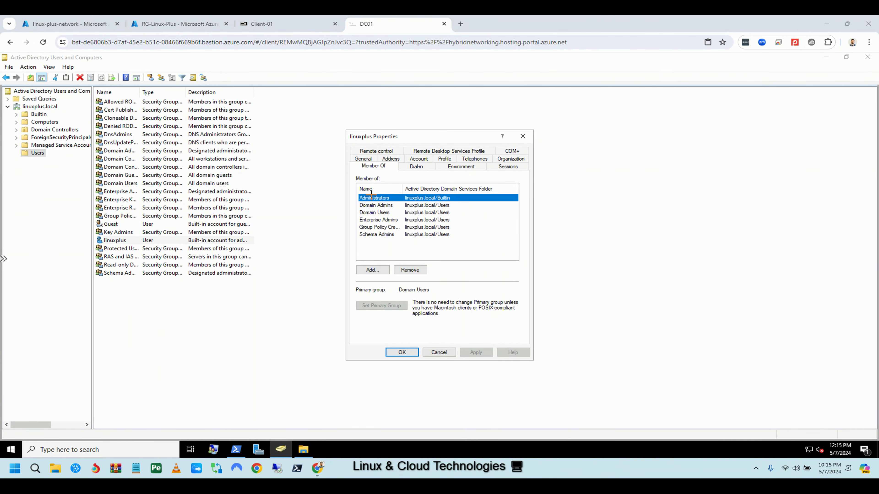
mouse_move(351, 173)
mouse_down()
mouse_move(517, 240)
mouse_move(523, 252)
mouse_up()
drag(347, 130, 409, 145)
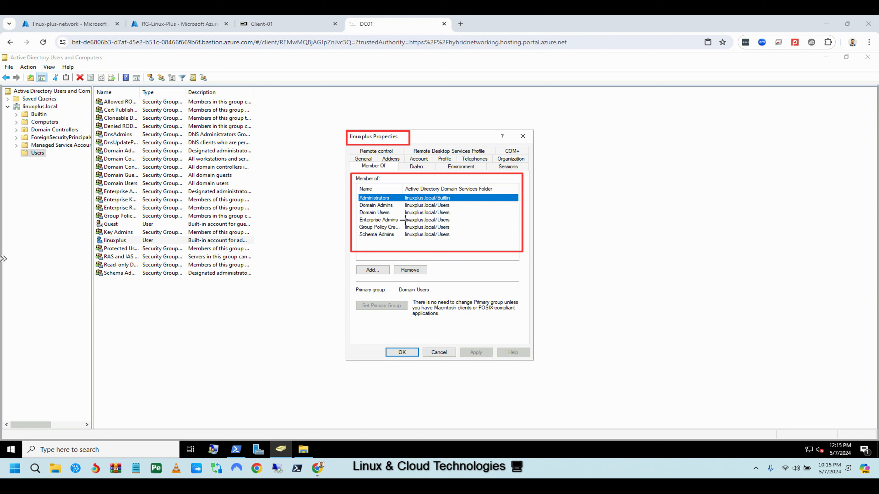
drag(358, 231, 460, 245)
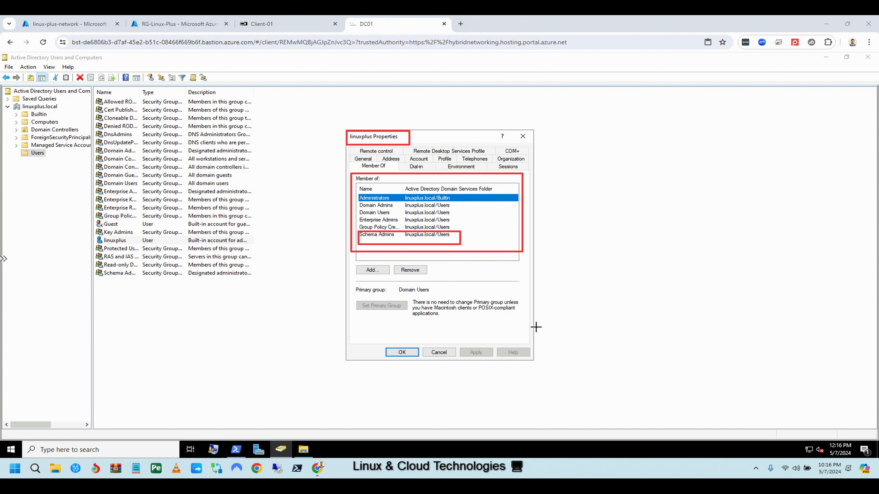
Mark the Users container, clear annotations, close linuxplus's properties and switch to Client-01.
drag(14, 148, 52, 161)
click(503, 448)
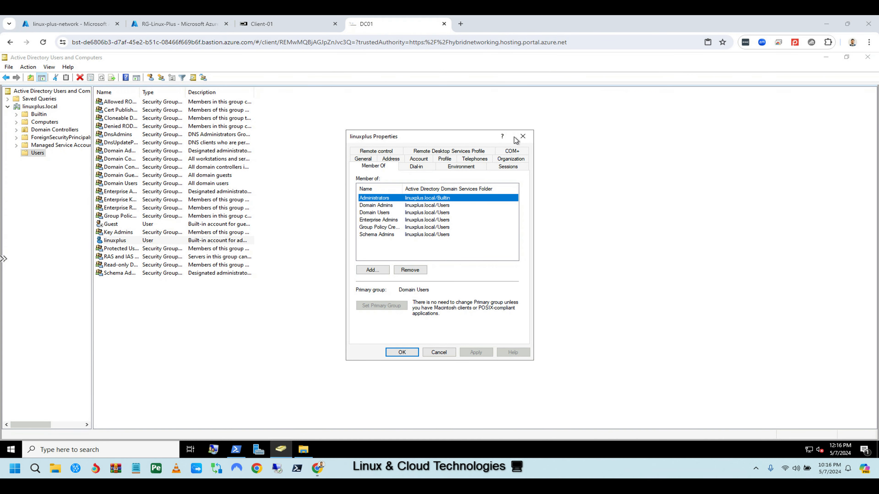
click(522, 137)
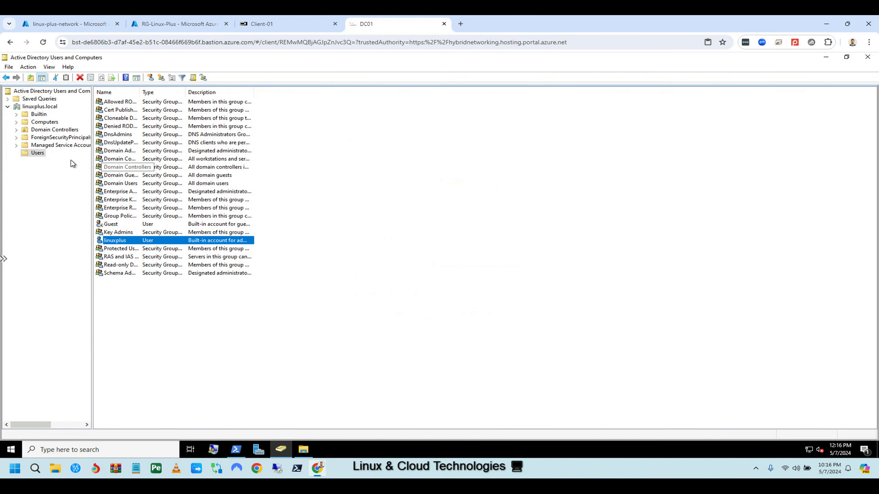
right_click(37, 152)
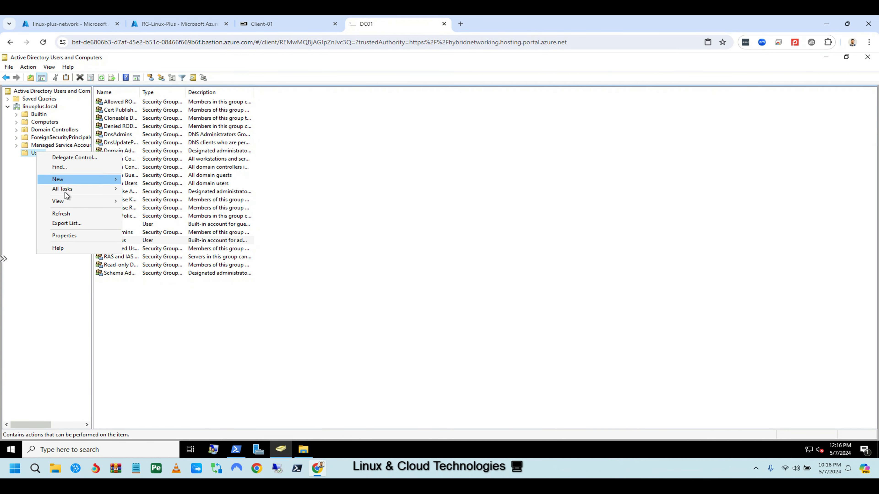
click(256, 22)
Open lusrmgr.msc on Client-01 and confirm client01 is a member of Administrators.
click(151, 449)
text(lus)
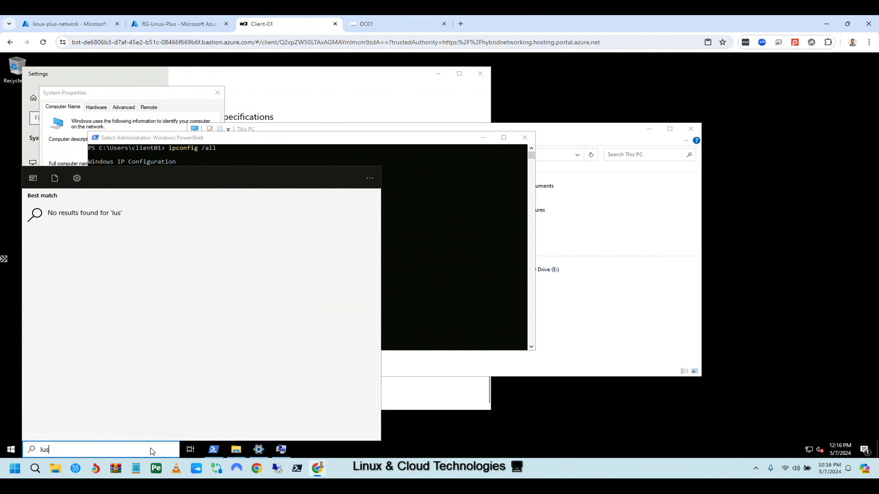
text(rmgr.msc)
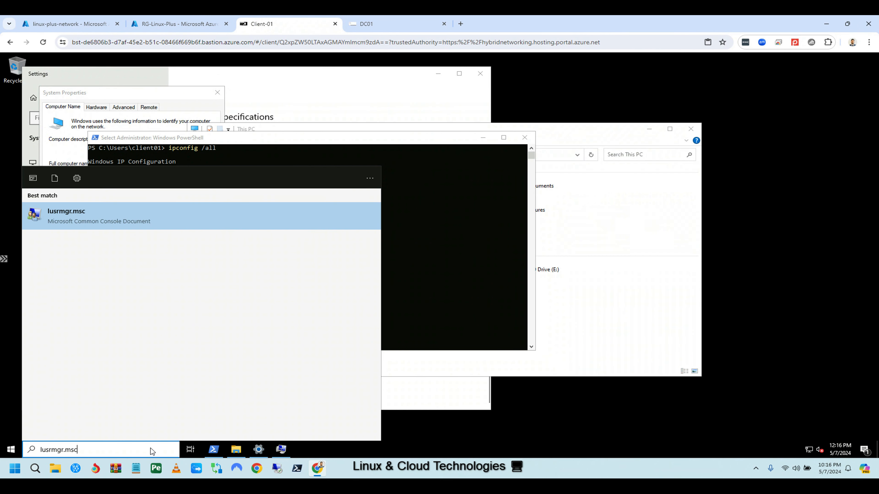
click(104, 213)
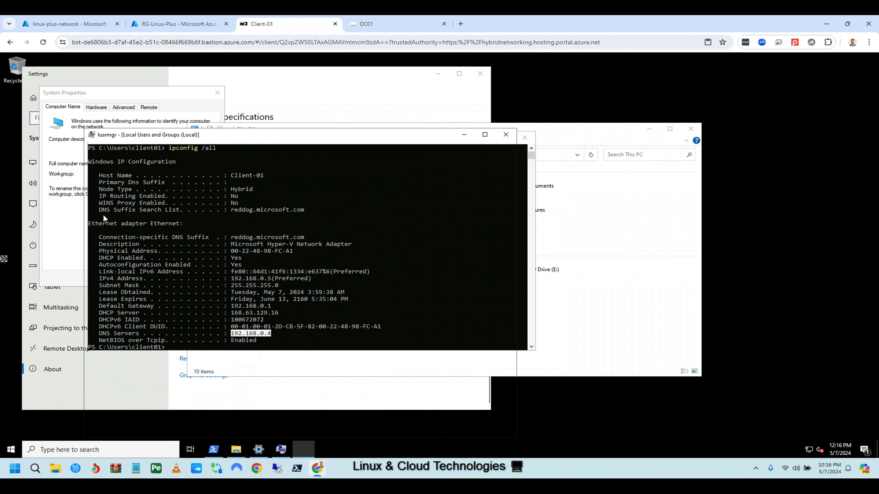
click(110, 176)
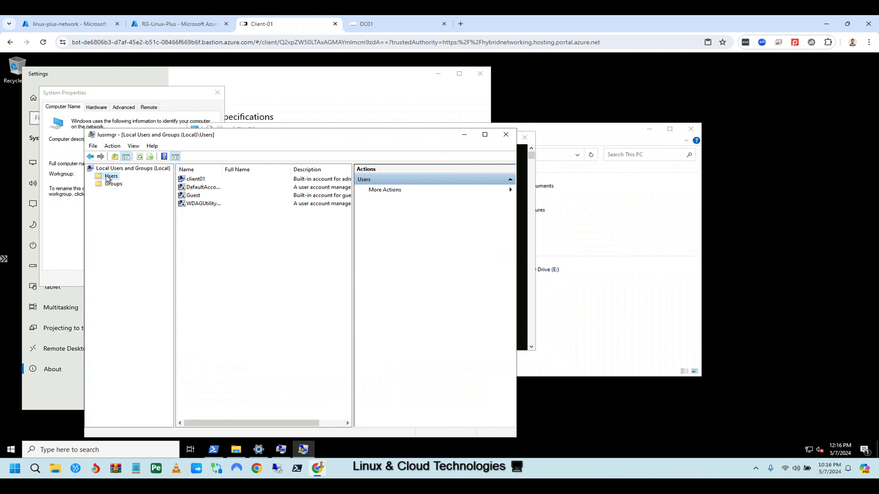
double_click(196, 180)
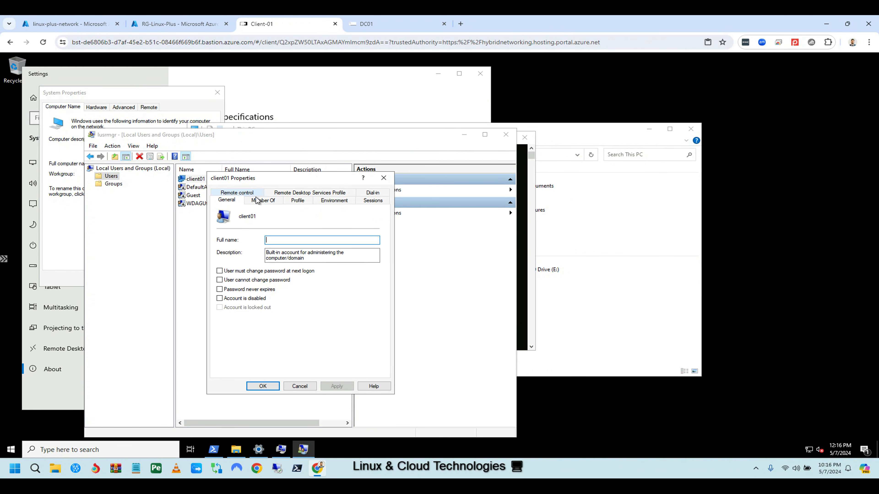
click(263, 200)
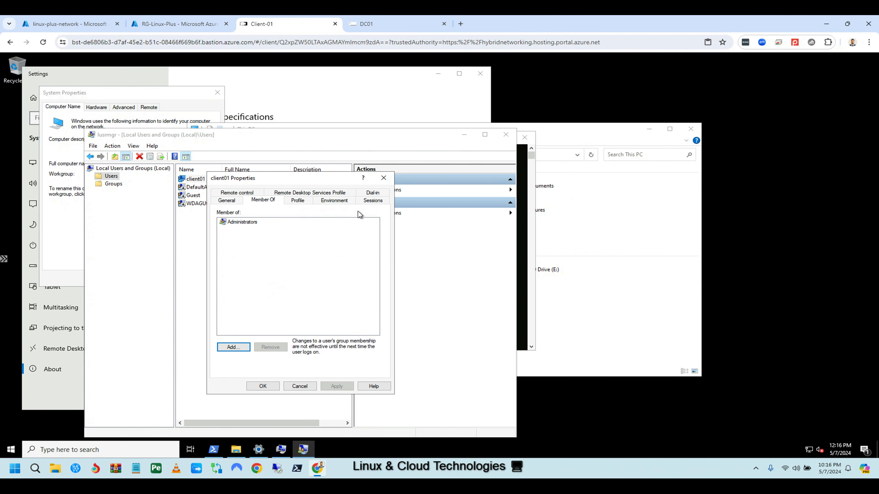
click(383, 177)
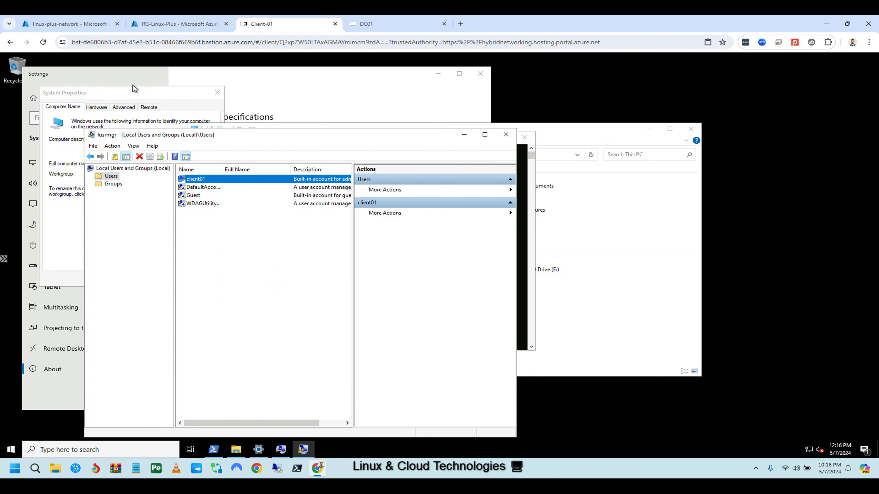
click(385, 25)
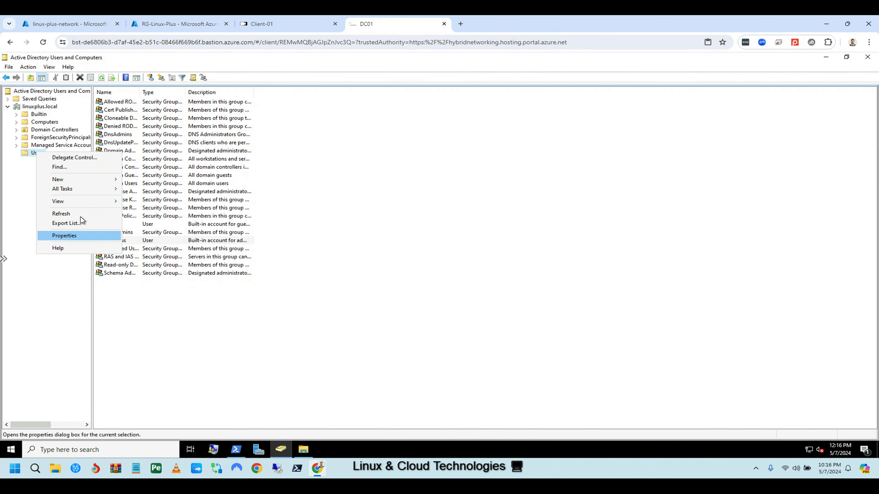
Start a new user in Users with first name and logon name test01.
mouse_move(111, 182)
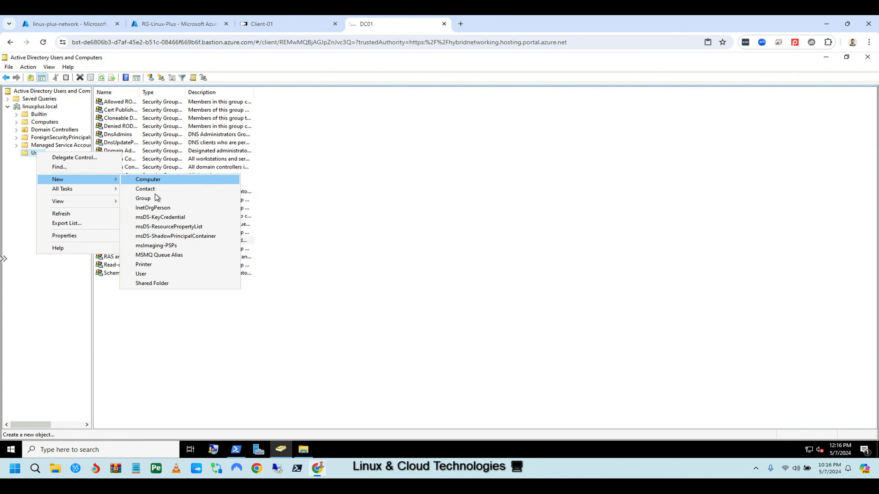
click(151, 274)
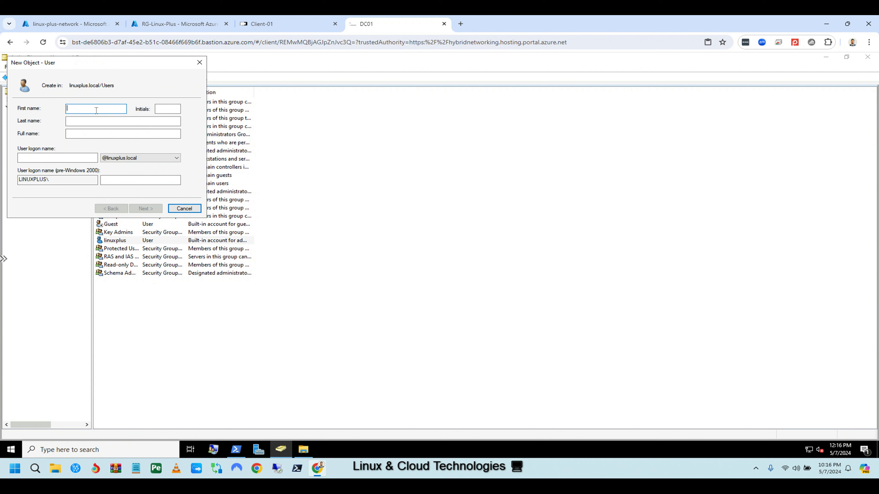
text(test01)
click(83, 121)
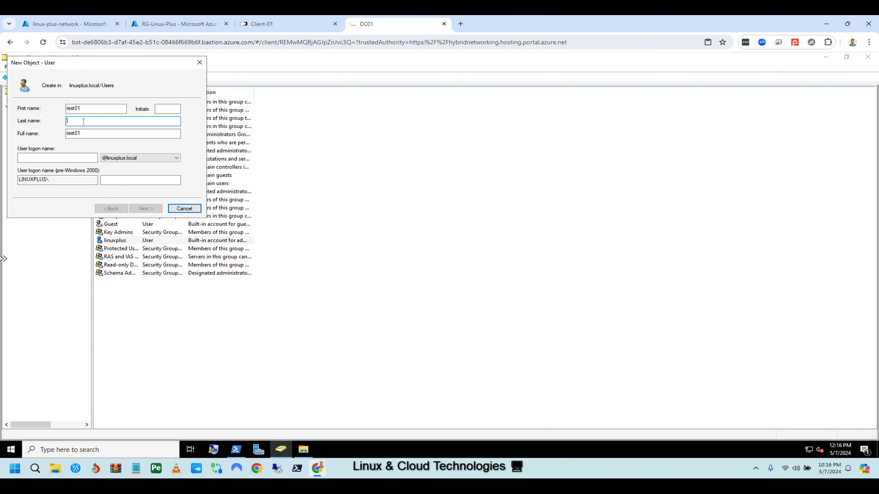
click(52, 158)
text(test)
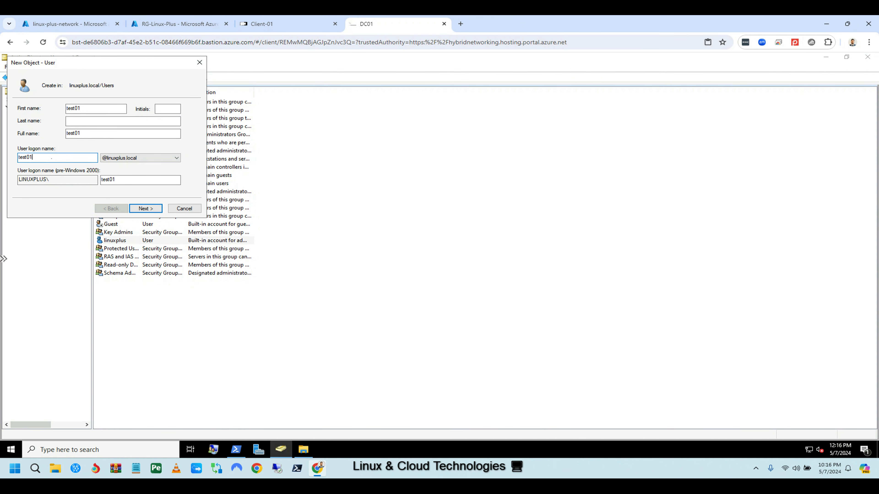
text(01)
click(144, 208)
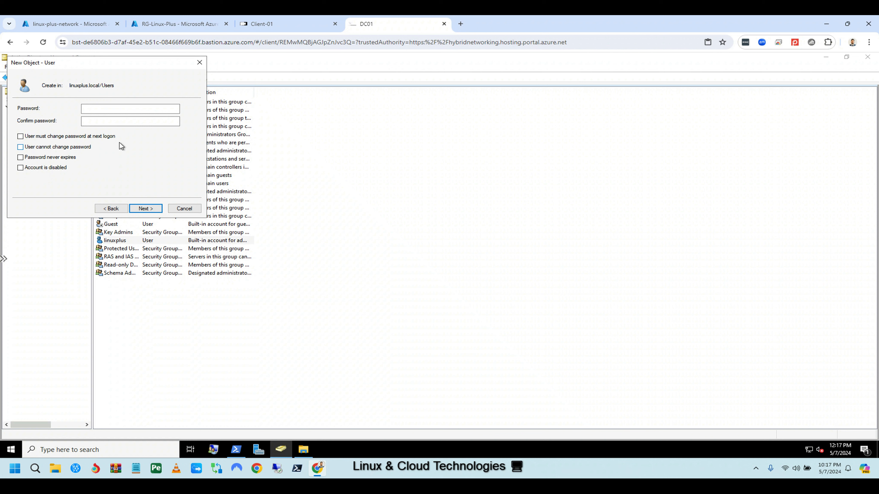
Set and confirm test01's password and finish creating the account.
click(104, 109)
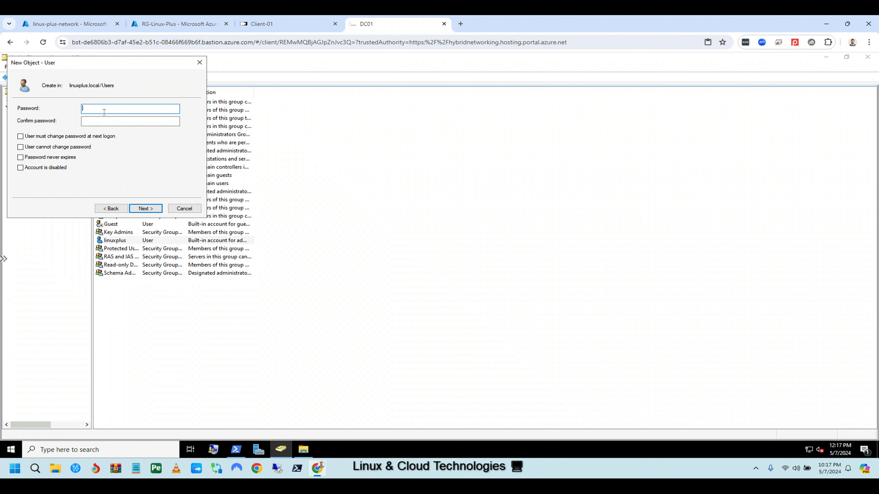
text(P)
text(*****)
key(BackSpace)
key(BackSpace)
key(BackSpace)
key(BackSpace)
key(BackSpace)
key(BackSpace)
key(BackSpace)
key(Caps_Lock)
text(*****************)
click(92, 119)
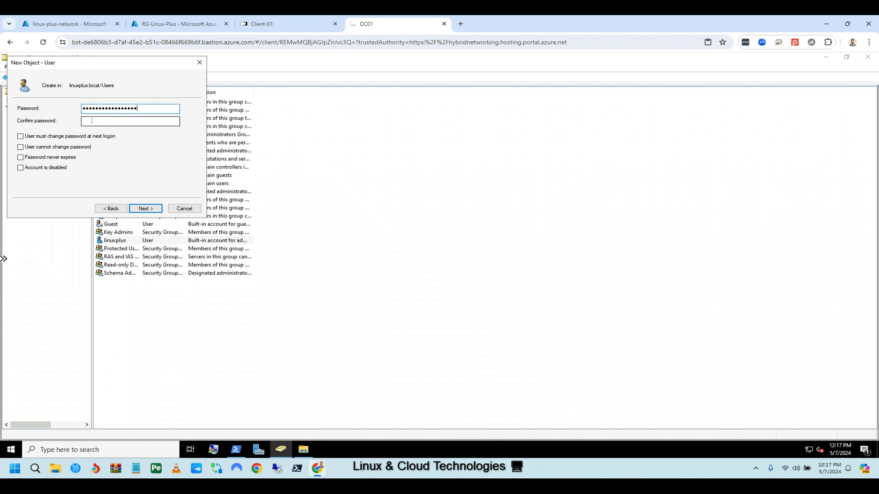
text(*****)
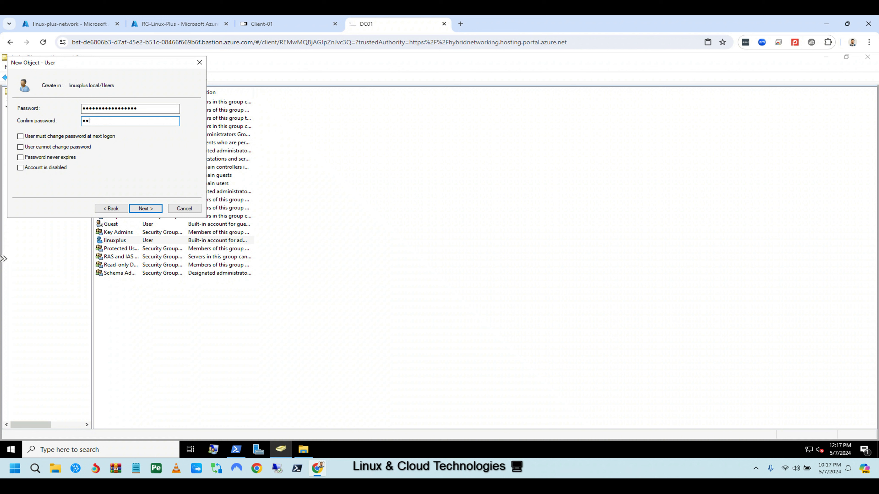
text(************)
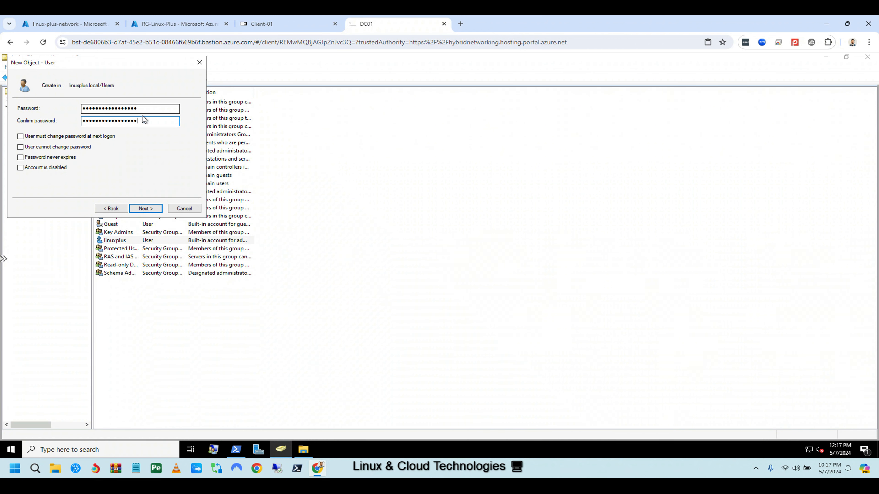
click(147, 208)
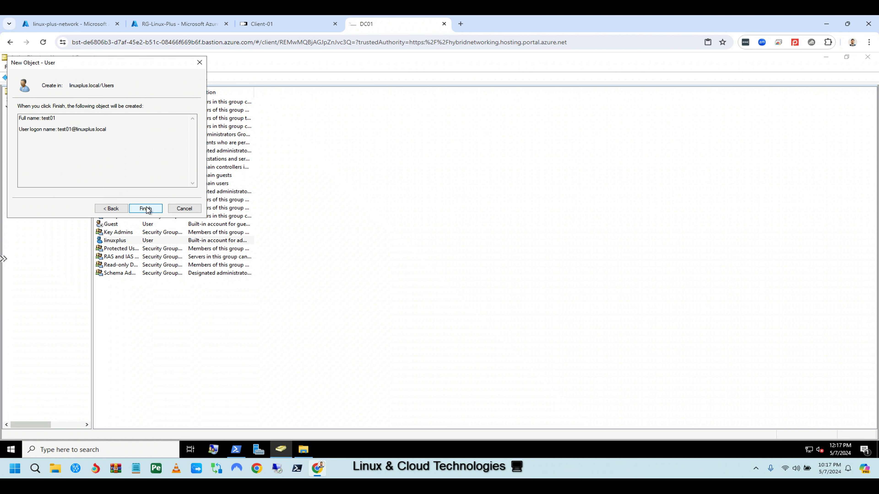
click(146, 209)
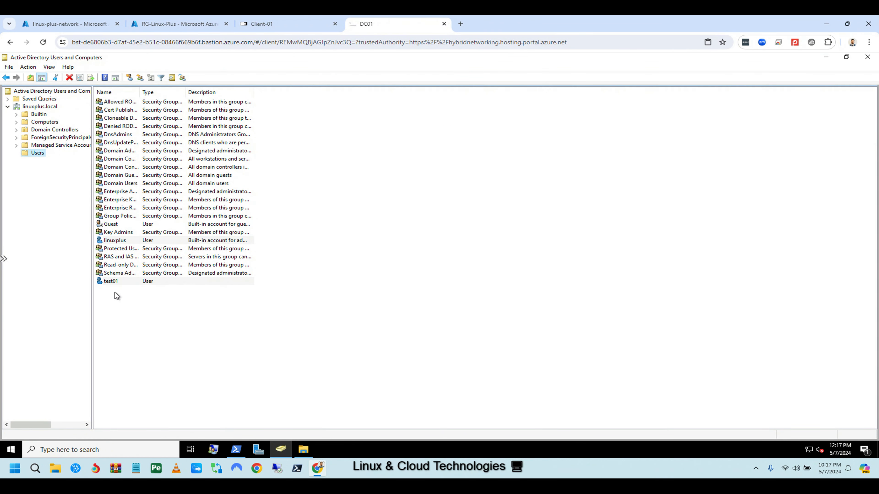
double_click(114, 281)
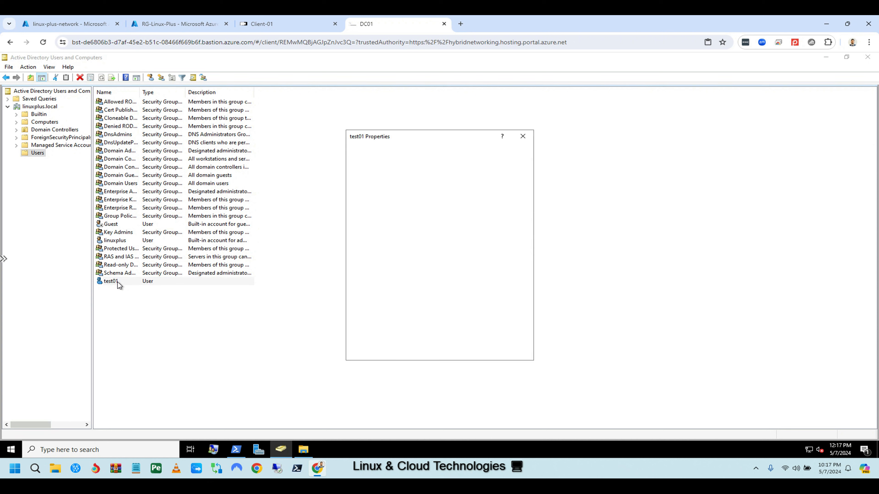
click(374, 151)
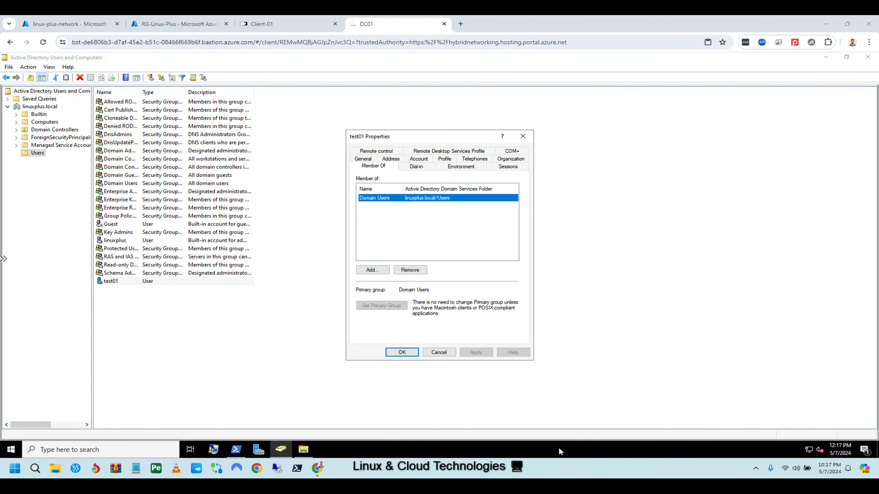
mouse_move(357, 193)
mouse_down()
mouse_move(390, 207)
mouse_move(514, 211)
mouse_up()
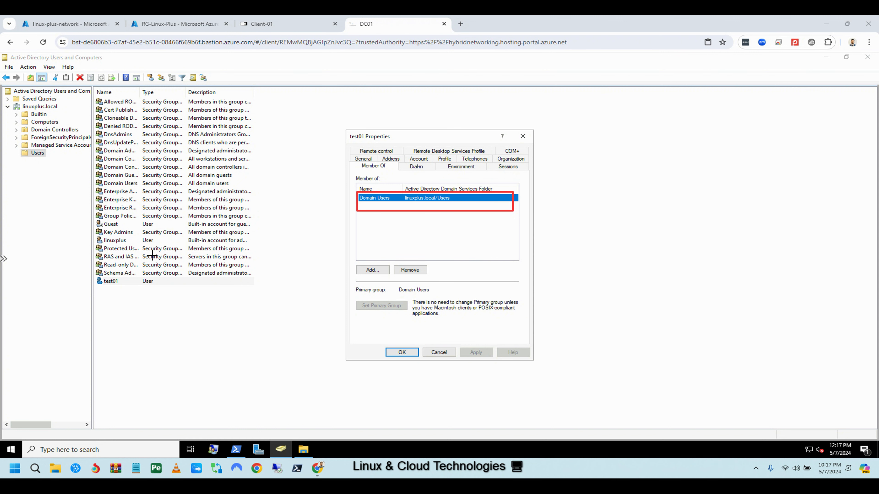
drag(95, 276, 266, 293)
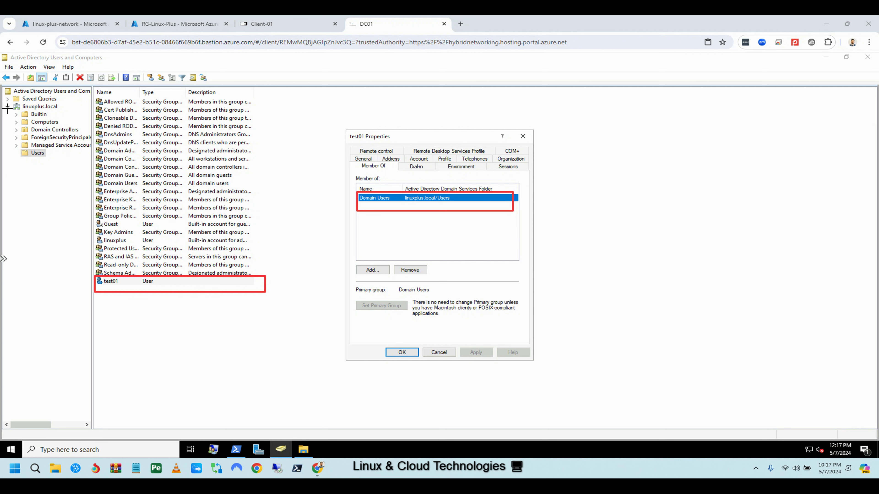
drag(4, 103, 90, 159)
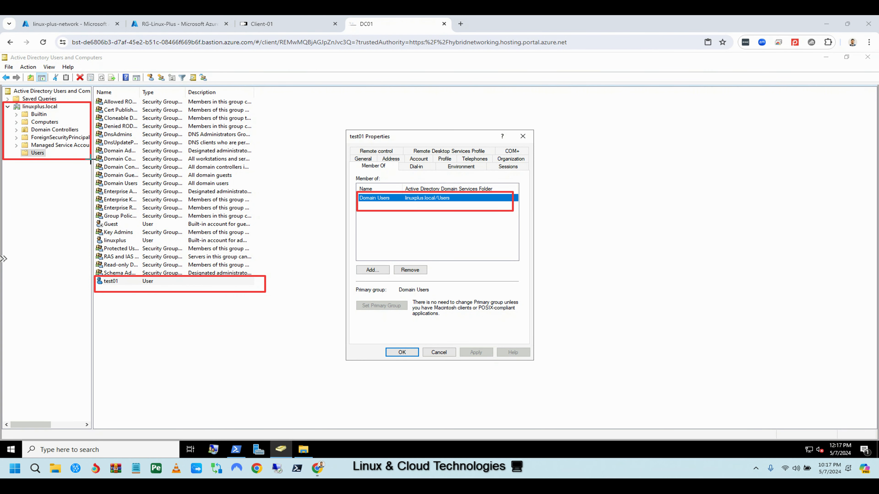
key(Escape)
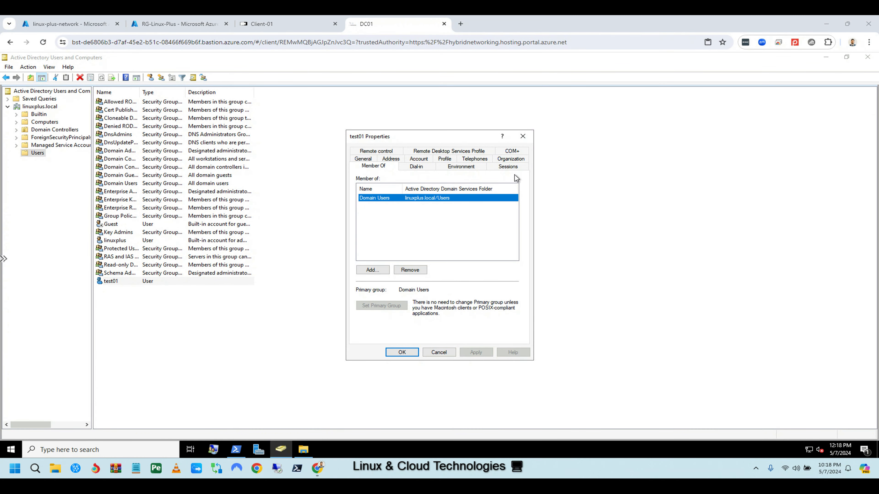
click(523, 136)
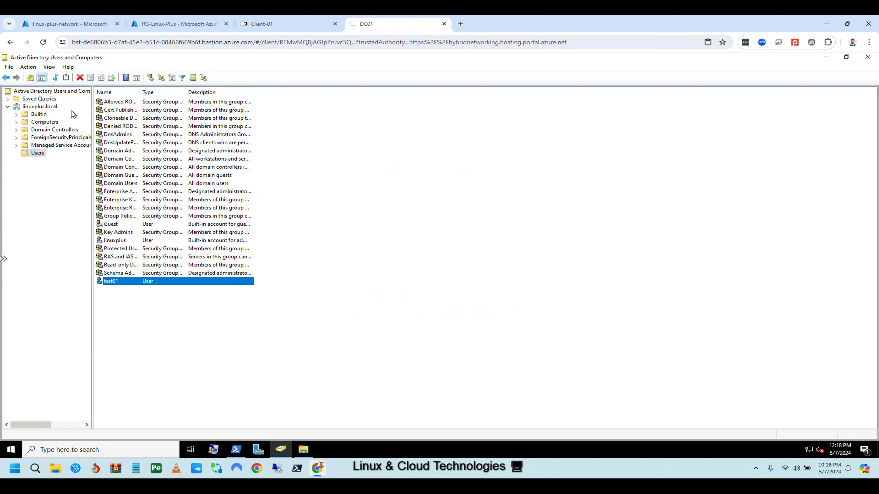
right_click(33, 107)
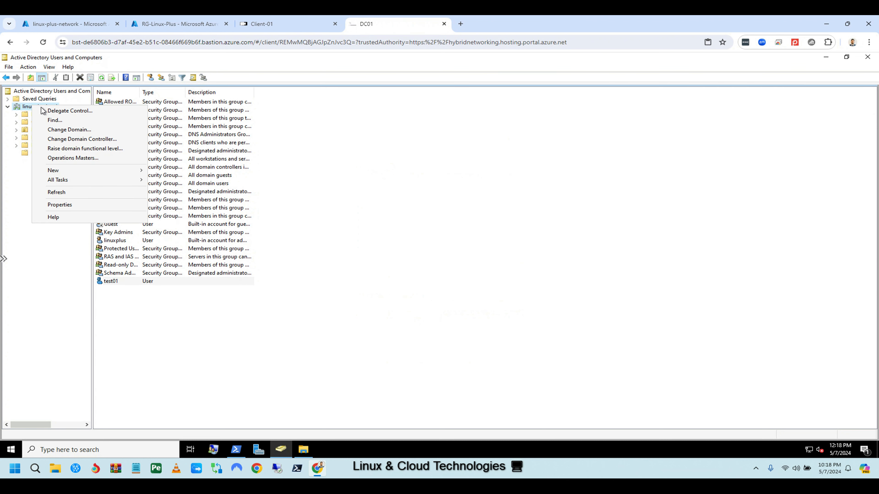
Launch the Delegation of Control Wizard and add the resolved test01 account as the delegate.
click(67, 111)
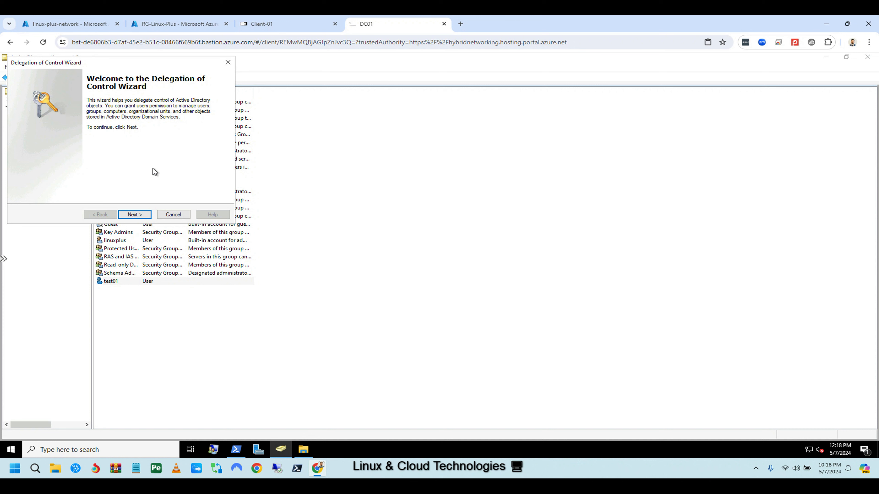
click(136, 214)
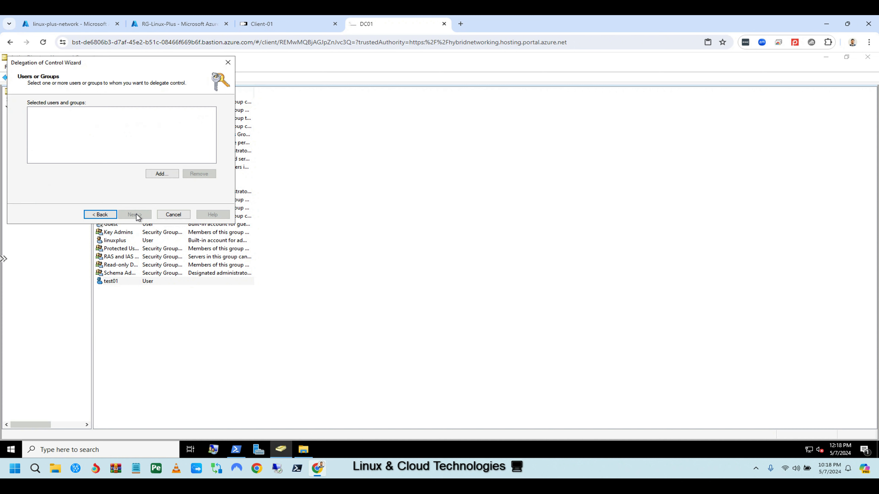
click(163, 173)
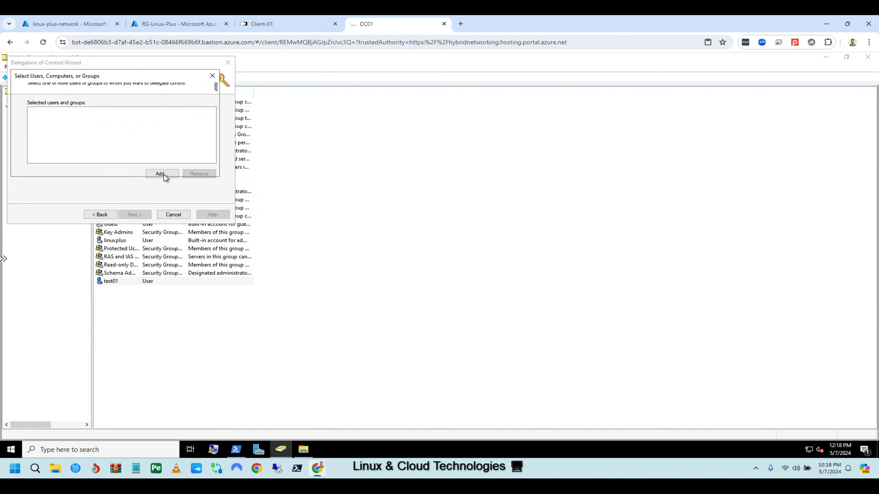
text(test01)
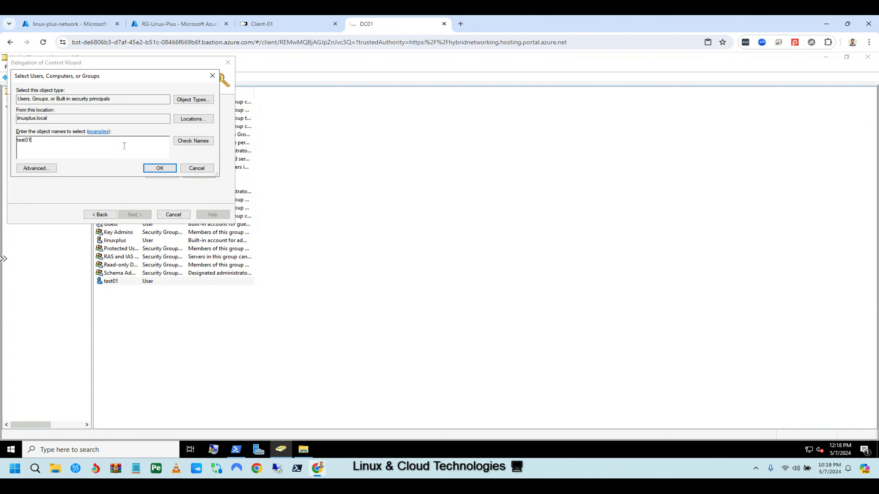
click(204, 143)
click(167, 169)
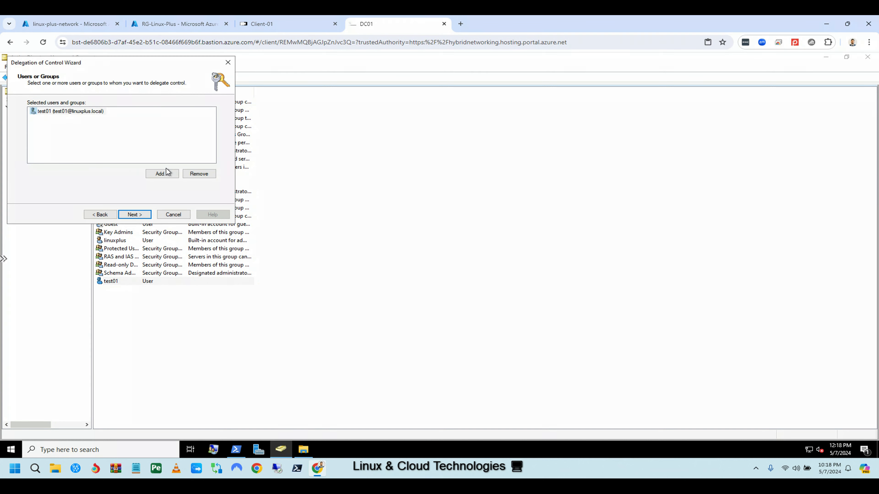
click(136, 214)
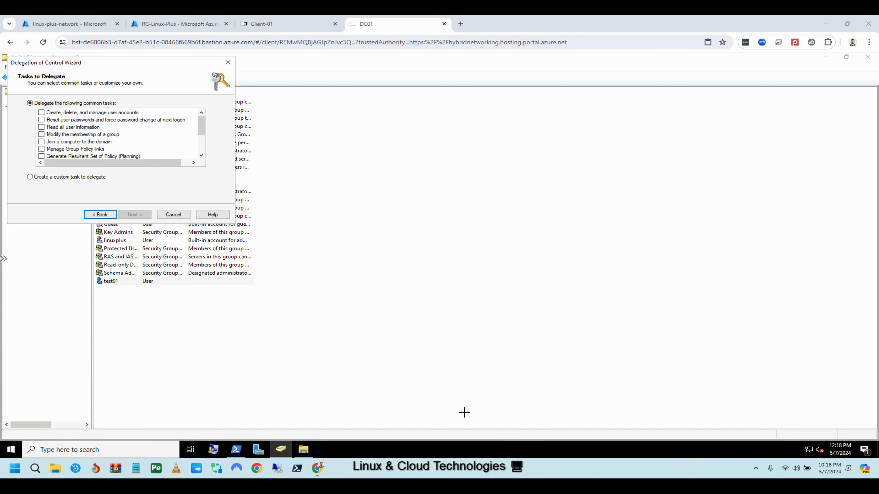
Move the wizard to the screen centre and mark entries in the tasks-to-delegate list.
drag(127, 67, 364, 157)
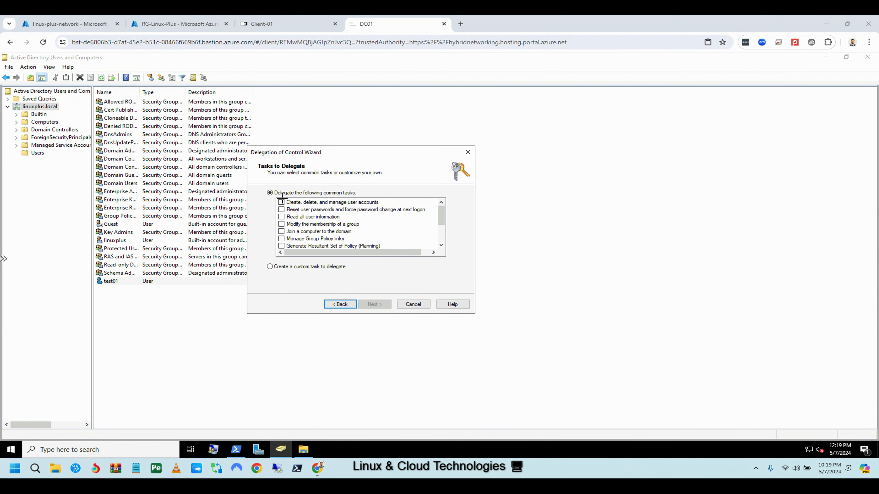
drag(280, 198, 396, 206)
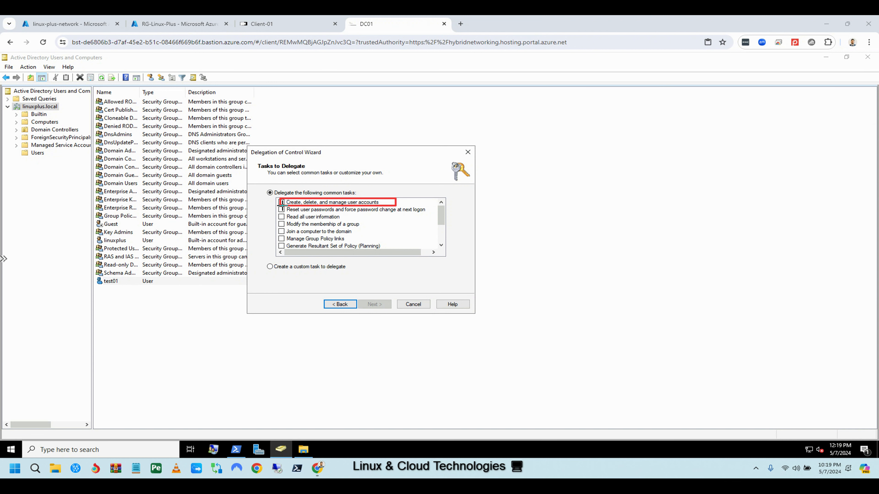
drag(281, 205, 435, 213)
drag(280, 214, 352, 219)
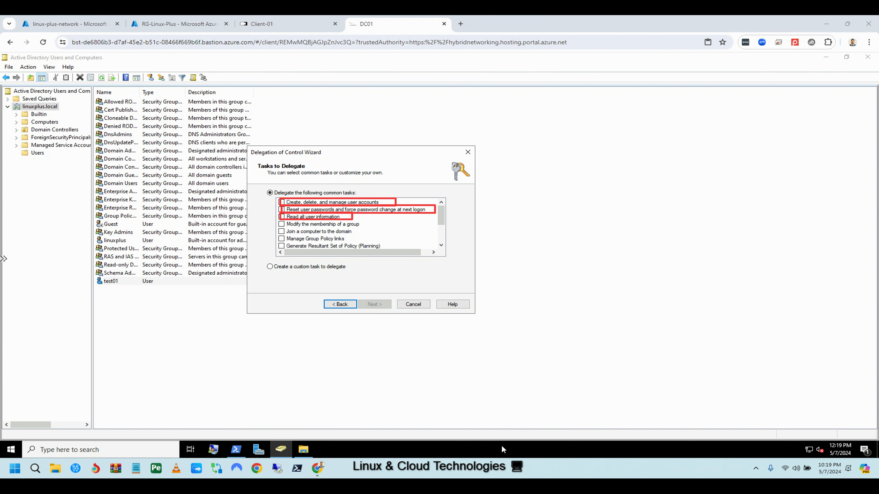
key(Escape)
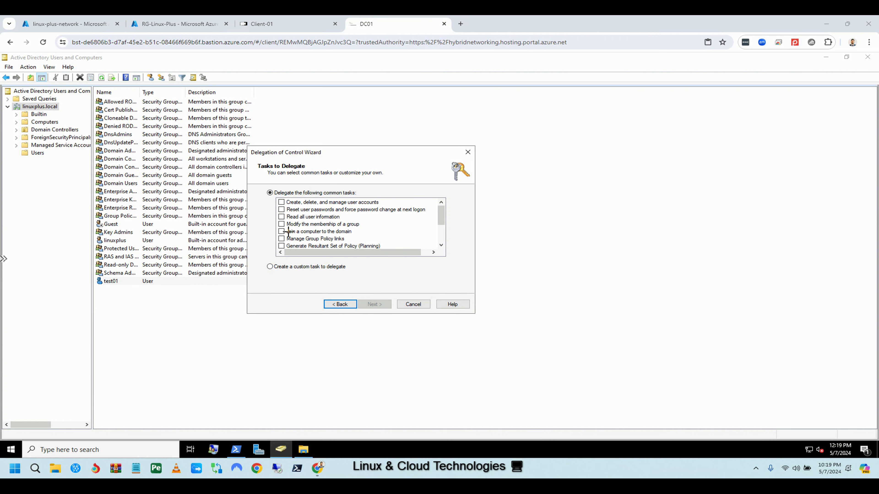
drag(278, 228, 360, 235)
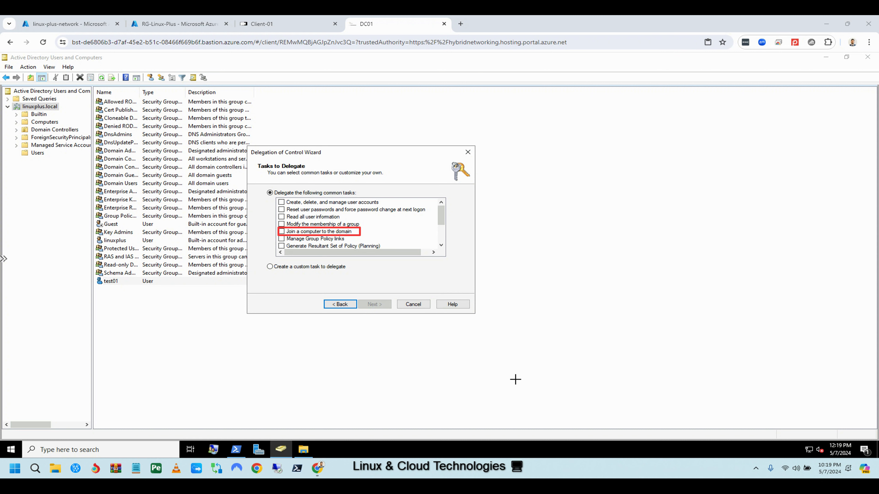
Delegate 'Join a computer to the domain' to test01 and finish the wizard.
click(282, 232)
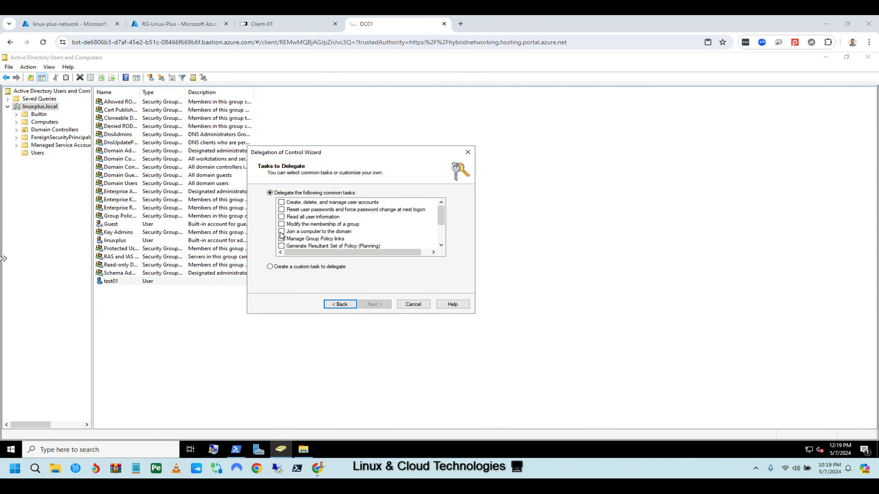
click(376, 304)
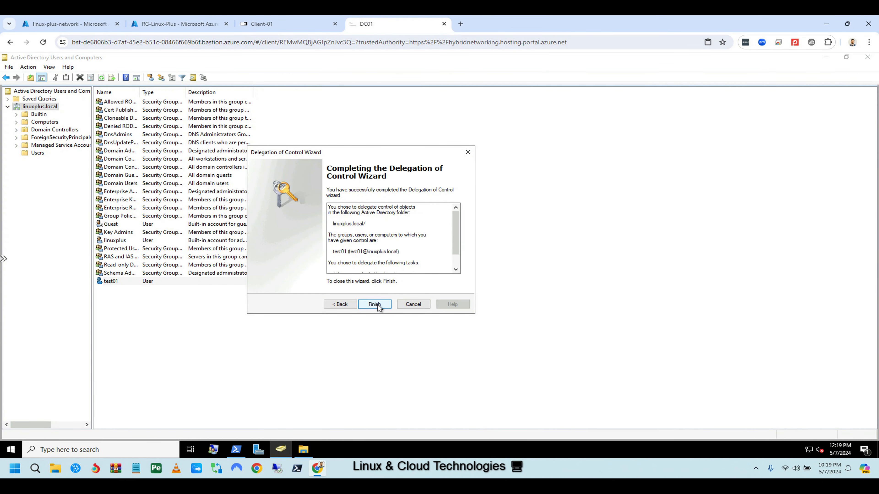
click(380, 304)
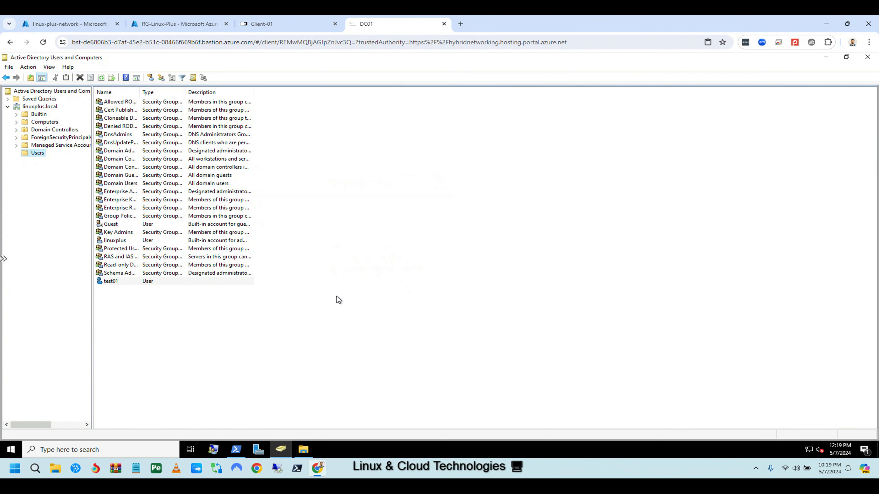
right_click(36, 108)
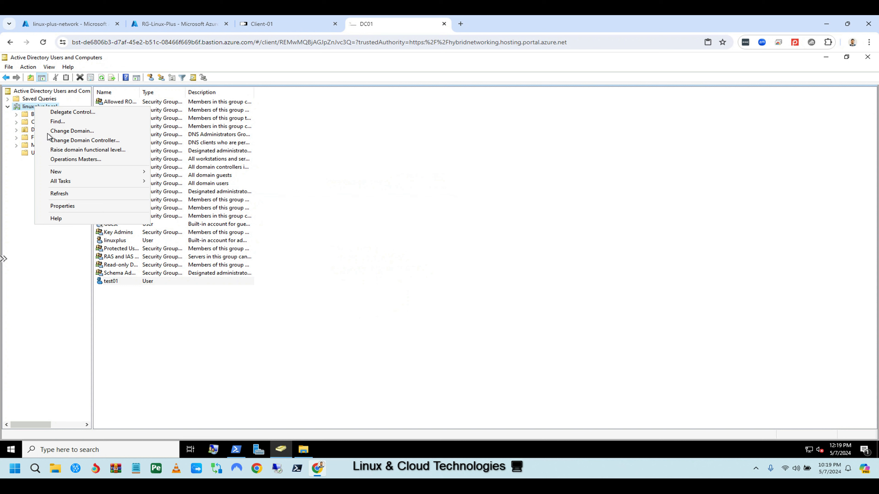
Glance at the linuxplus.local properties, then review test01's Member Of groups.
click(66, 205)
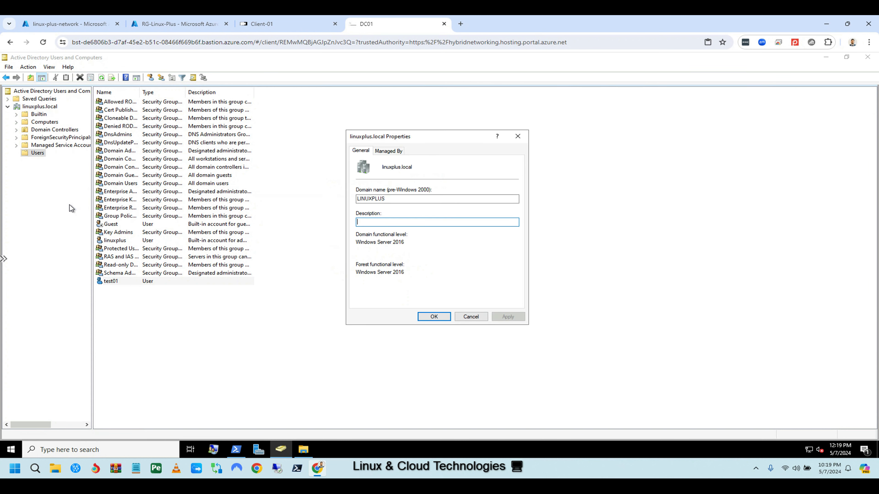
click(518, 136)
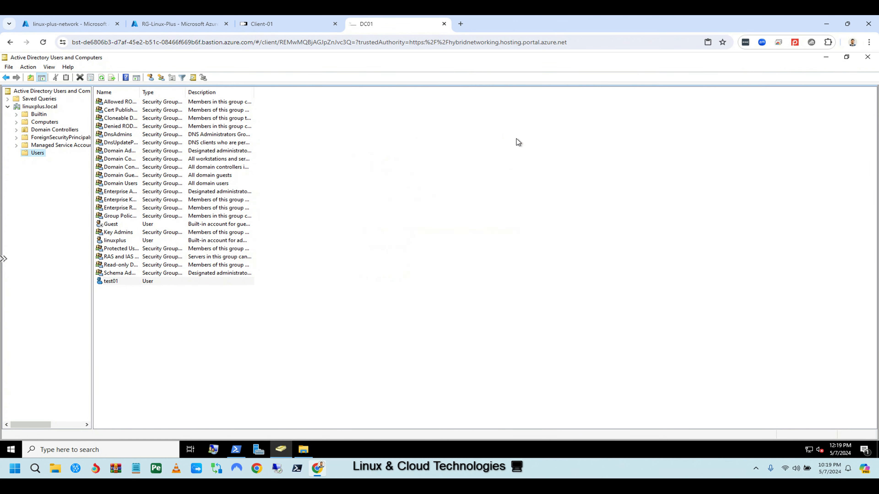
double_click(110, 281)
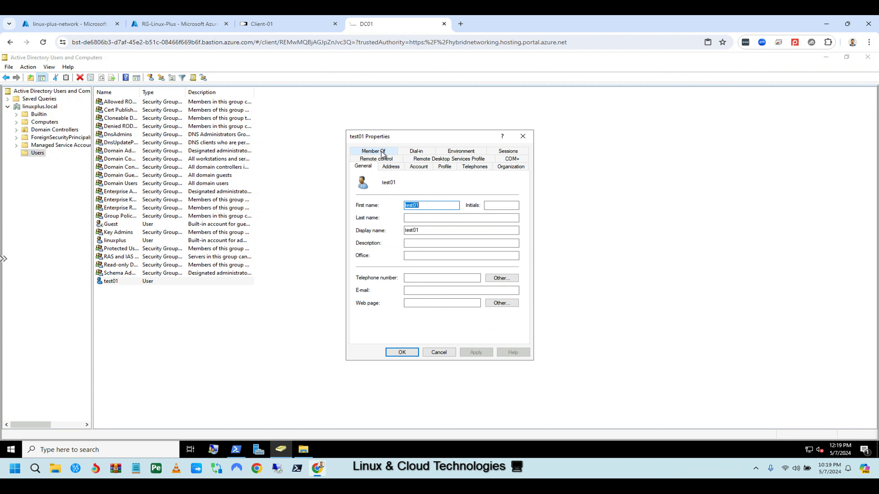
click(373, 151)
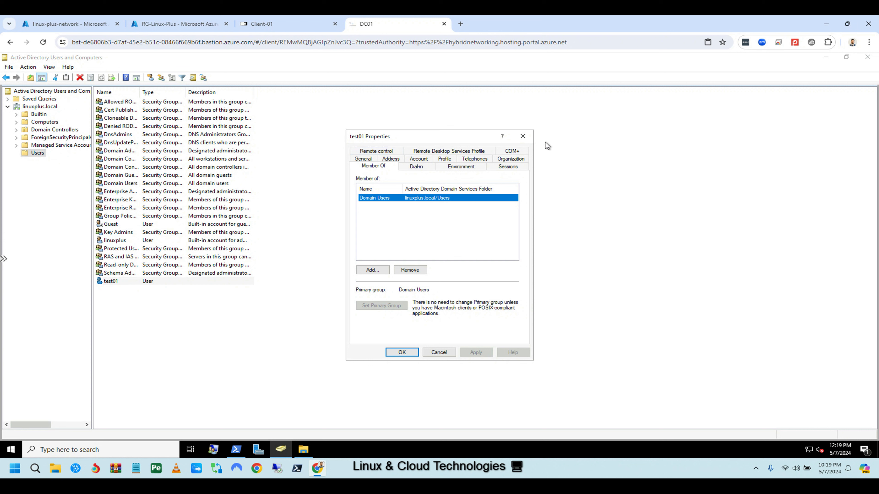
click(523, 136)
Check the linuxplus.local domain's Managed By tab, then open the View menu.
right_click(35, 106)
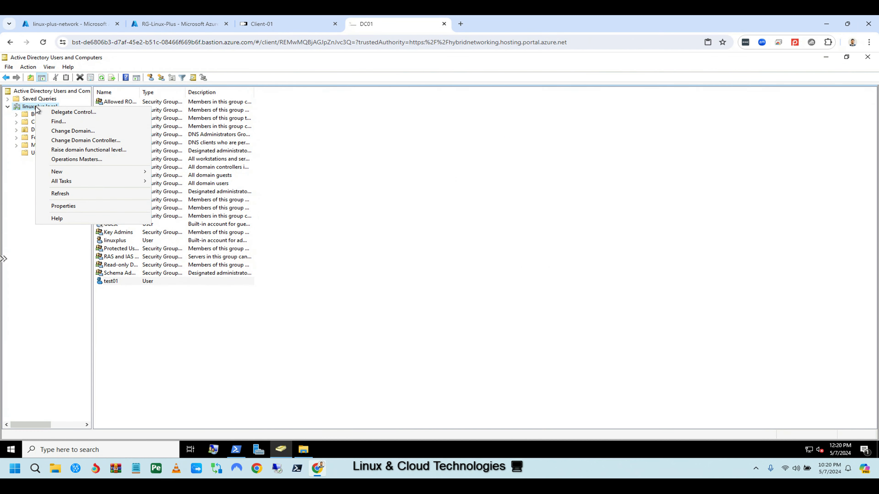
click(63, 206)
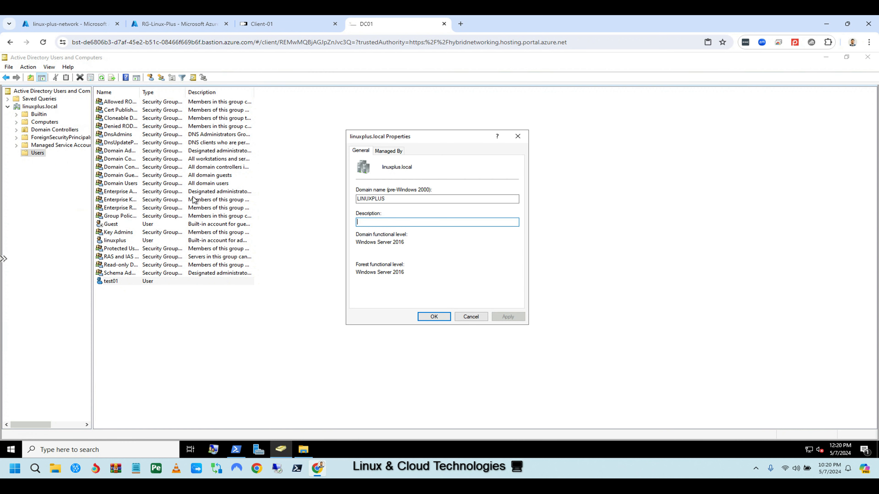
click(390, 152)
click(518, 138)
click(38, 109)
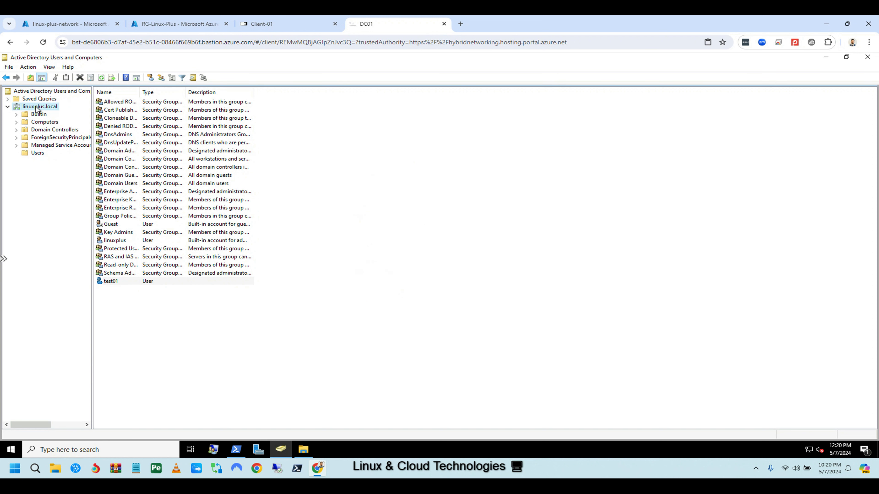
right_click(37, 108)
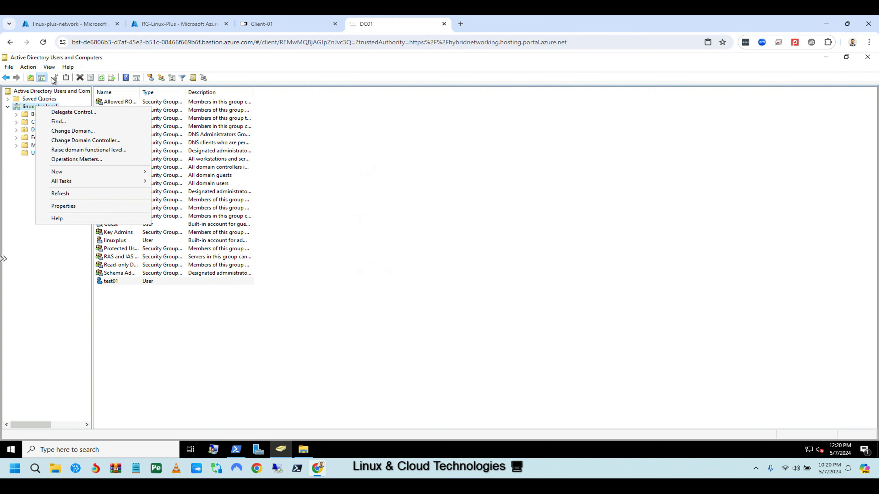
click(30, 65)
Enable Advanced Features to show System and LostAndFound, then open linuxplus.local Properties.
mouse_move(47, 67)
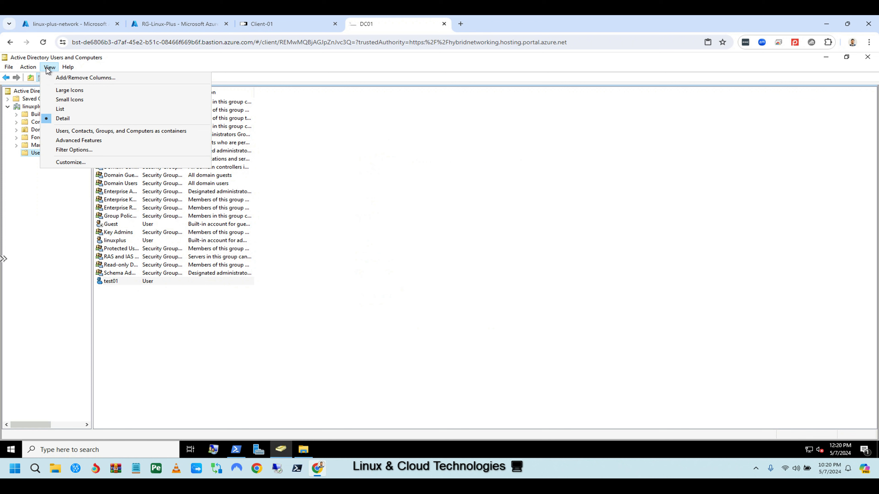
click(78, 141)
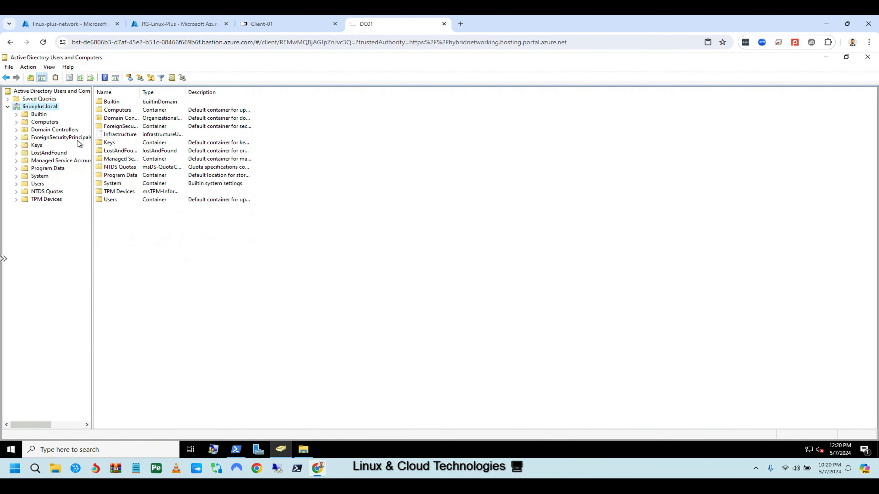
right_click(37, 108)
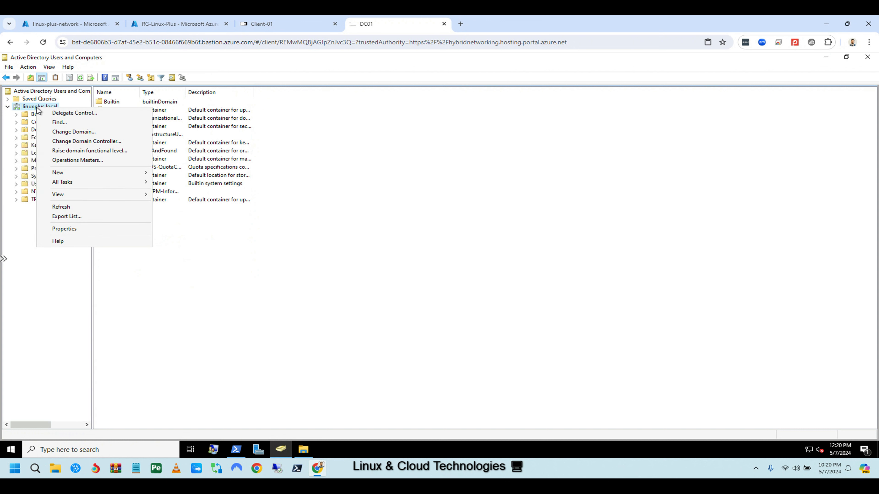
click(66, 229)
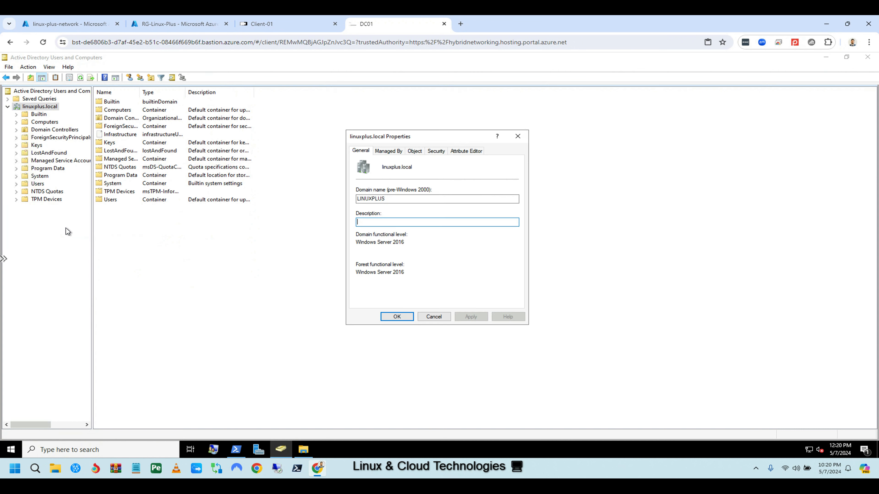
Open the linuxplus domain's Advanced Security Settings from its Security tab.
click(437, 152)
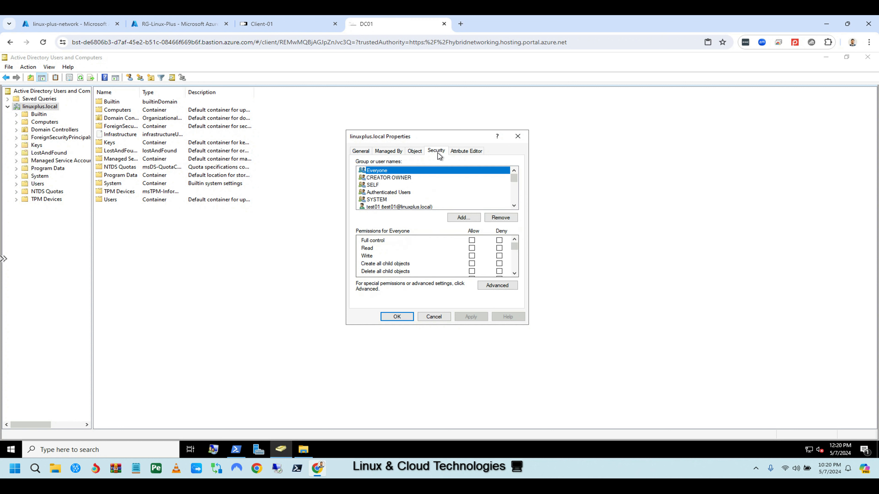
click(500, 284)
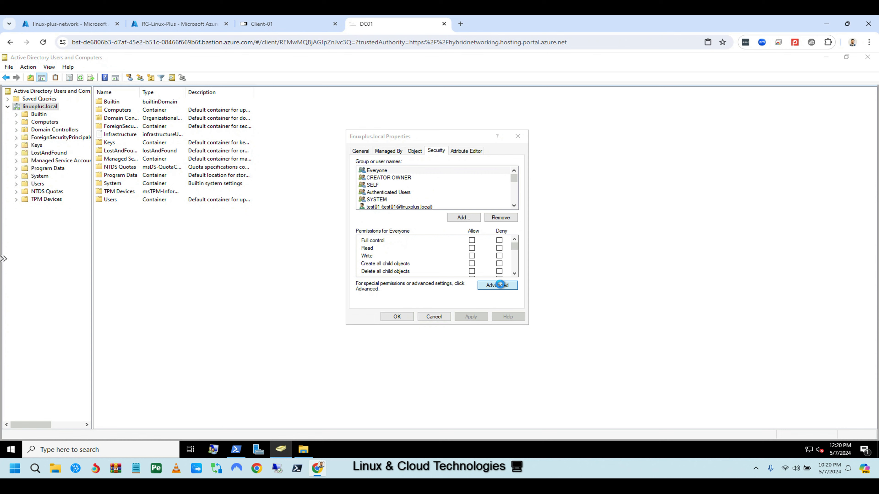
click(500, 284)
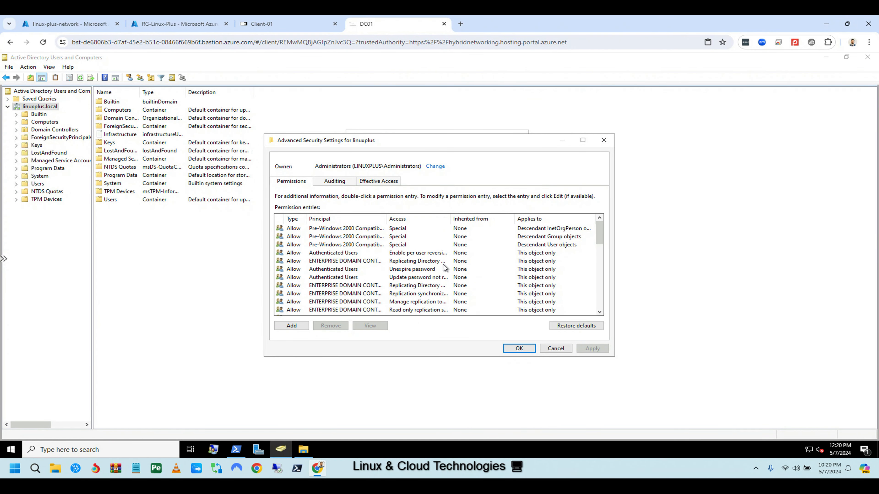
scroll(394, 279, down, 3)
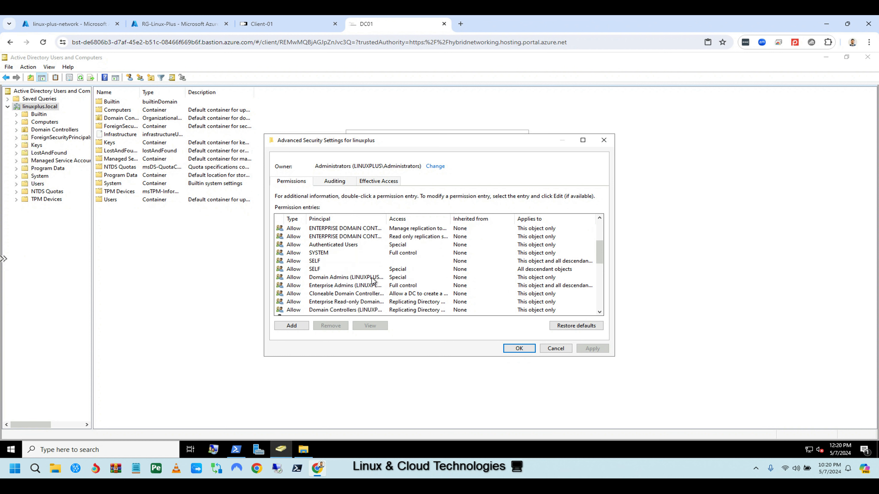
scroll(404, 282, down, 2)
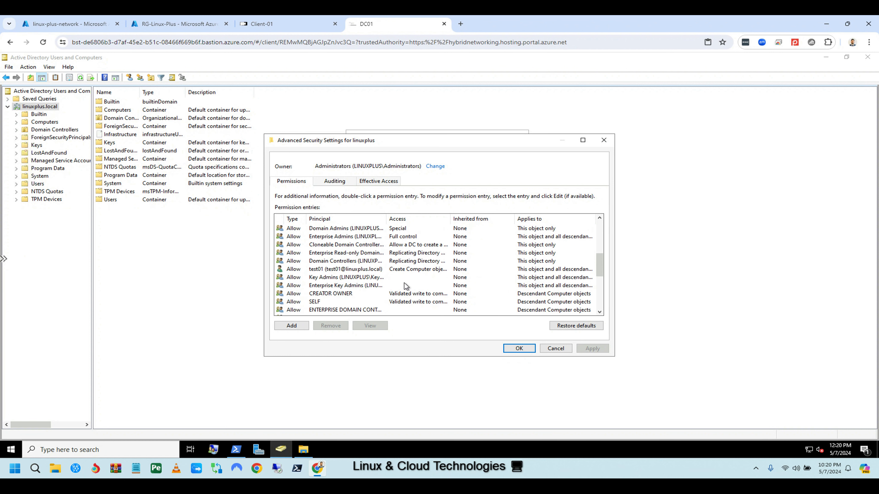
Select test01's Create Computer objects entry, check its full Access text, and open the entry.
click(360, 270)
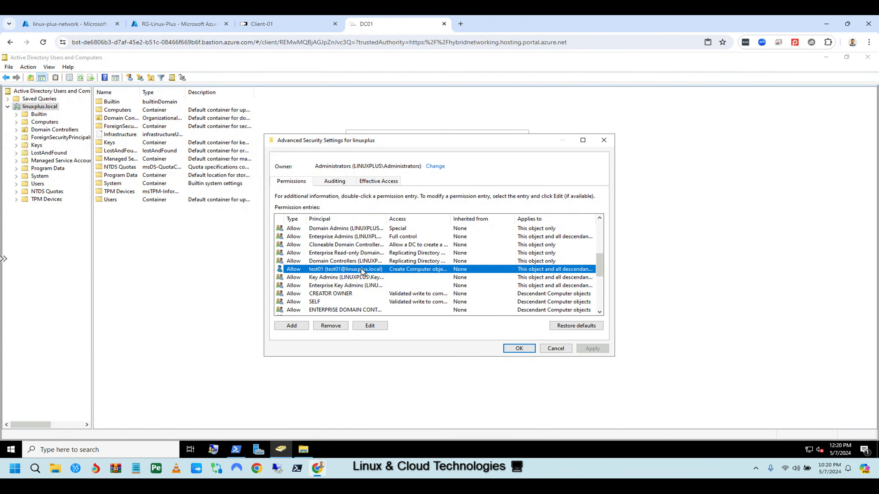
drag(451, 219, 521, 220)
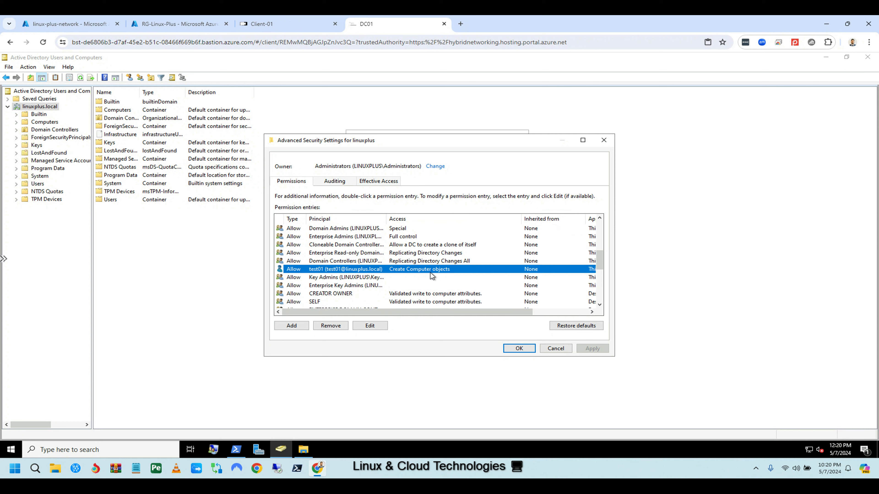
drag(521, 219, 454, 214)
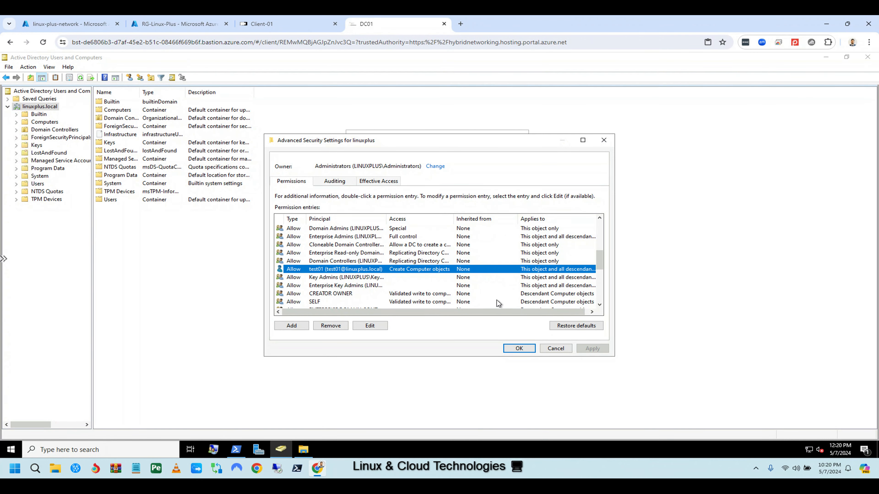
scroll(424, 288, down, 2)
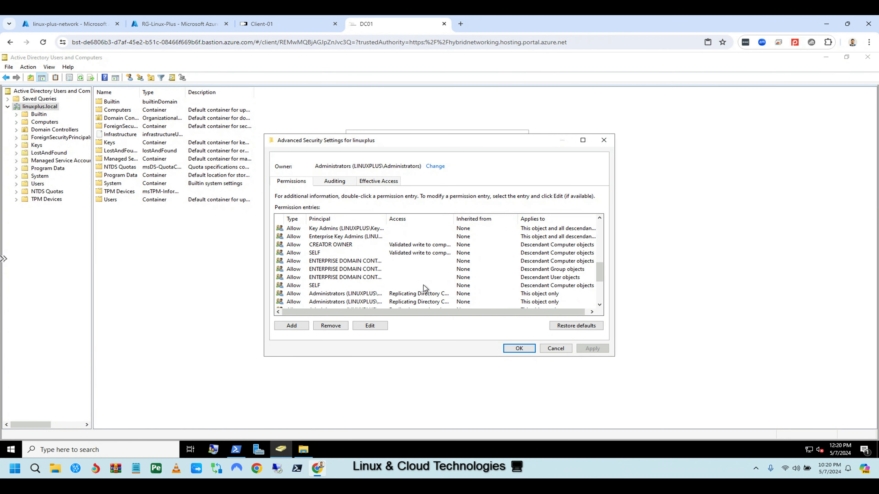
scroll(425, 288, down, 4)
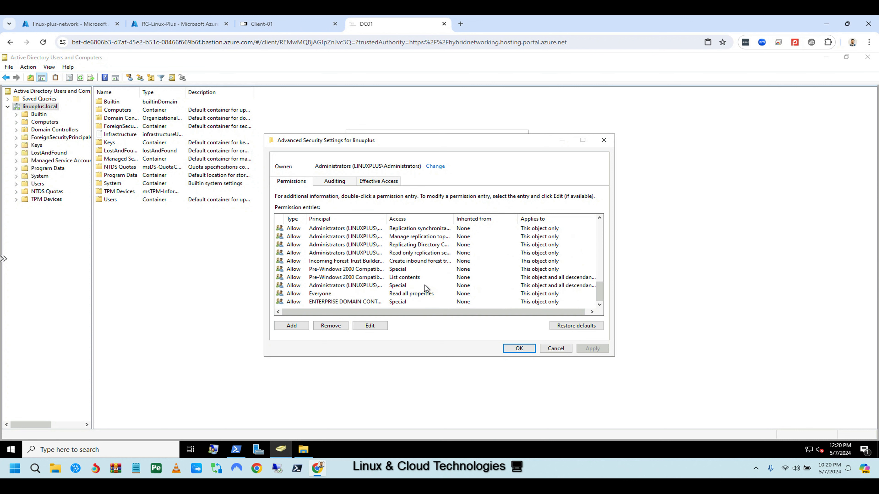
scroll(423, 284, up, 5)
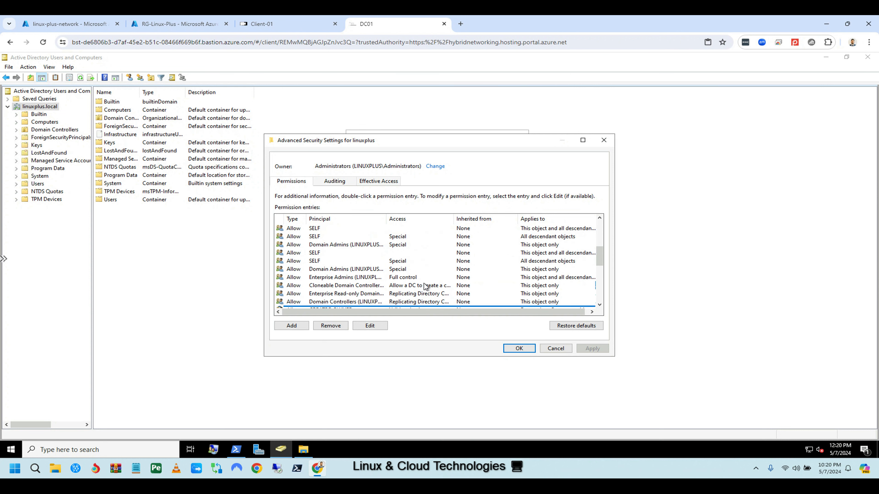
scroll(423, 283, up, 1)
scroll(425, 287, up, 1)
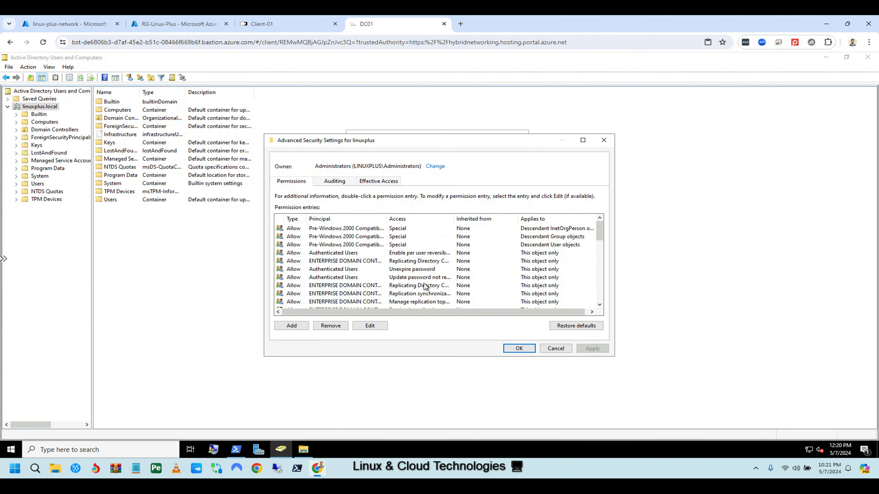
scroll(425, 287, down, 3)
scroll(424, 283, down, 2)
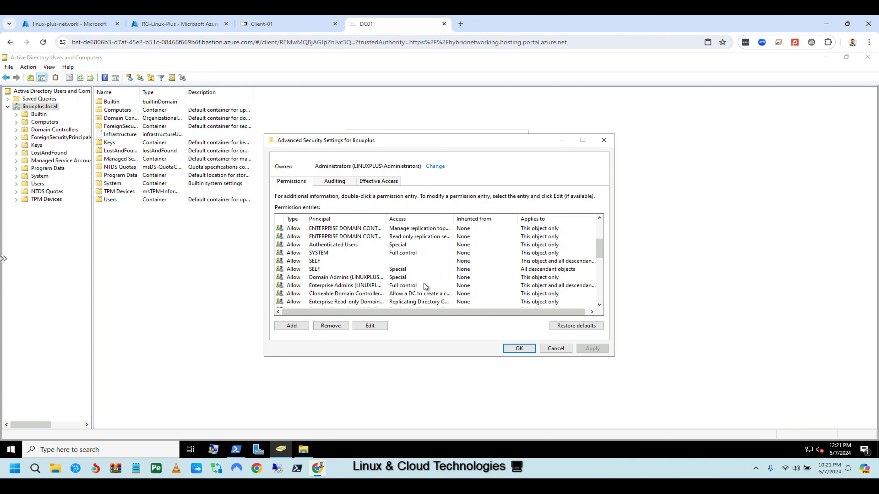
double_click(430, 270)
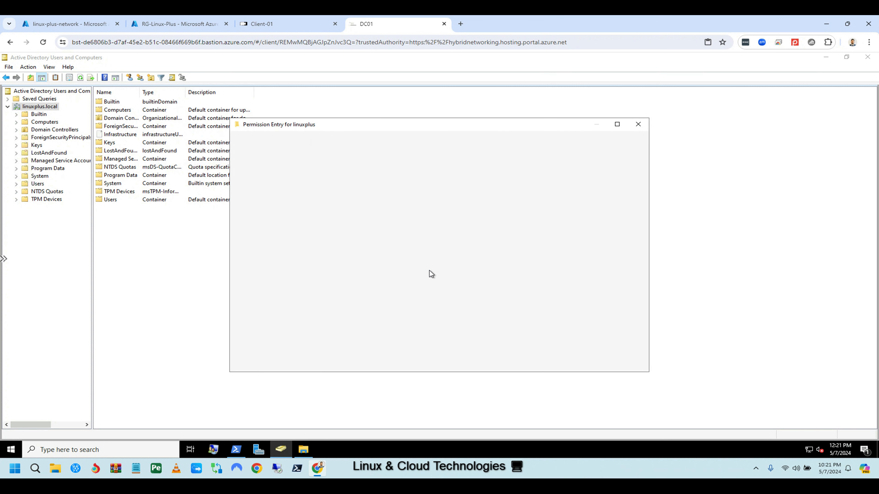
Review test01's permission entry, then cancel it, Advanced Security Settings and the domain Properties unchanged.
scroll(450, 286, down, 3)
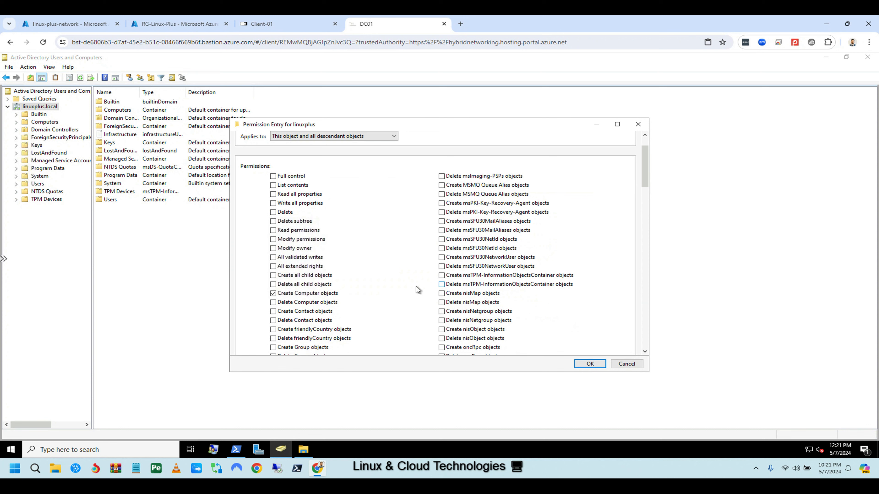
scroll(404, 285, down, 3)
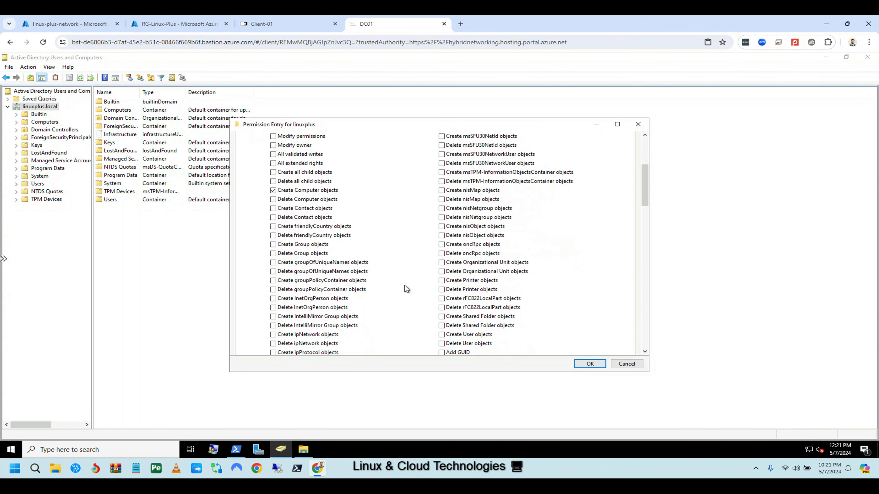
scroll(405, 289, down, 4)
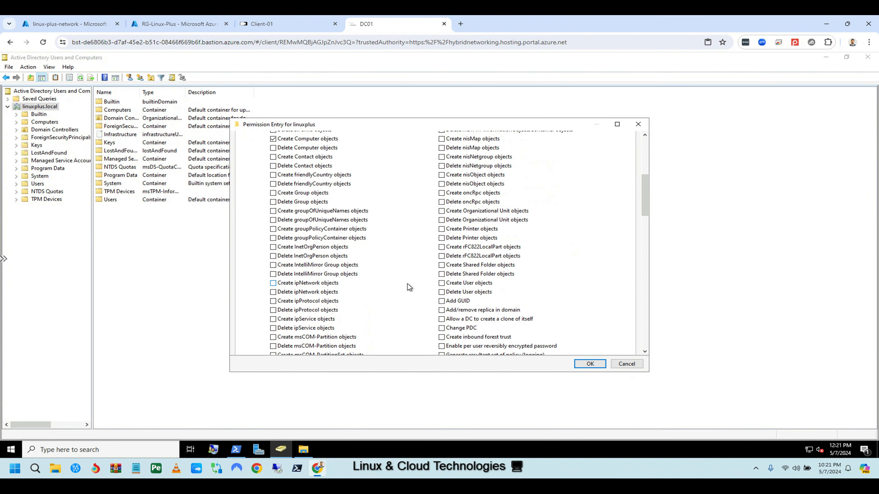
scroll(407, 287, down, 2)
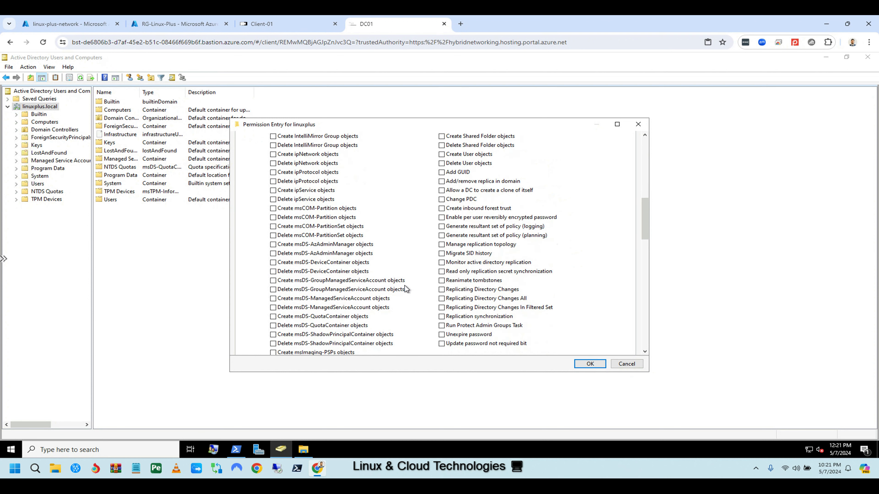
scroll(404, 285, down, 3)
scroll(407, 292, down, 2)
scroll(406, 291, down, 7)
scroll(407, 294, down, 12)
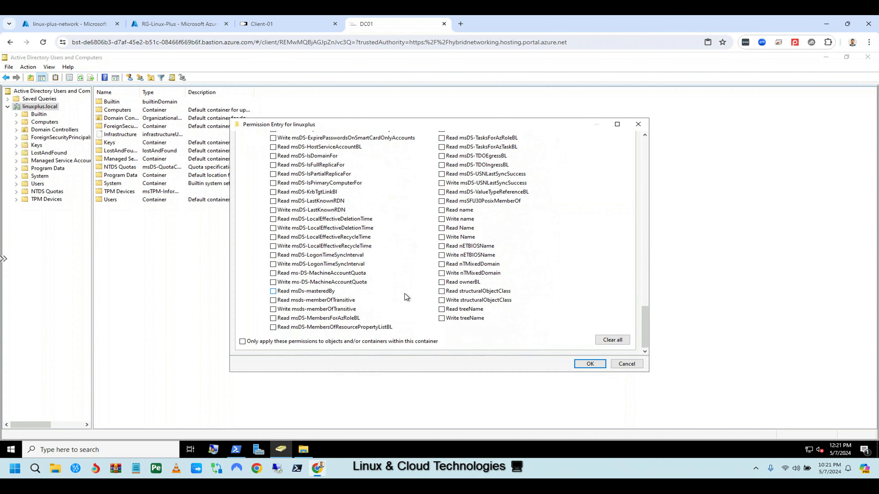
click(625, 364)
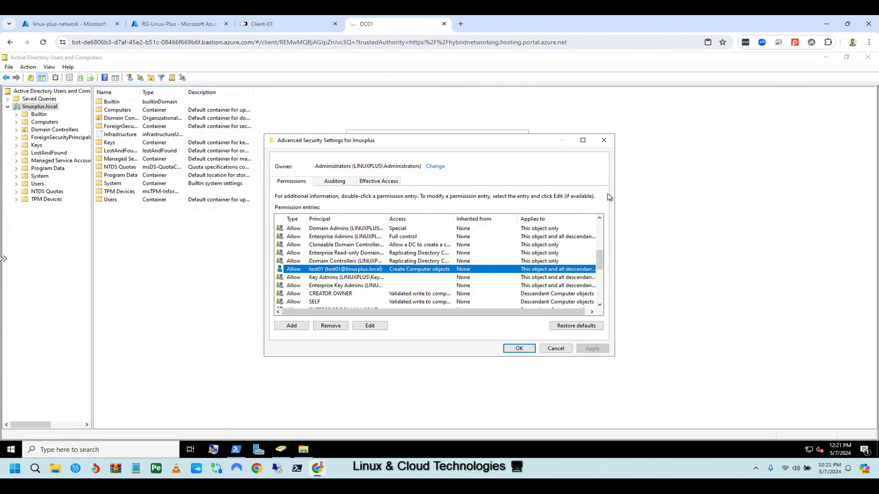
click(554, 348)
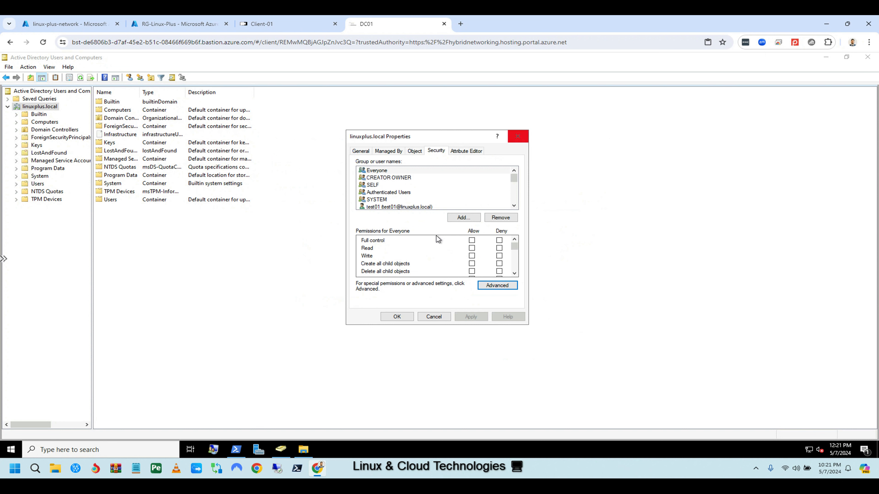
click(514, 142)
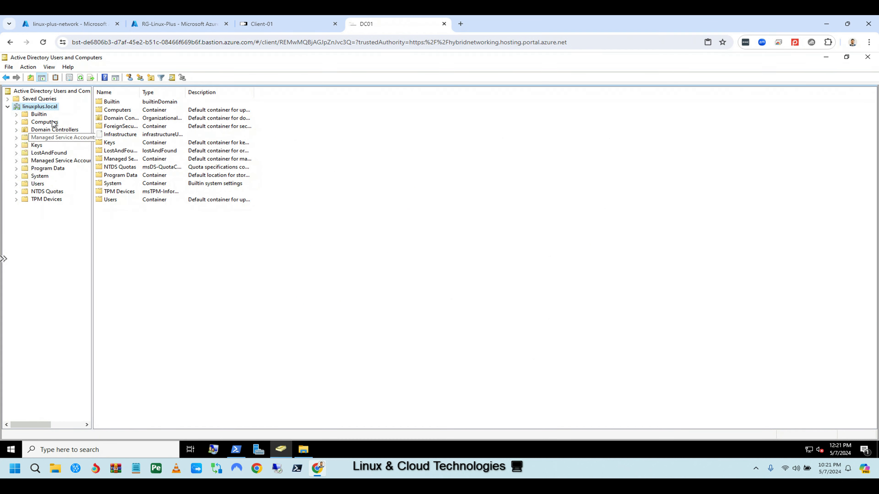
Show the Users container and select the test01 account.
click(37, 184)
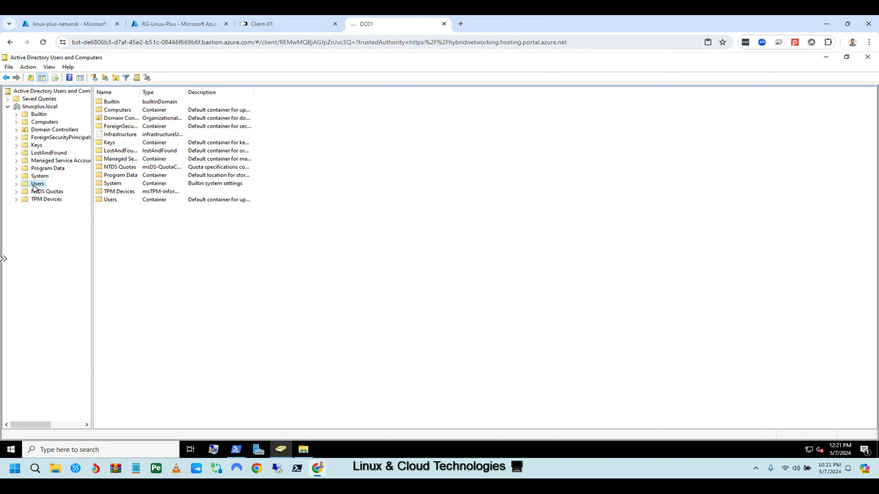
click(116, 290)
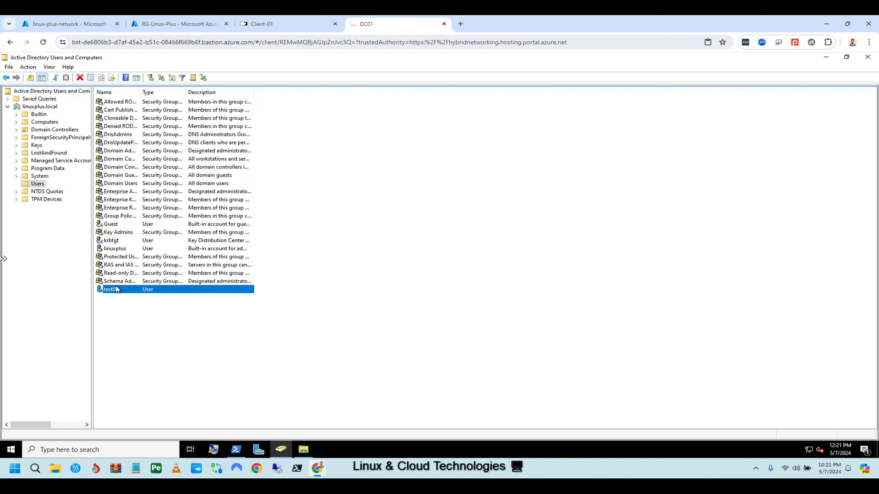
click(274, 25)
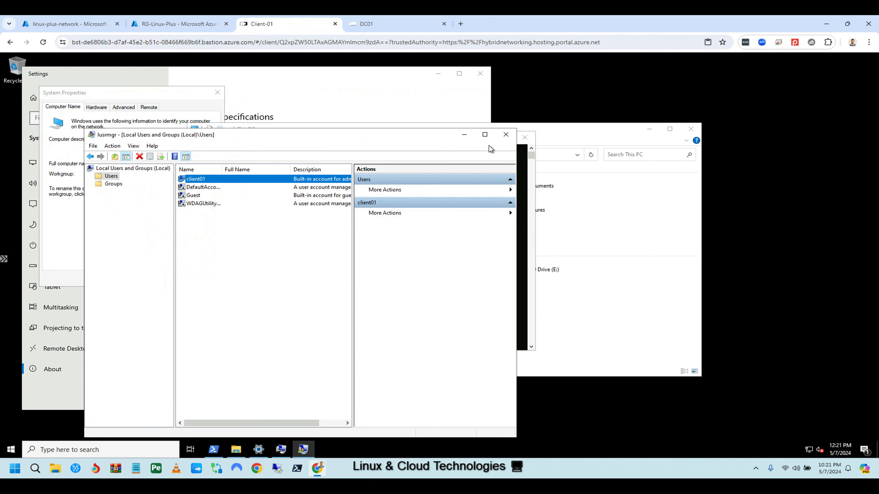
On Client-01, open Advanced system settings from This PC's properties.
click(464, 136)
click(486, 138)
right_click(390, 299)
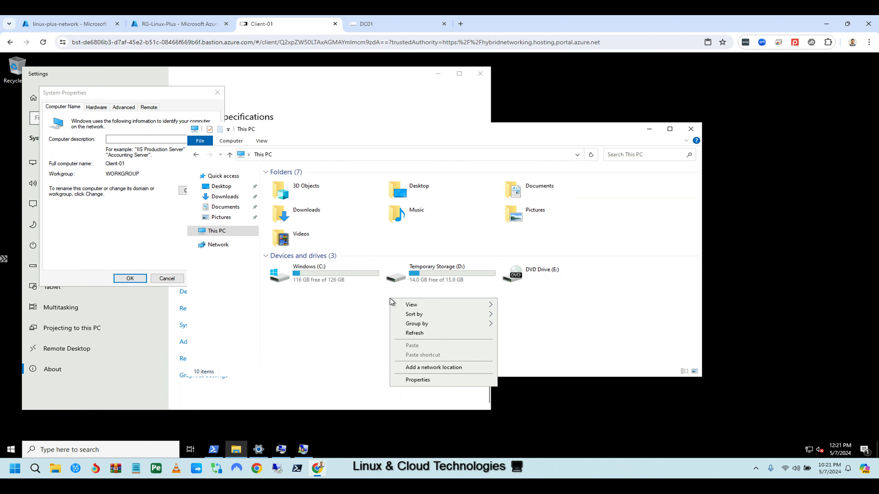
click(420, 379)
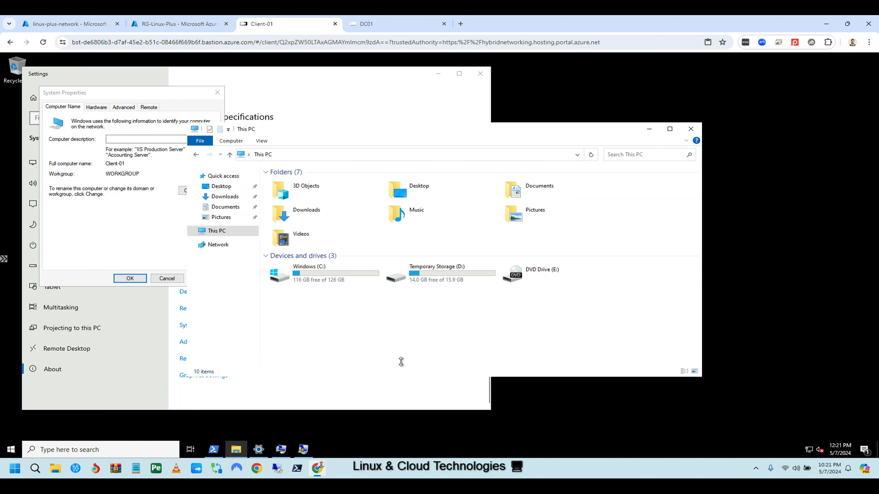
scroll(312, 308, down, 3)
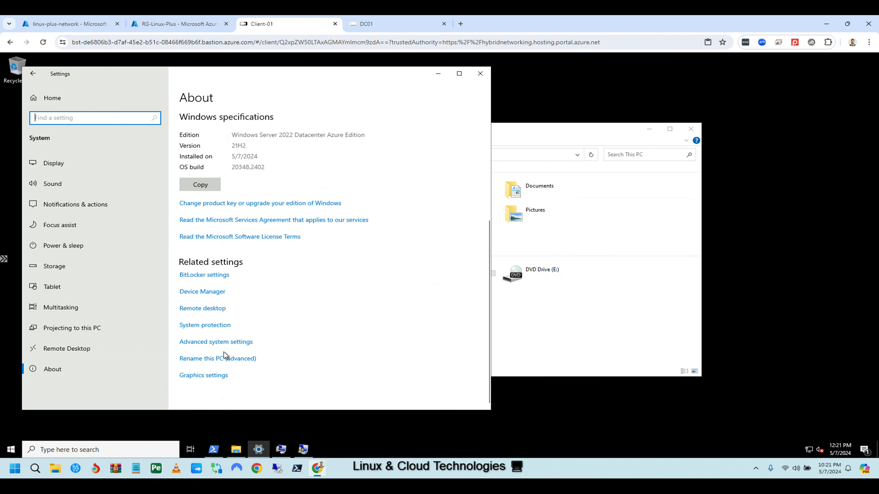
click(213, 343)
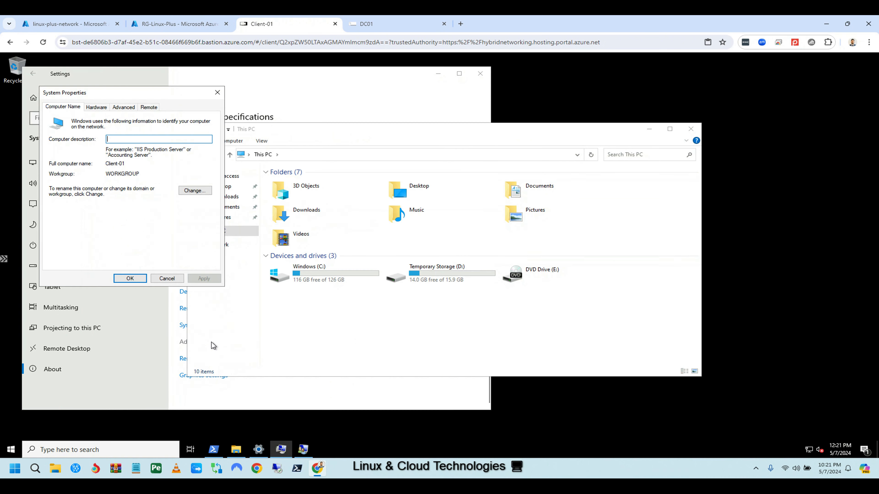
Change Client-01's membership to the domain linuxplus.local and confirm.
click(190, 191)
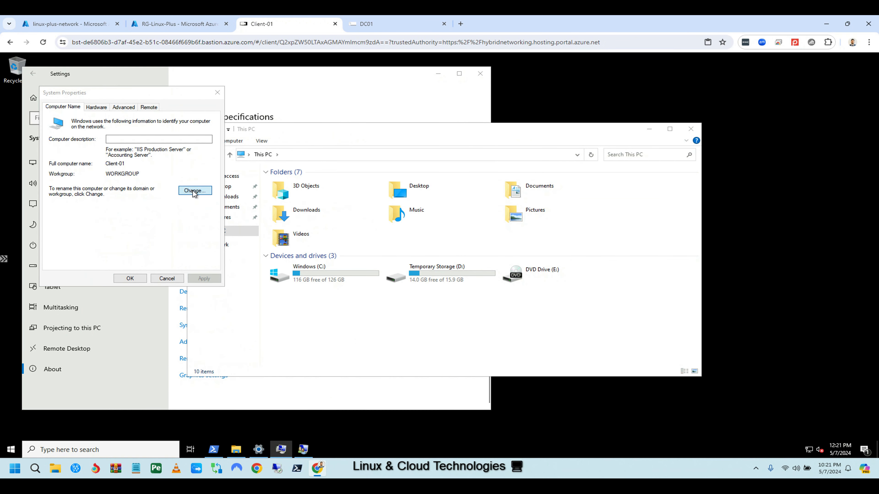
click(57, 208)
click(83, 215)
text(li)
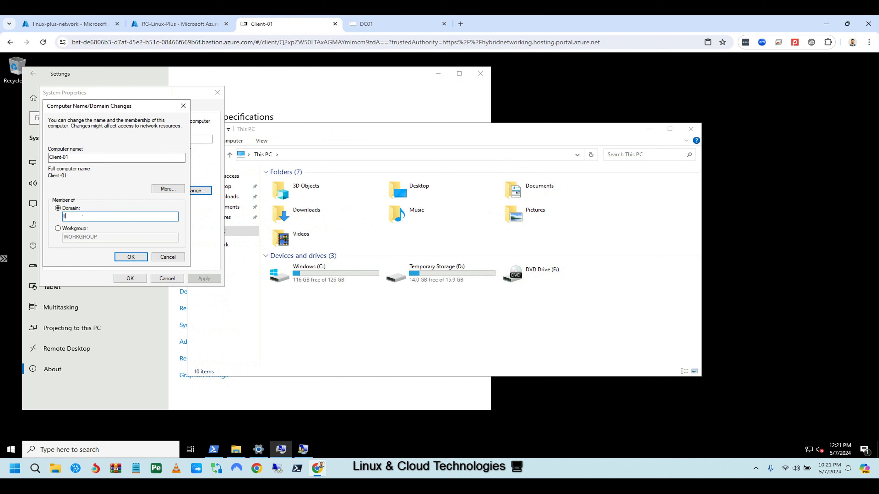
text(nuxplus:local)
click(136, 257)
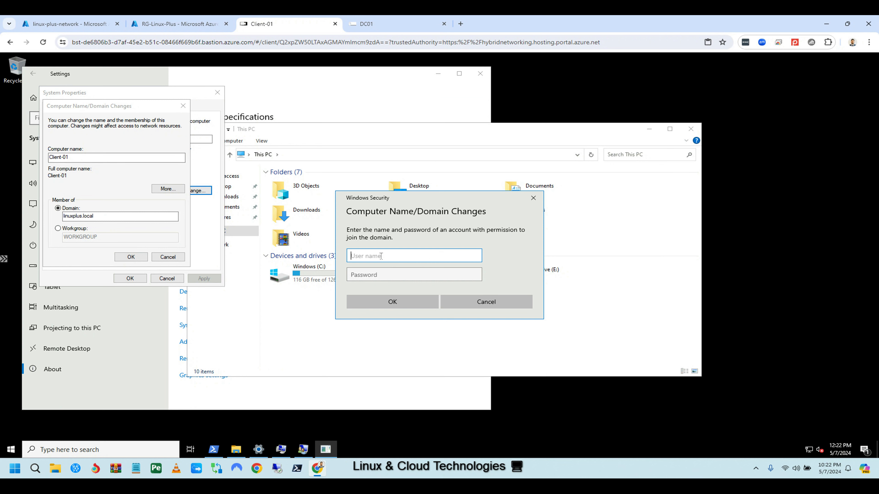
Authenticate the domain join as linuxplus.local\test01 with its password.
text(linuxplus.local\test01)
click(407, 270)
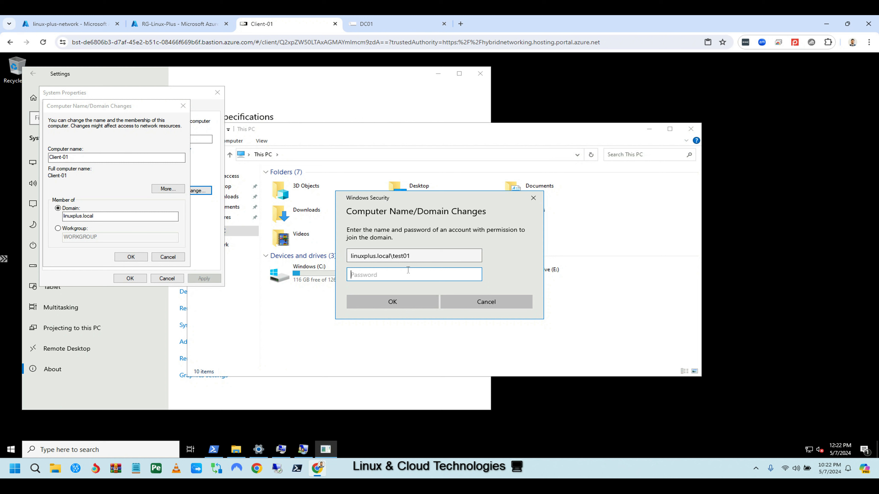
text(•••••••••••••••)
click(403, 302)
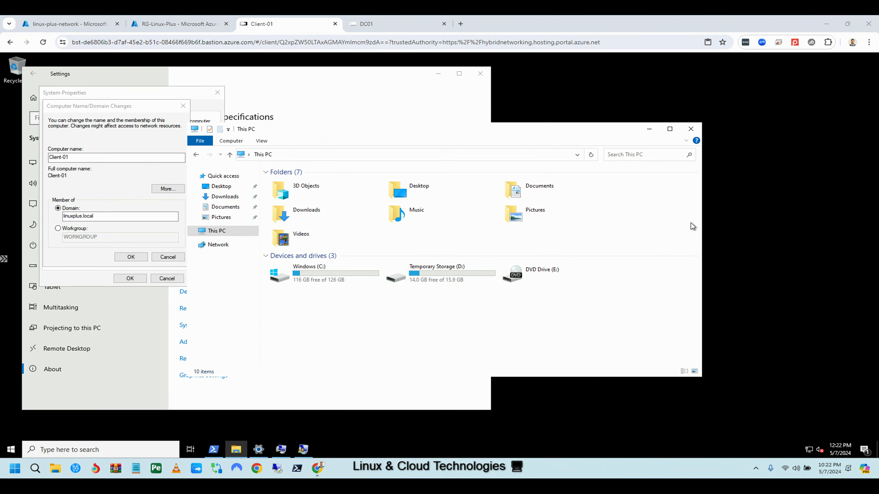
Acknowledge the welcome to the linuxplus.local domain message and return to DC01.
click(649, 129)
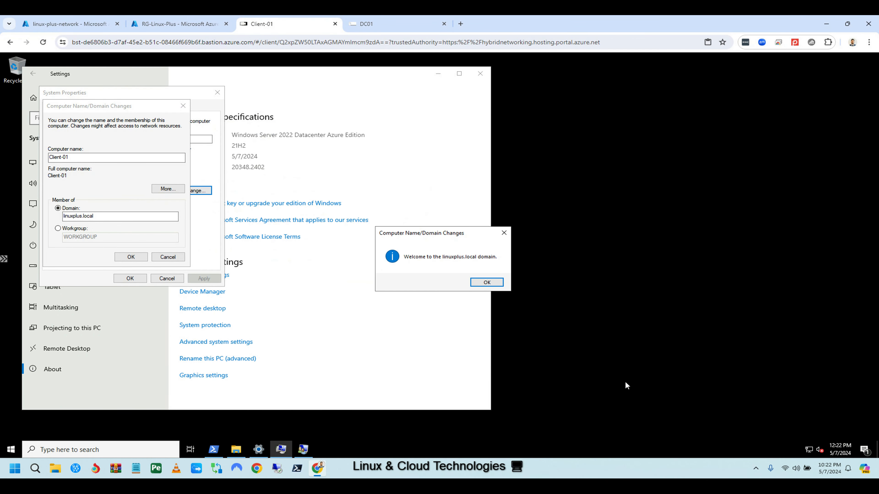
key(ctrl+2)
mouse_move(382, 245)
mouse_down()
mouse_move(411, 271)
mouse_move(507, 289)
mouse_up()
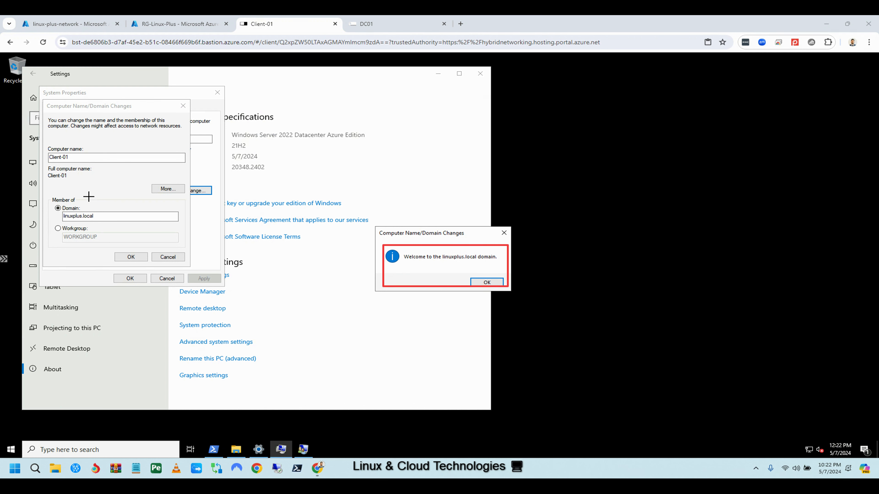
mouse_move(48, 195)
mouse_down()
mouse_move(74, 224)
mouse_move(191, 247)
mouse_up()
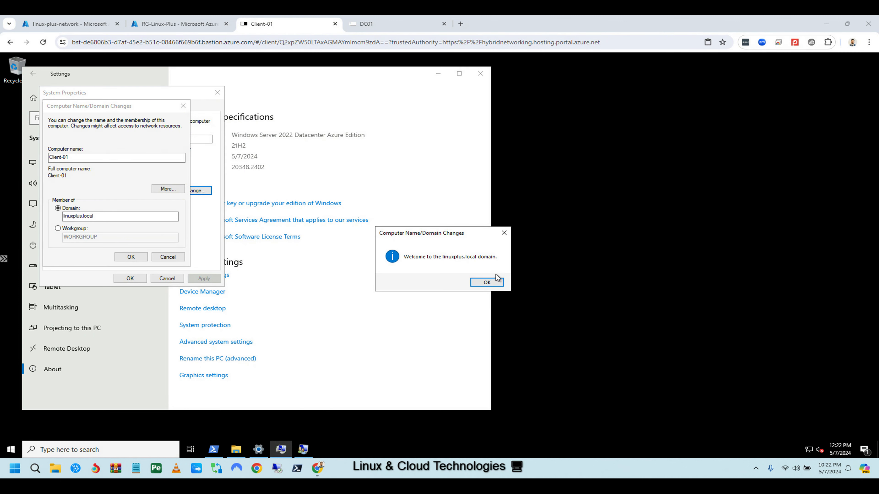
click(488, 282)
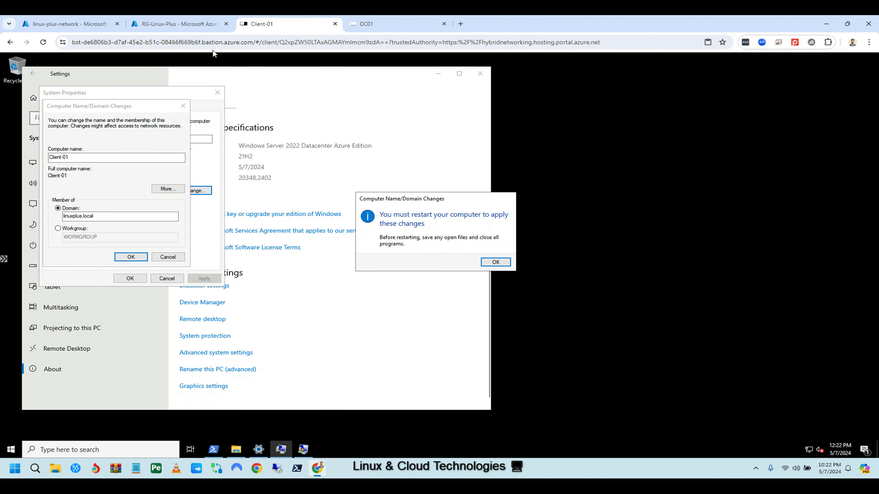
click(361, 23)
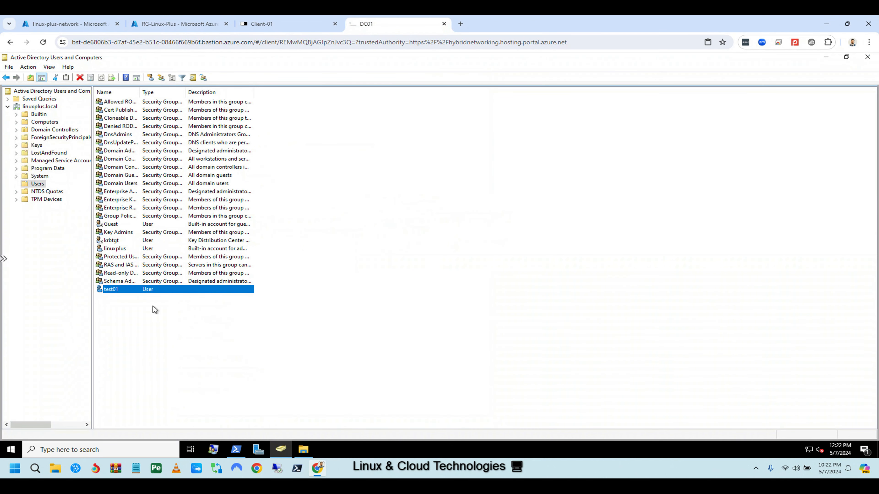
double_click(127, 289)
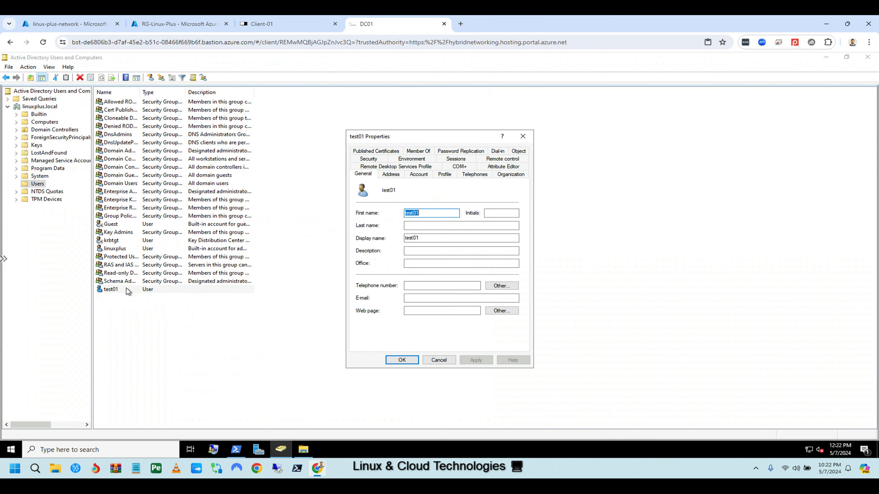
click(374, 160)
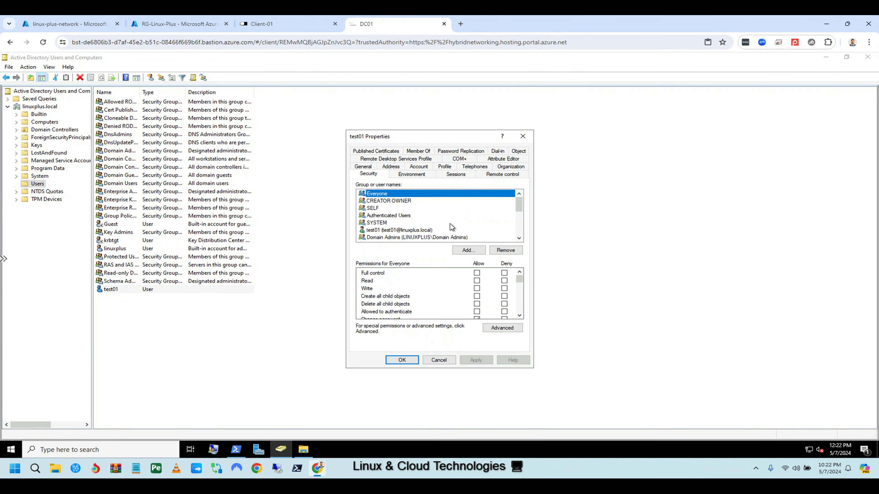
click(388, 231)
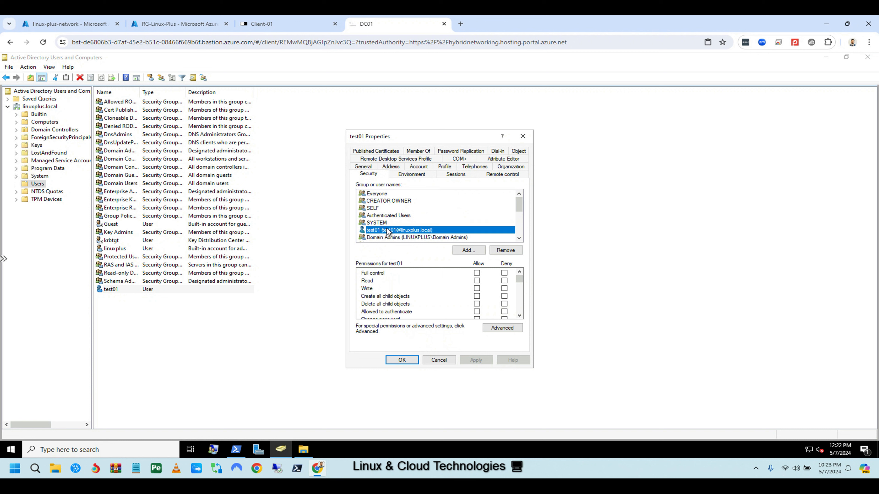
click(502, 328)
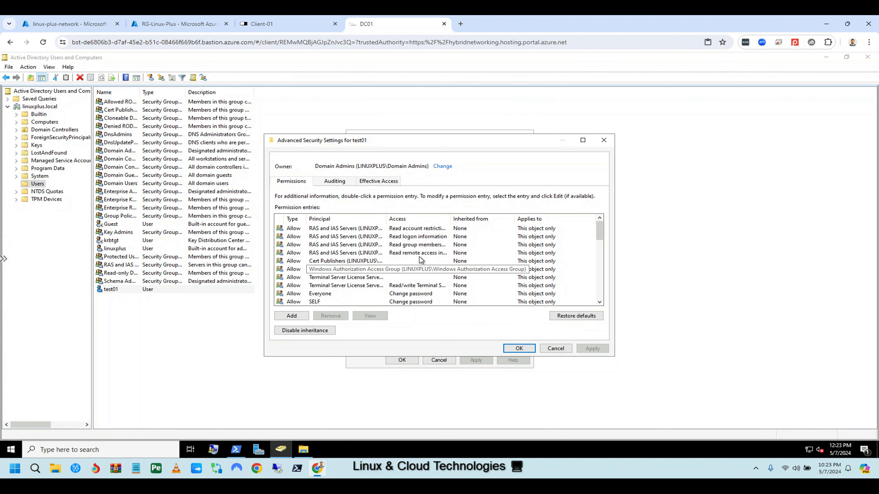
scroll(346, 277, down, 2)
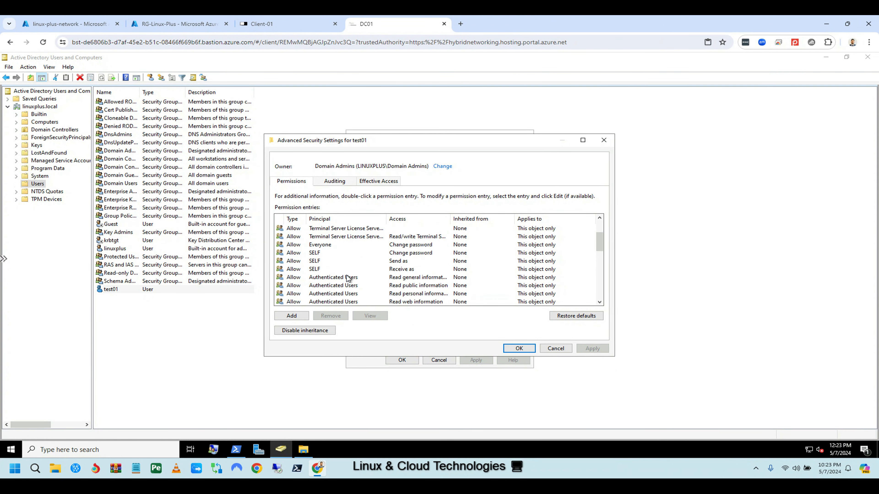
scroll(345, 274, down, 5)
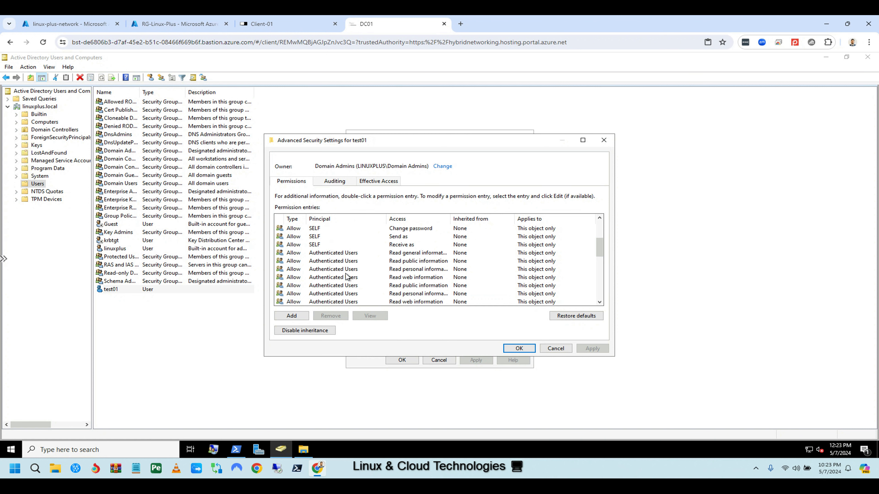
scroll(347, 273, down, 2)
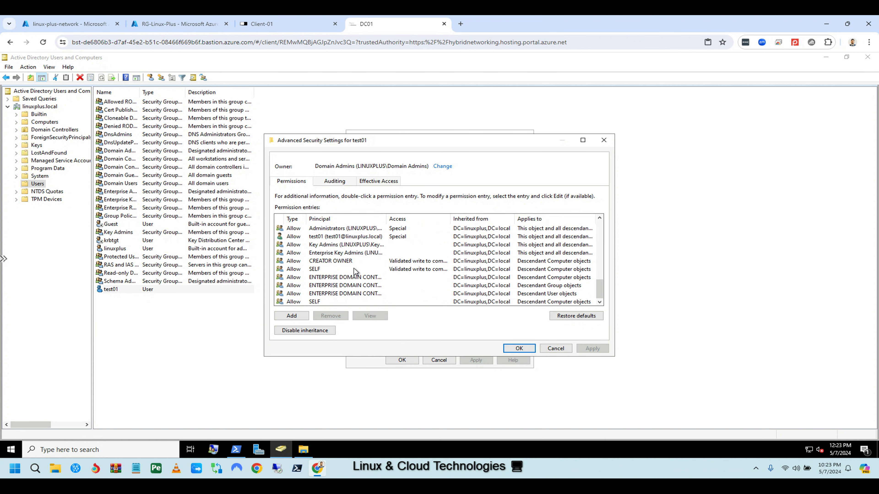
click(604, 140)
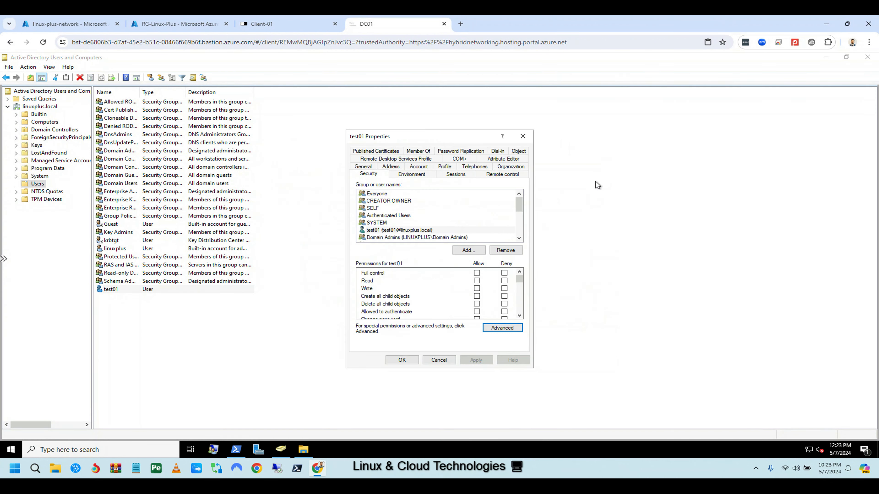
click(438, 360)
click(289, 23)
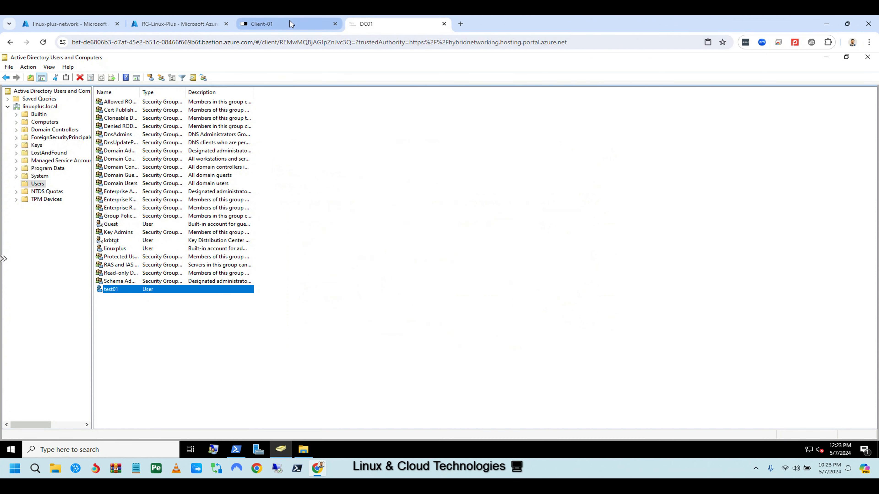
Acknowledge the restart notice, close System Properties, and restart Client-01 now.
click(495, 262)
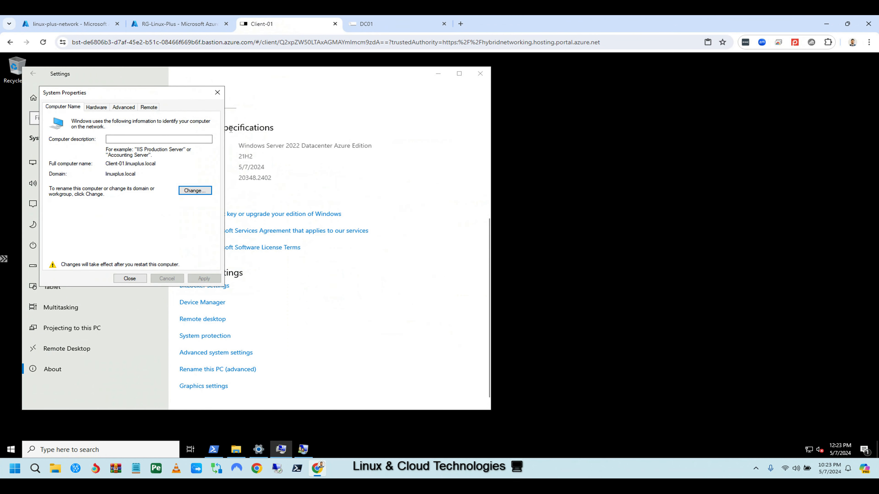
click(217, 92)
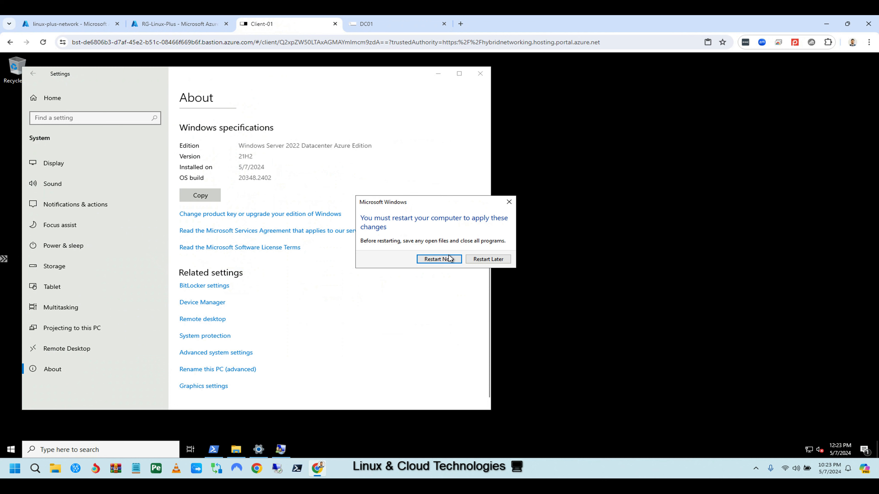
click(444, 260)
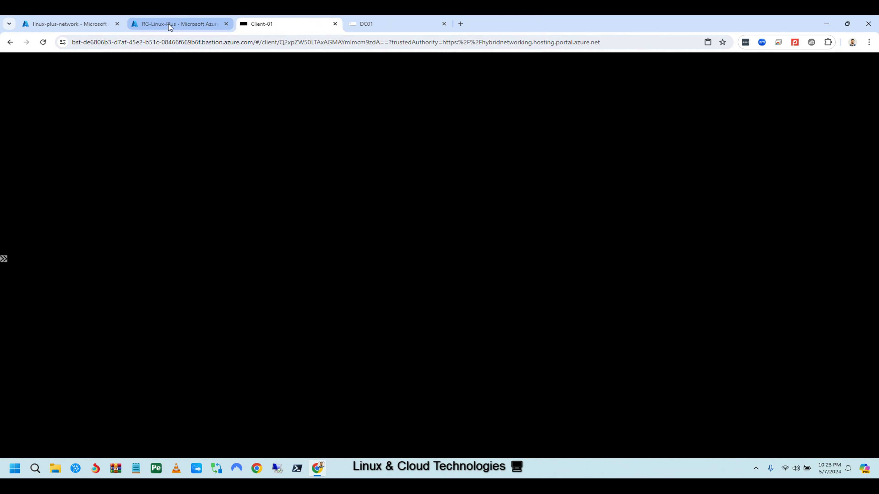
On DC01, confirm Client-01 appears in the domain's Computers container.
click(170, 25)
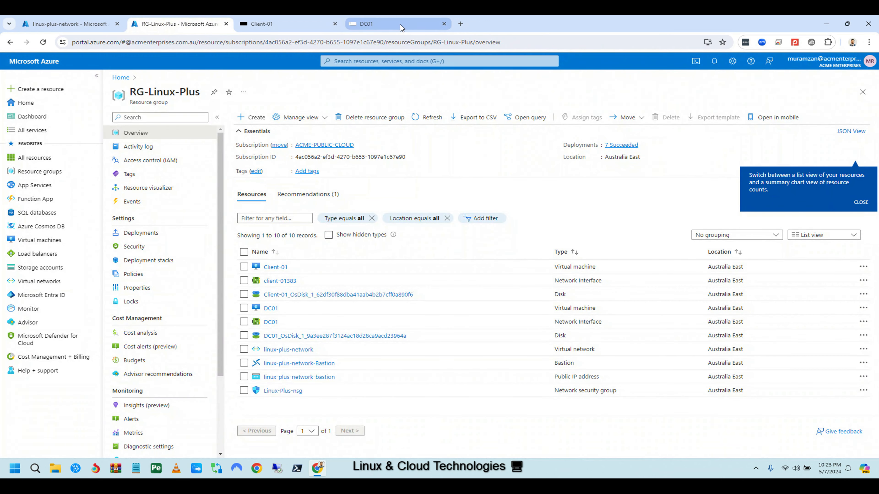
click(402, 25)
click(44, 123)
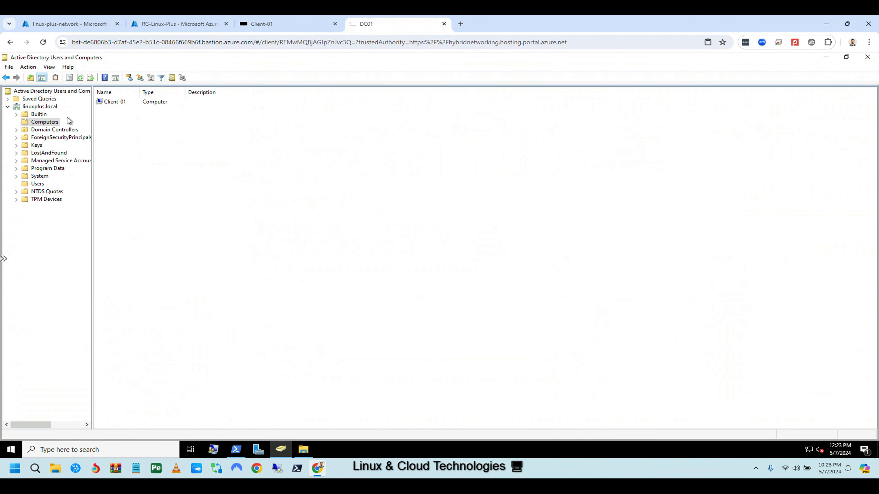
click(112, 102)
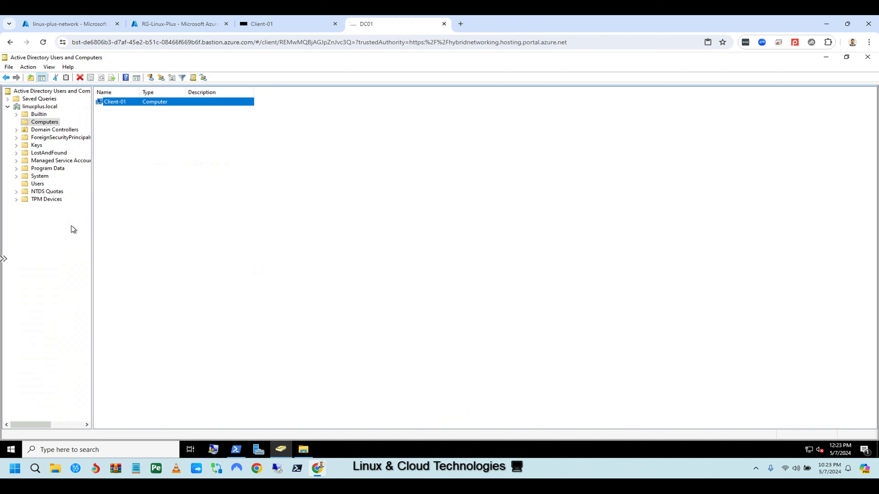
click(270, 23)
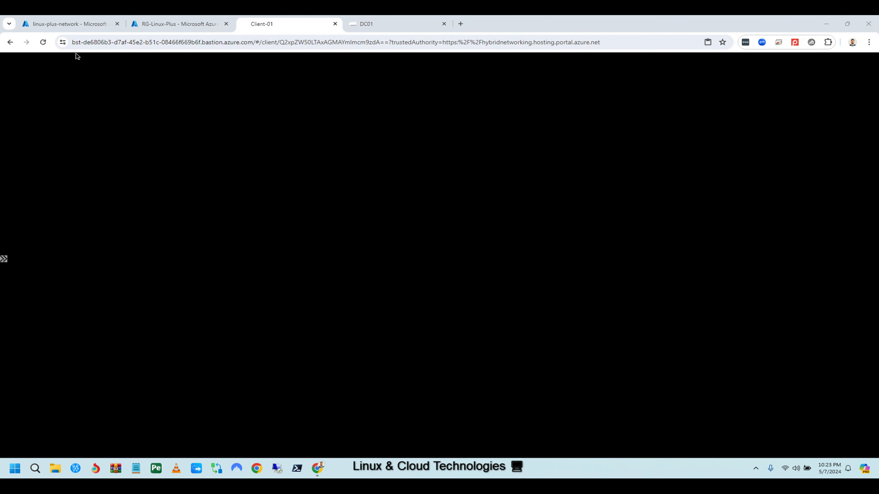
Review linux-plus-network's connected devices: client-01383 at 192.168.0.5 and DC01 at 192.168.0.4.
click(43, 42)
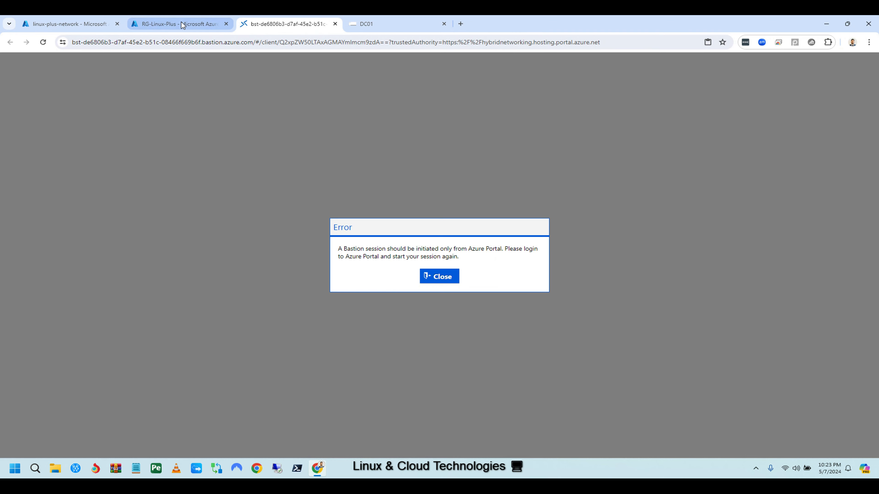
click(95, 23)
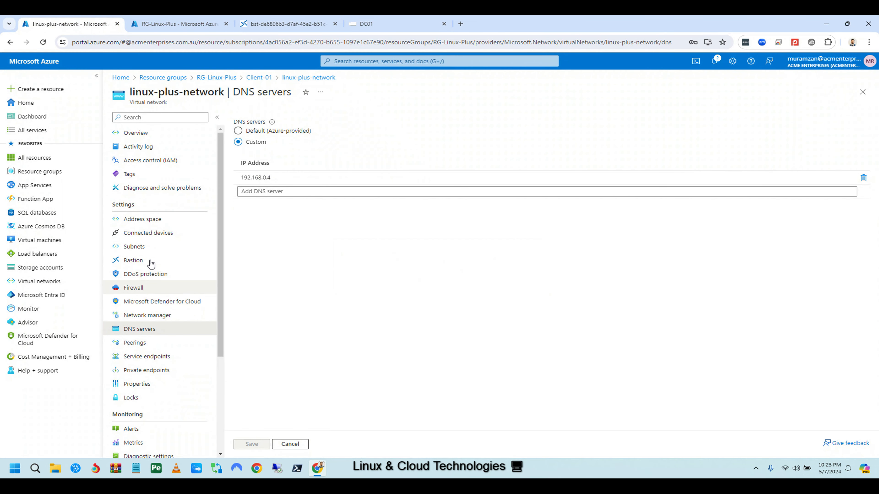
click(151, 236)
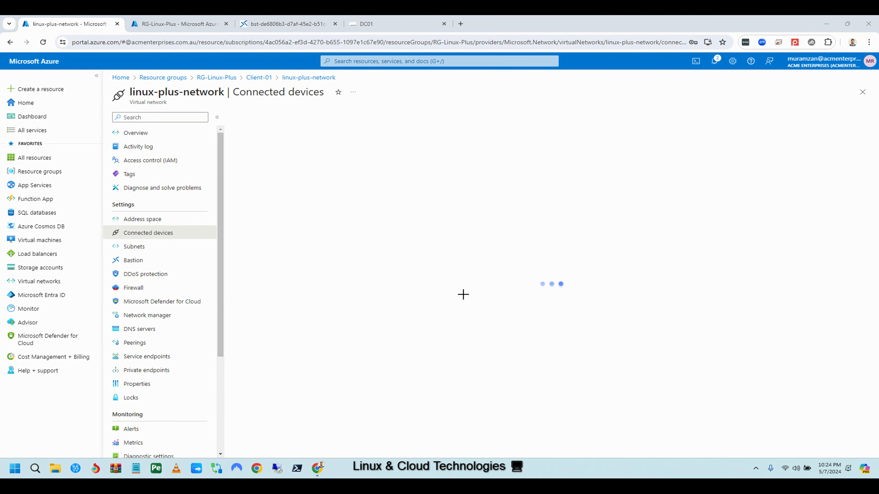
drag(110, 226, 192, 241)
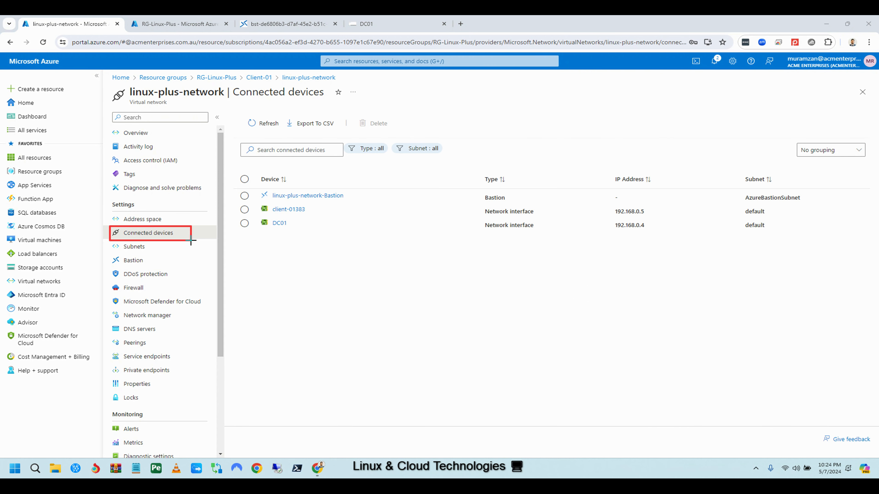
mouse_move(236, 204)
mouse_down()
mouse_move(319, 213)
mouse_move(309, 230)
mouse_up()
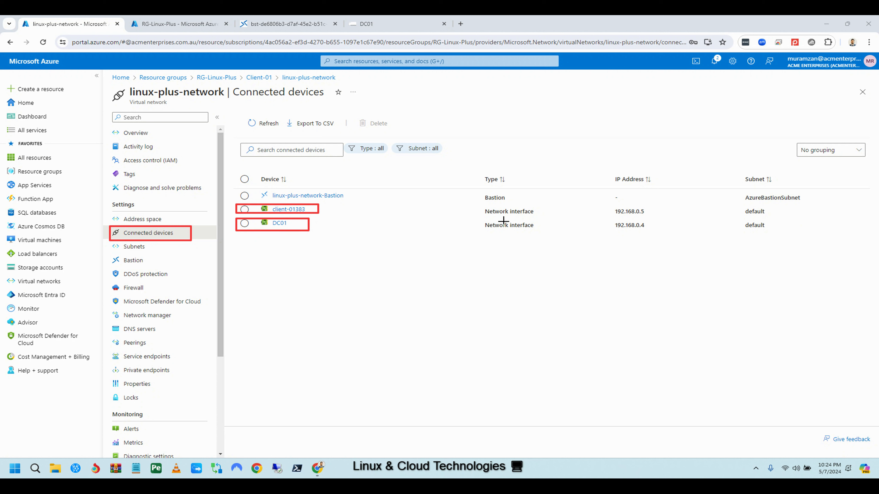
drag(477, 205, 664, 230)
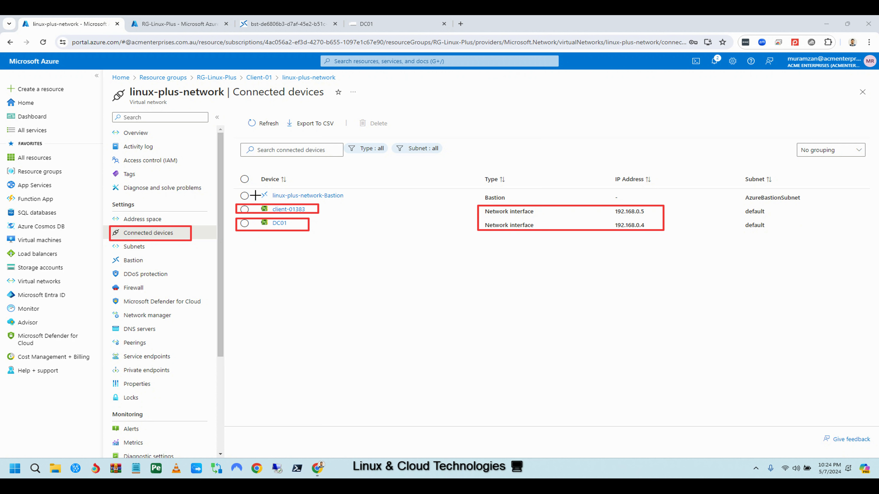
mouse_move(239, 188)
mouse_down()
mouse_move(296, 199)
mouse_move(640, 194)
mouse_move(805, 204)
mouse_up()
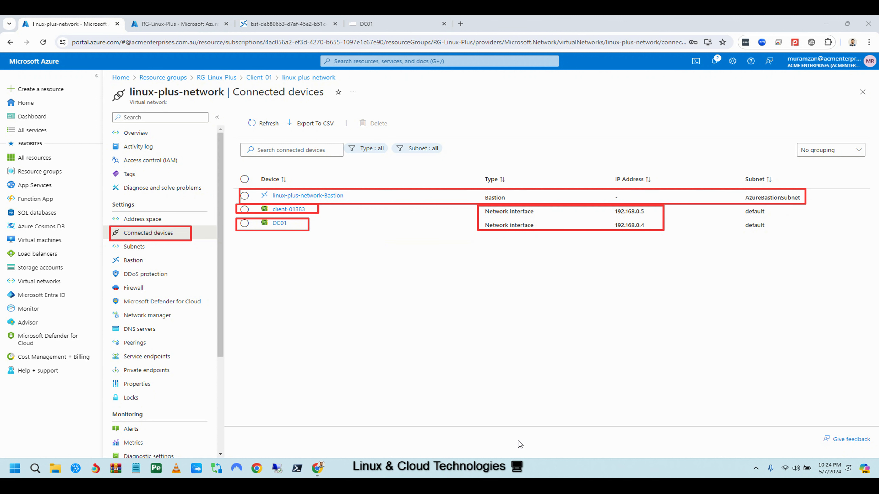
key(Escape)
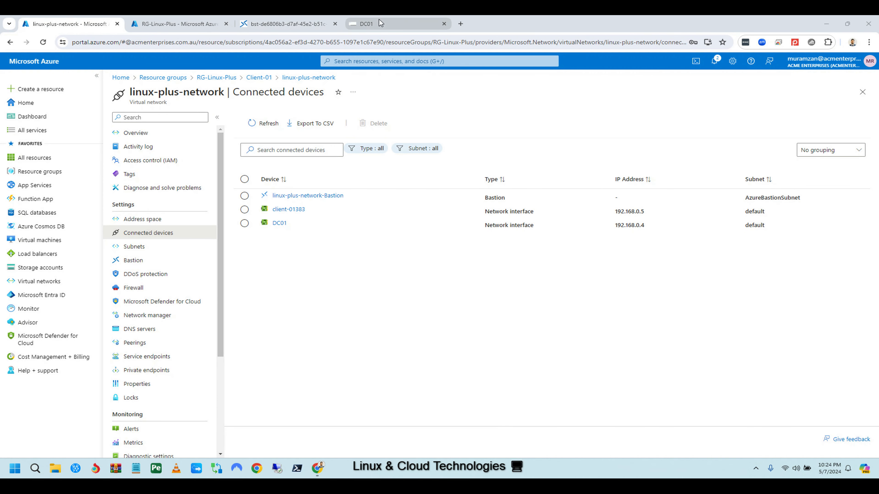
Close the stale Client-01 Bastion tab and return to the connected devices list.
click(296, 28)
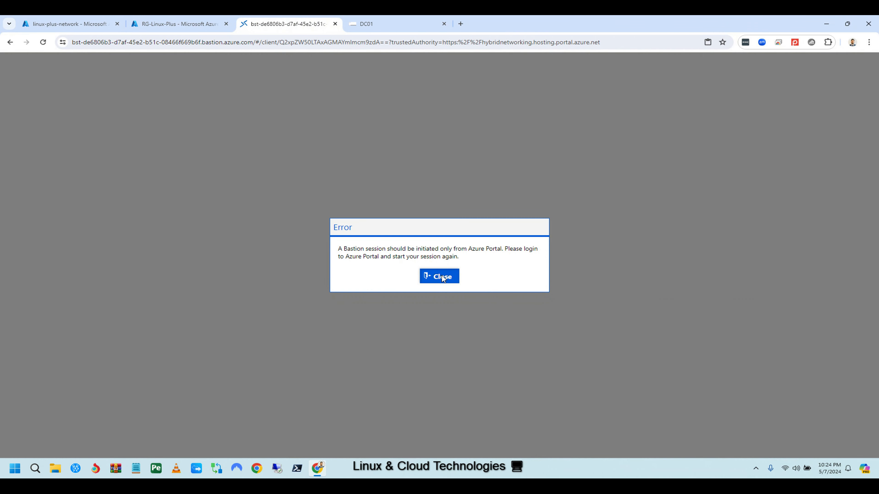
click(434, 276)
click(100, 23)
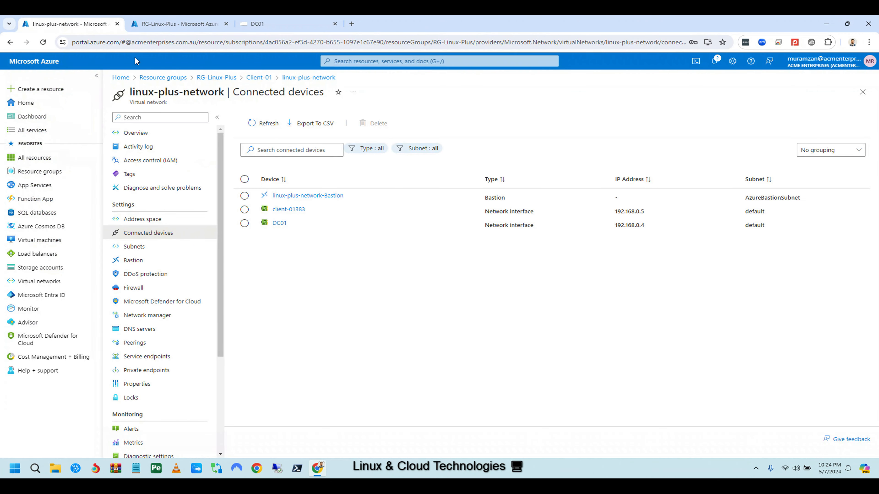
Go to Client-01 in RG-Linux-Plus and choose Connect via Bastion.
click(173, 79)
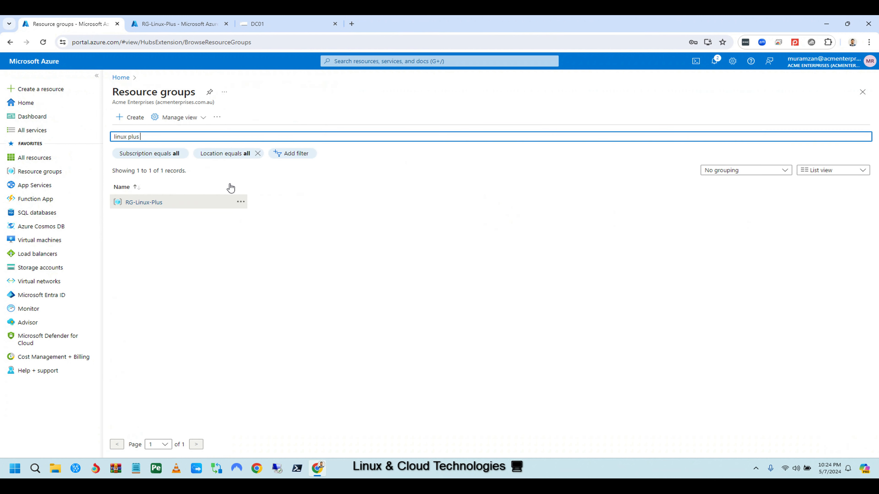
click(153, 187)
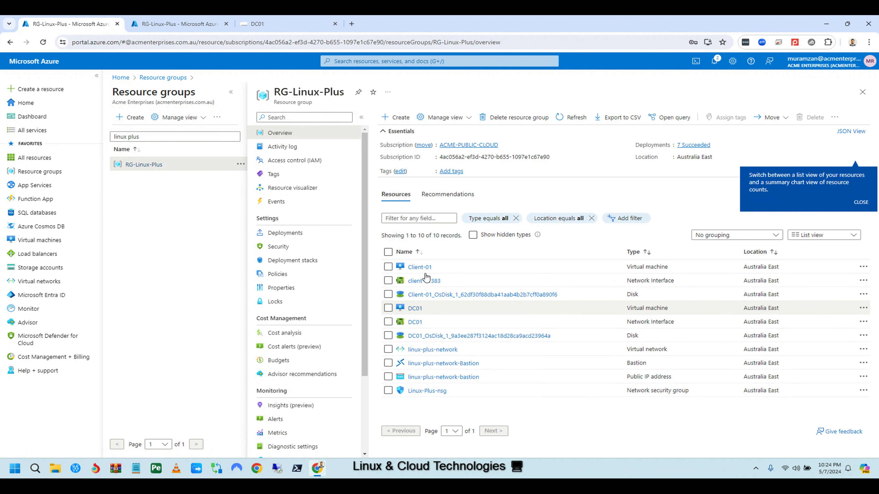
click(426, 269)
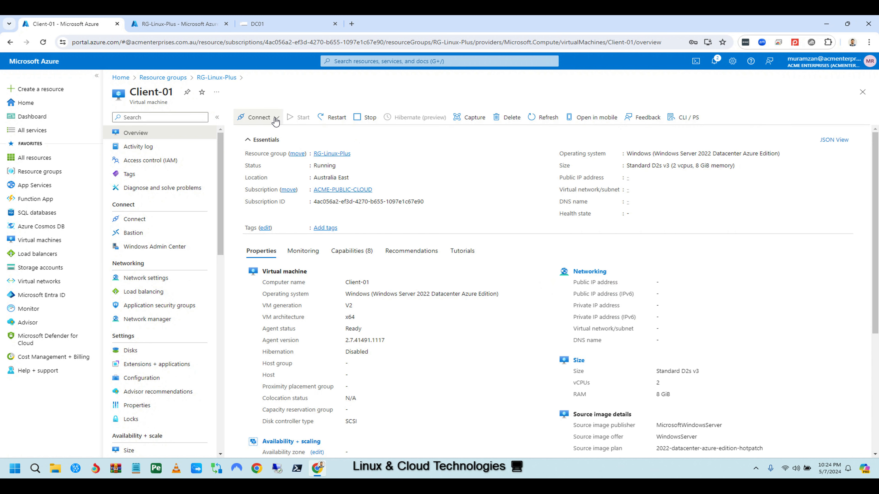
click(276, 120)
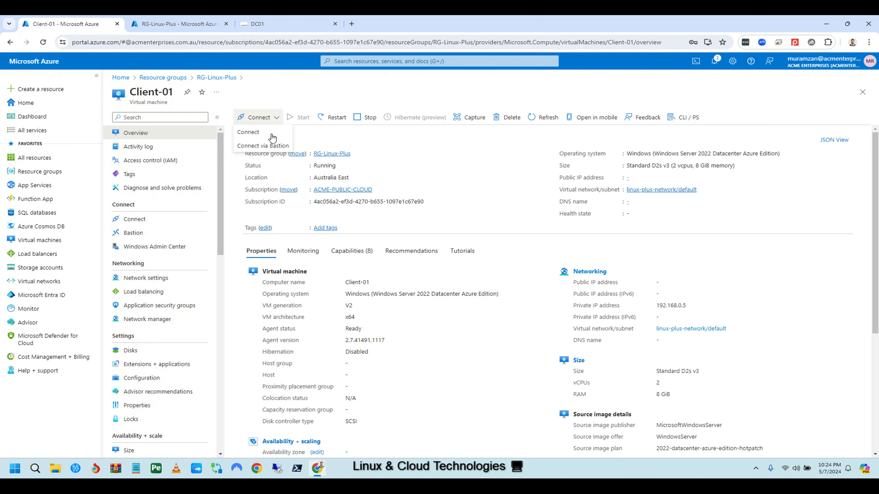
click(263, 146)
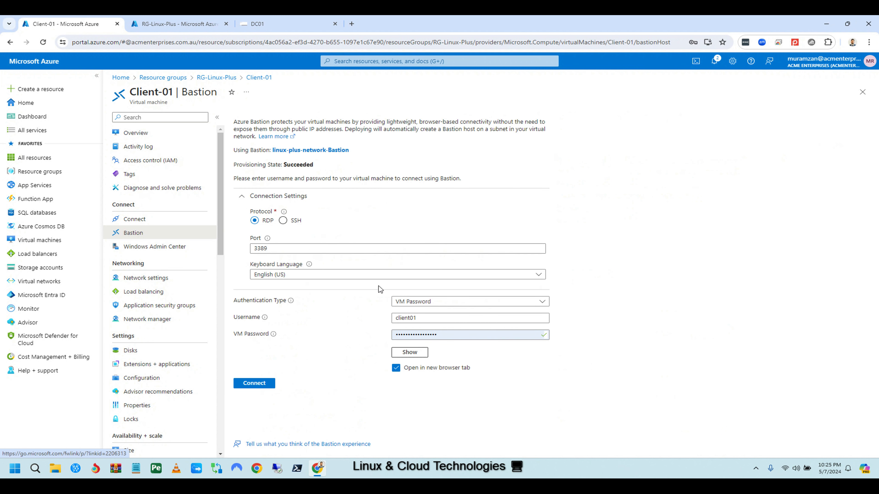
Replace the Bastion username with test01 and launch the session to Client-01.
click(243, 199)
click(431, 232)
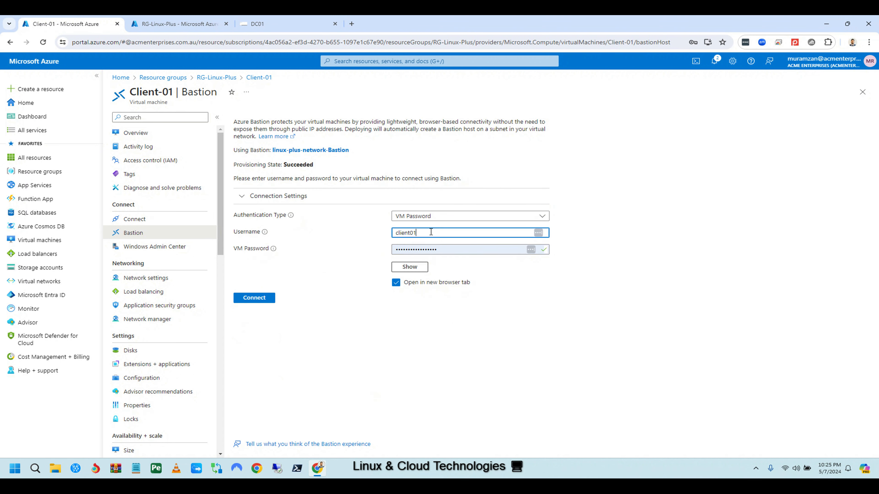
key(BackSpace)
key(BackSpace)
key(BackSpace)
key(BackSpace)
key(BackSpace)
key(BackSpace)
key(BackSpace)
click(259, 300)
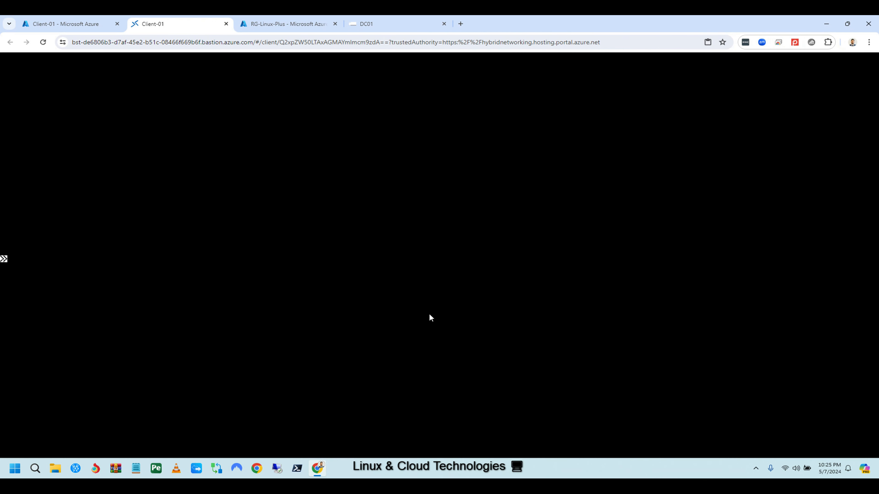
Close the failed session and reconnect via Bastion with the linuxplu admin account and saved VM password.
click(429, 289)
click(429, 289)
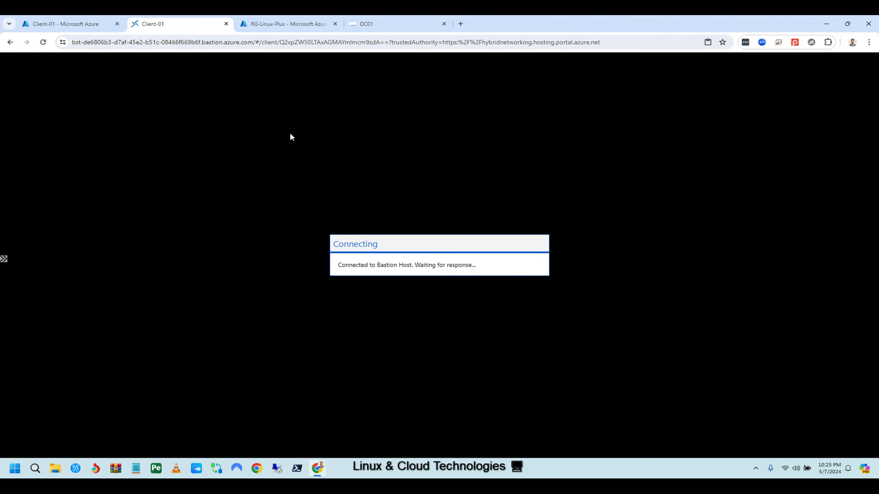
click(477, 287)
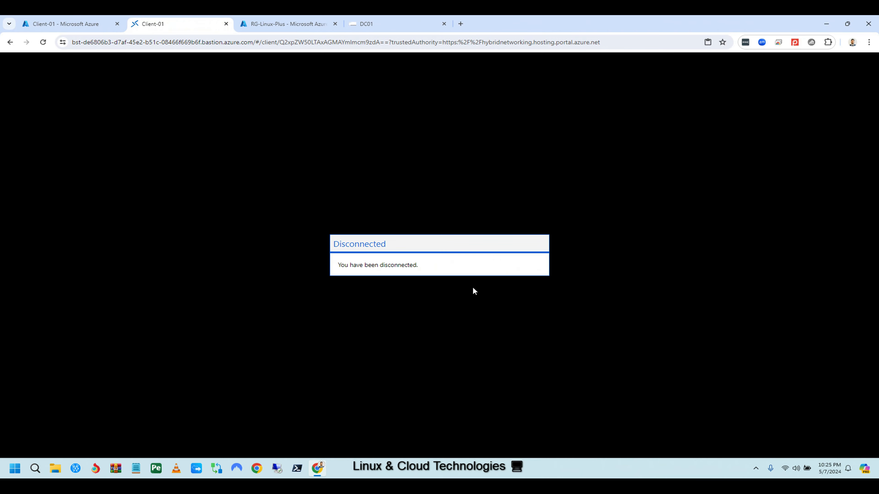
click(428, 234)
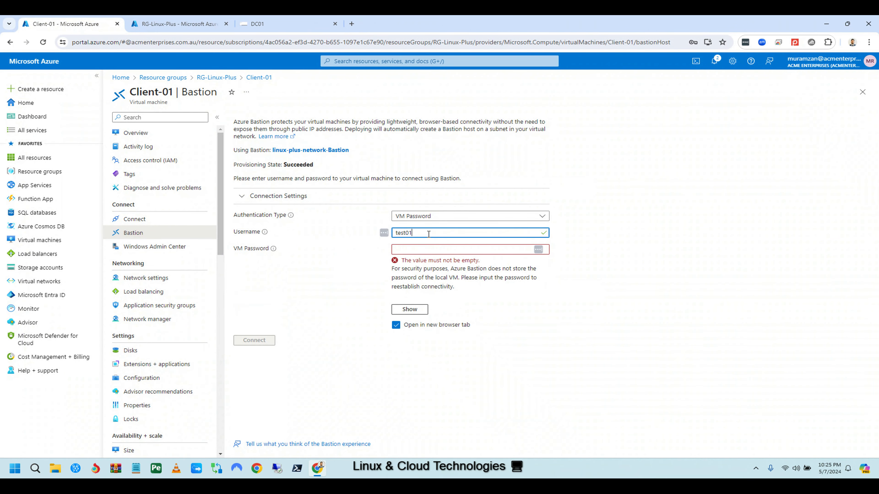
key(BackSpace)
key(BackSpace)
key(BackSpace)
key(BackSpace)
key(BackSpace)
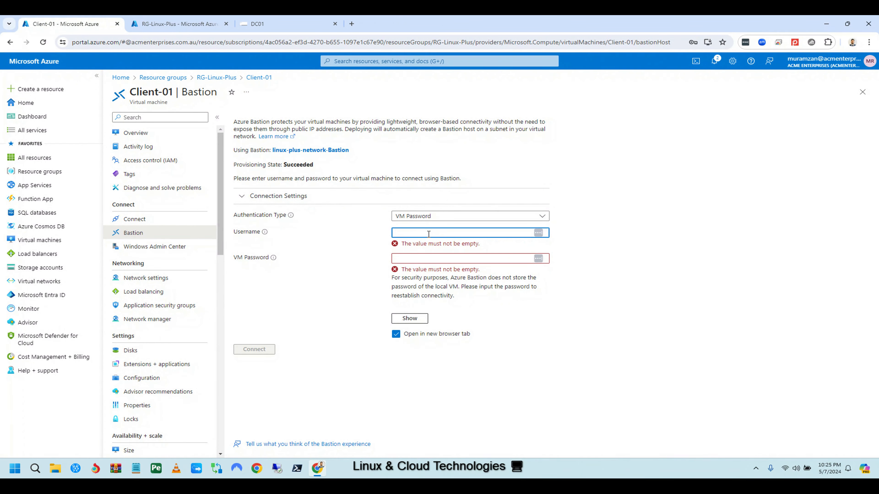
click(432, 258)
click(472, 279)
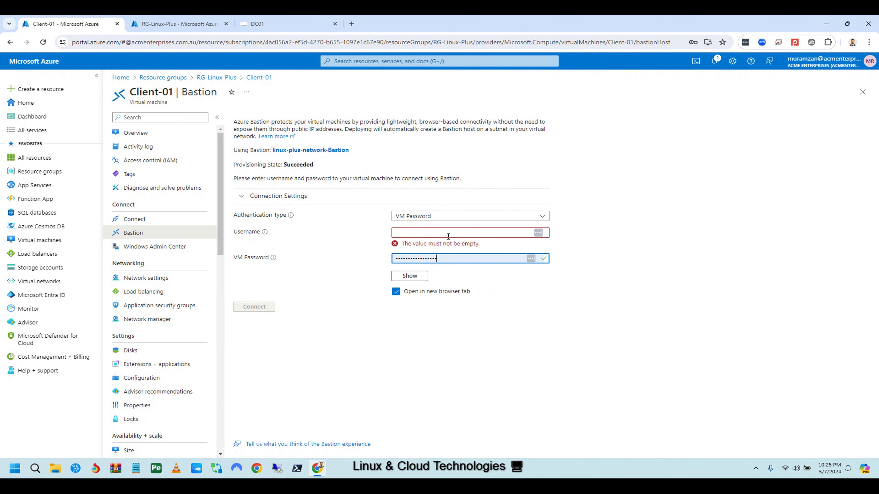
click(441, 235)
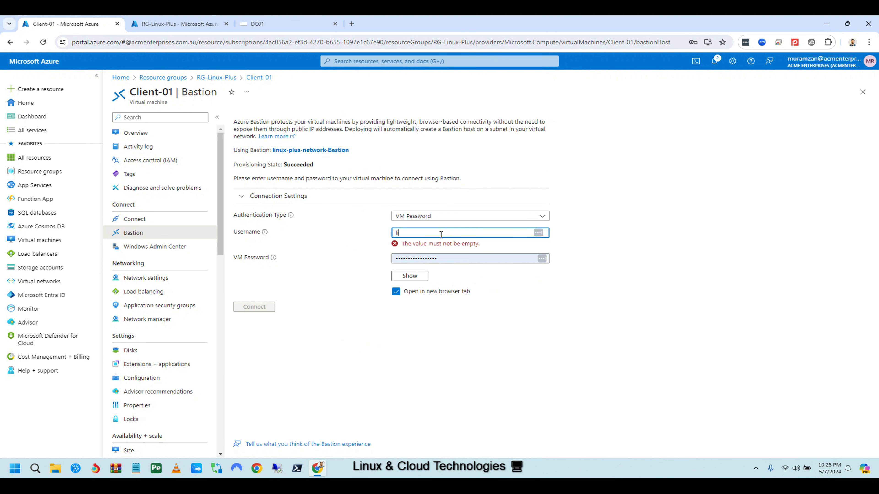
text(linuxplus)
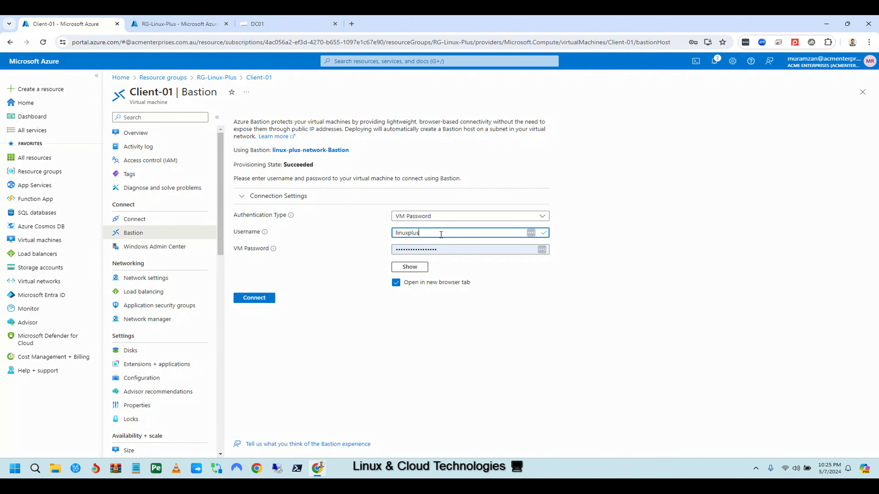
click(252, 298)
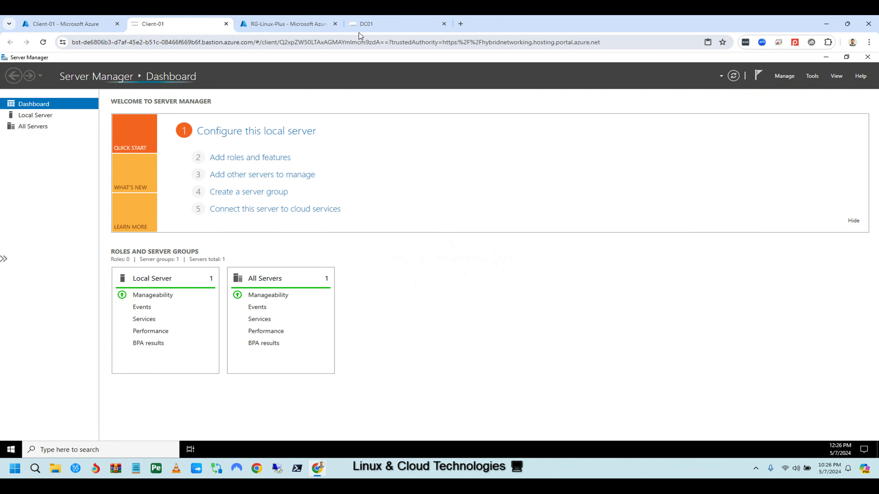
Open lusrmgr.msc on Client-01 and check the client01 account's group membership.
click(867, 58)
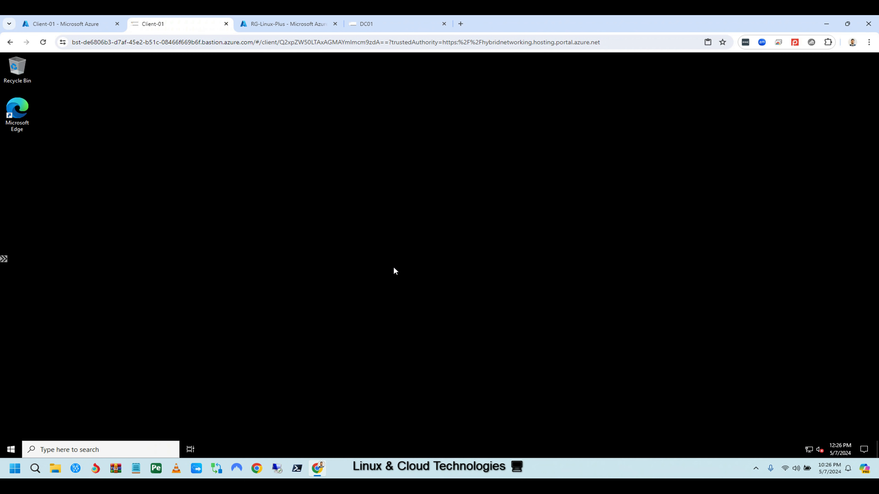
click(102, 449)
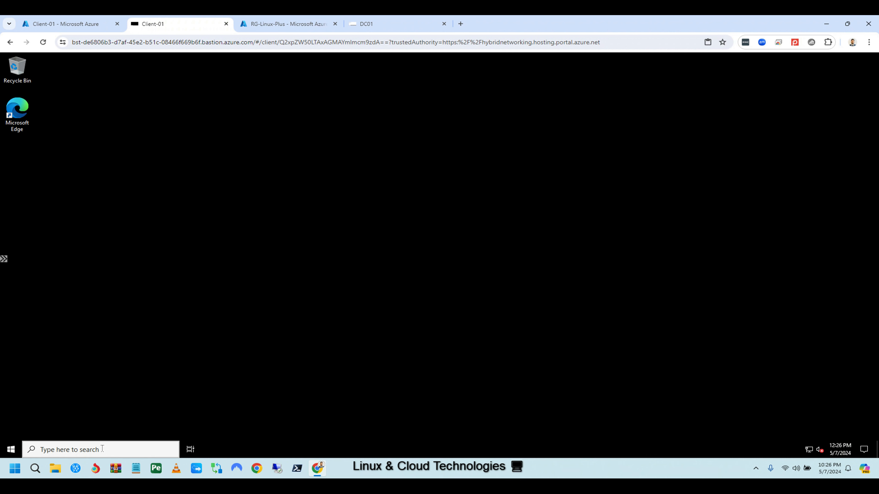
text(lusrmgr.msc)
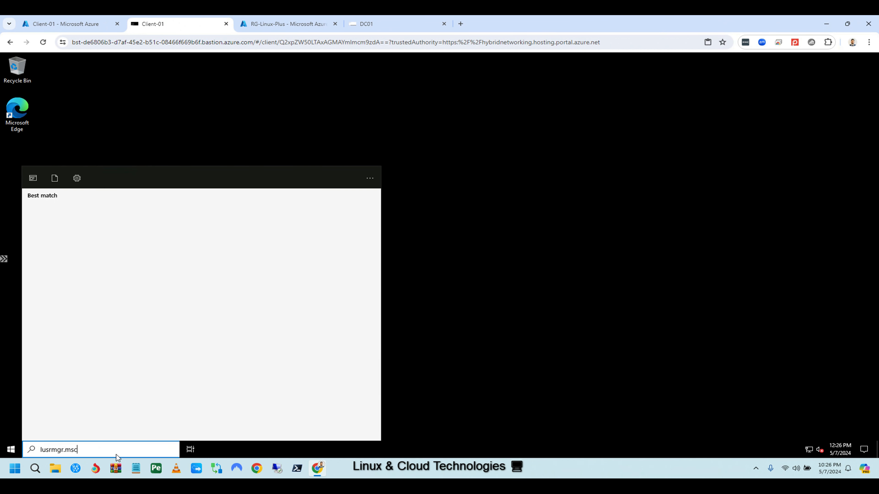
click(93, 224)
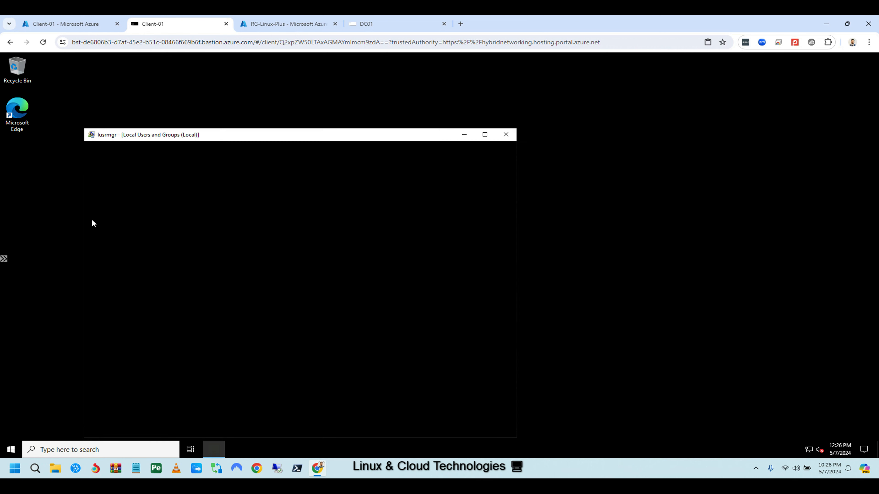
click(114, 177)
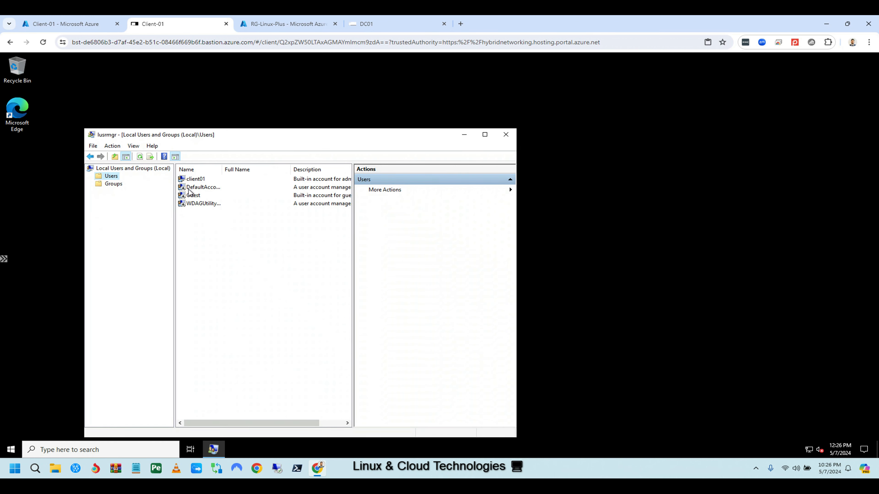
click(199, 180)
double_click(200, 180)
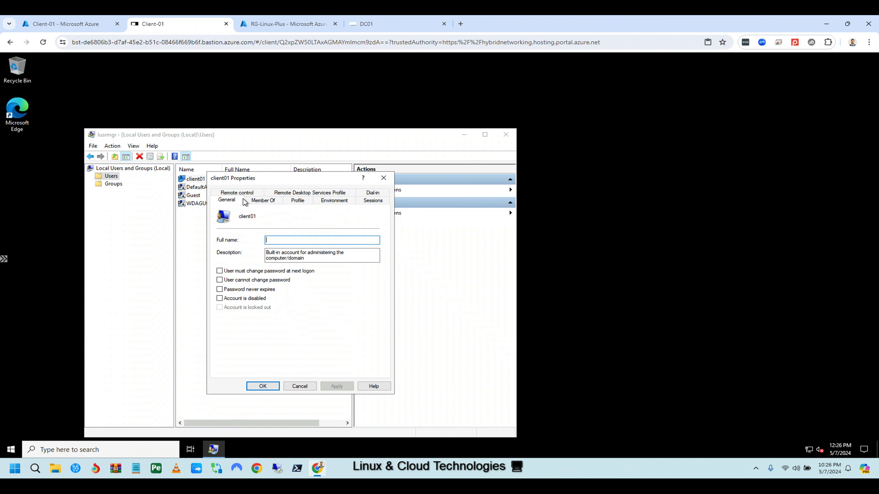
click(275, 202)
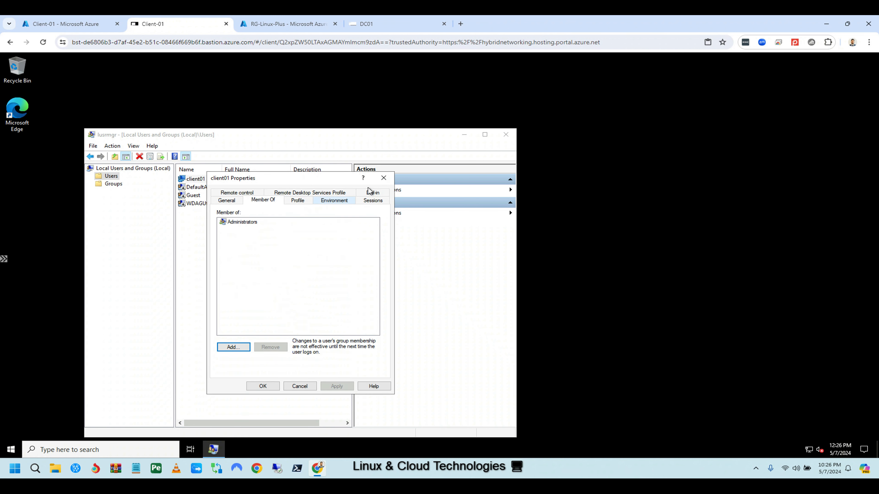
click(384, 177)
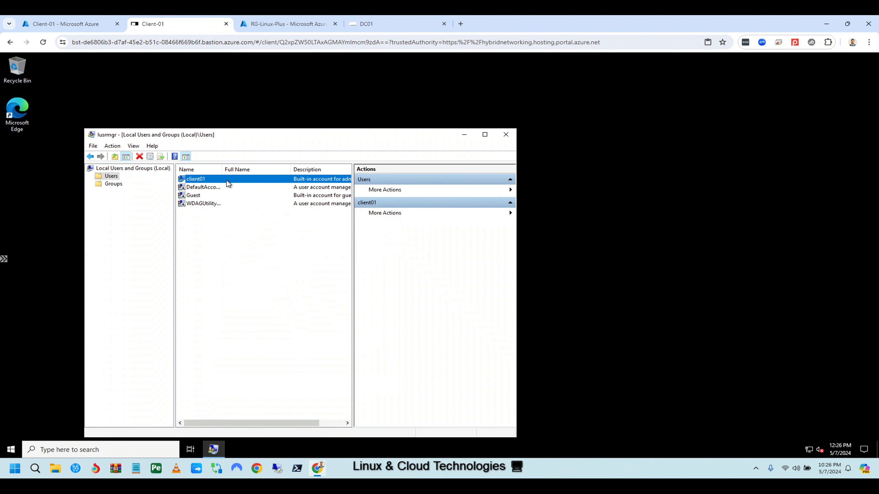
Tick 'Account is disabled' for client01 and apply it.
right_click(201, 179)
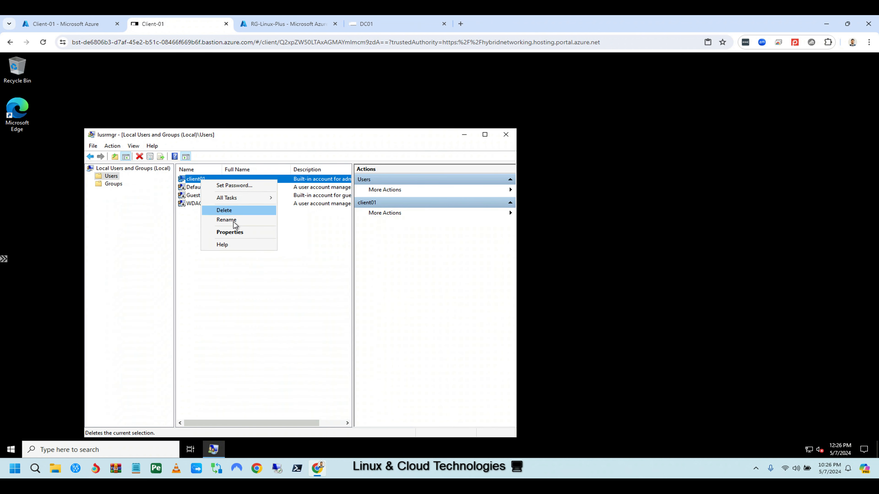
click(231, 232)
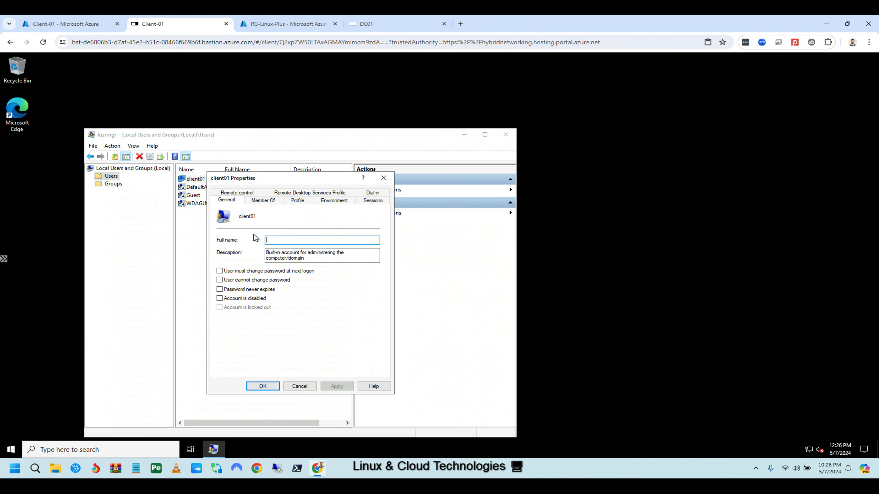
click(219, 298)
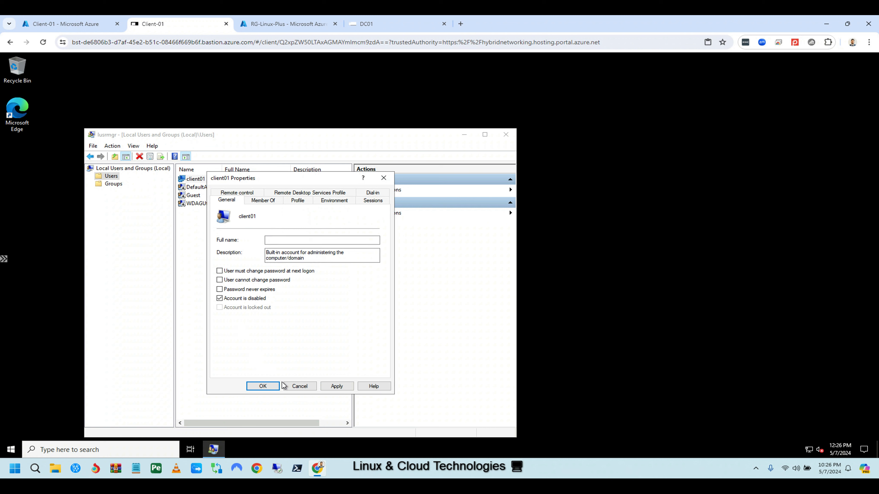
click(334, 387)
click(263, 386)
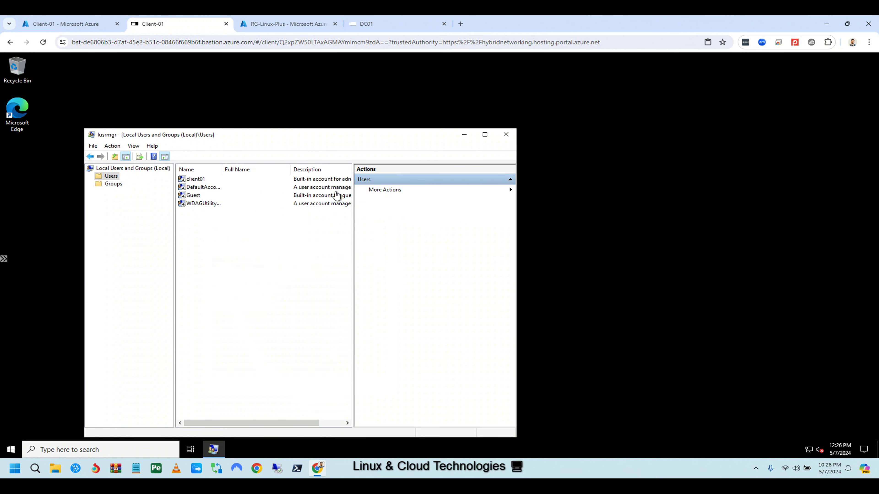
Start a new local user 'test' with description 'te', no forced password change, and a password.
right_click(111, 178)
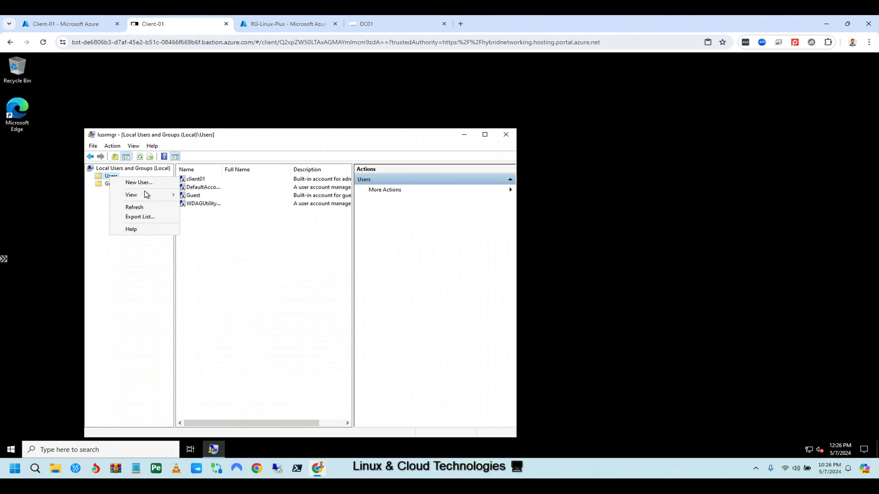
click(161, 187)
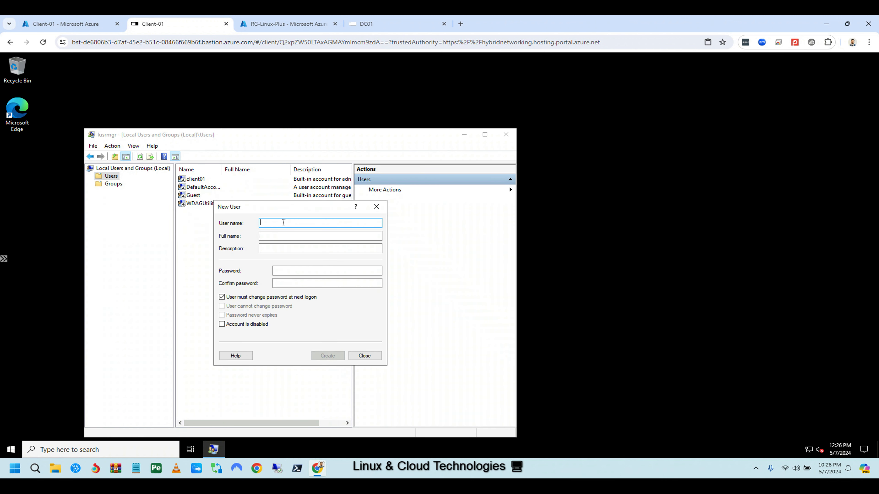
text(test)
key(Tab)
key(Tab)
text(te)
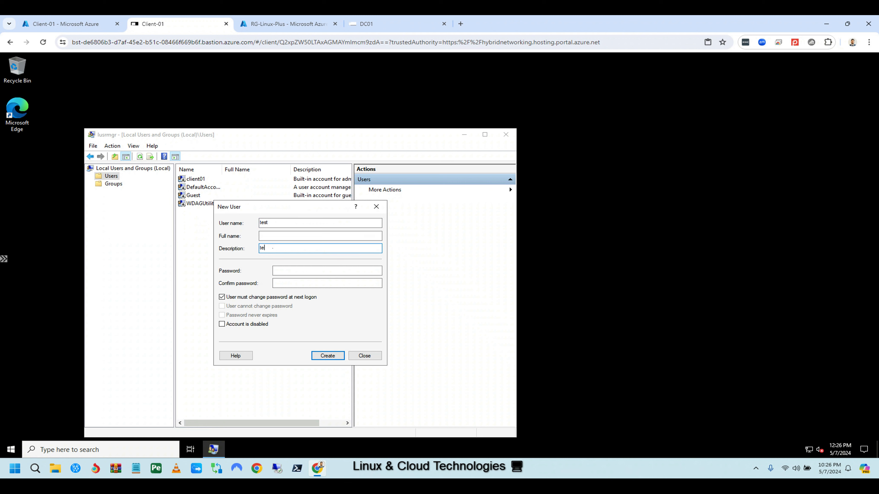
click(264, 298)
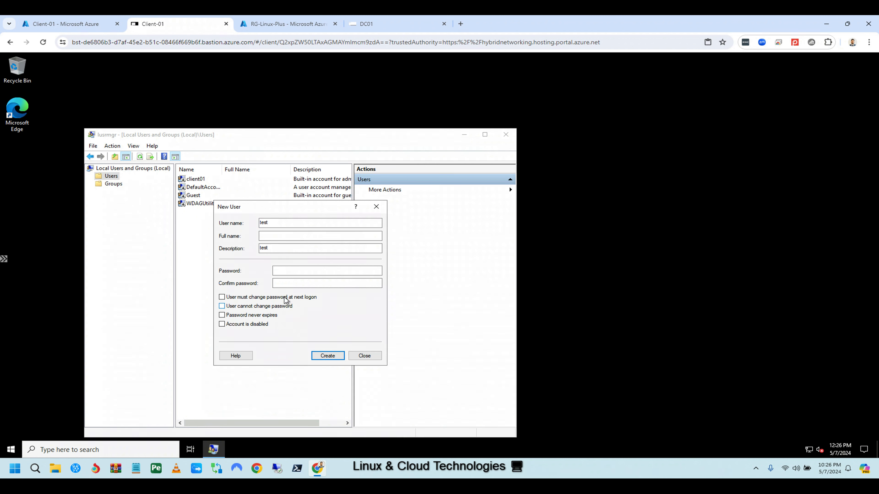
click(292, 271)
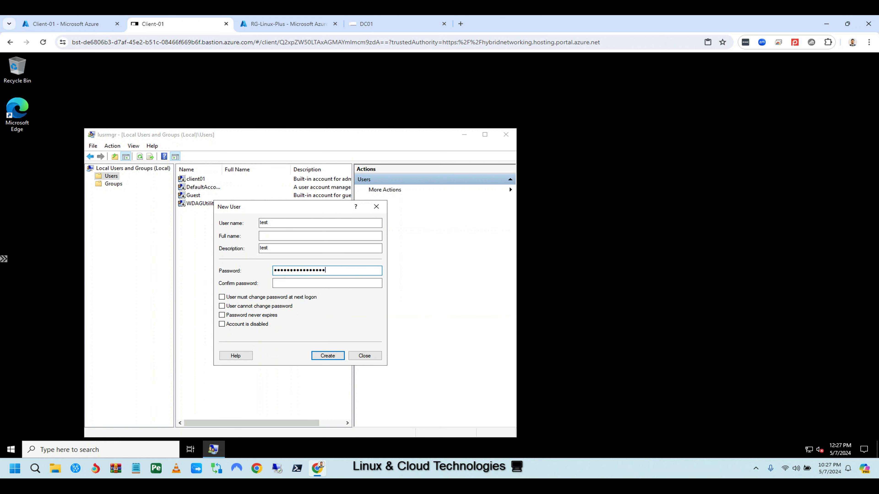
click(286, 282)
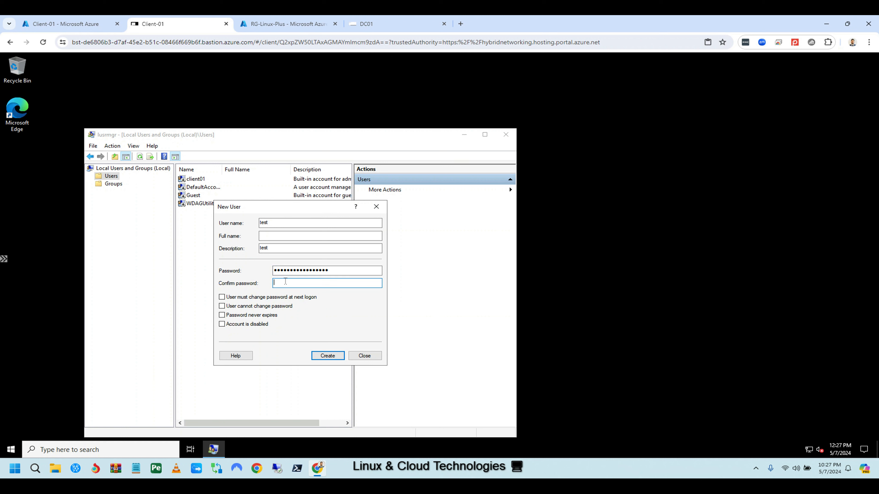
Retype the password confirmation, then close New User without creating it and return to Azure.
text(P)
key(BackSpace)
key(BackSpace)
key(BackSpace)
key(BackSpace)
key(BackSpace)
key(BackSpace)
key(BackSpace)
key(BackSpace)
key(BackSpace)
key(BackSpace)
key(BackSpace)
key(BackSpace)
key(BackSpace)
key(BackSpace)
key(BackSpace)
key(Caps_Lock)
text(•)
click(363, 356)
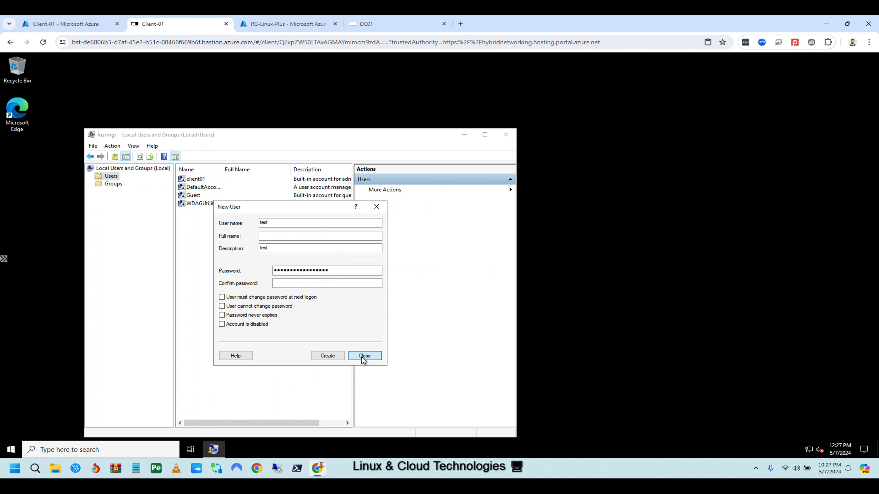
click(68, 25)
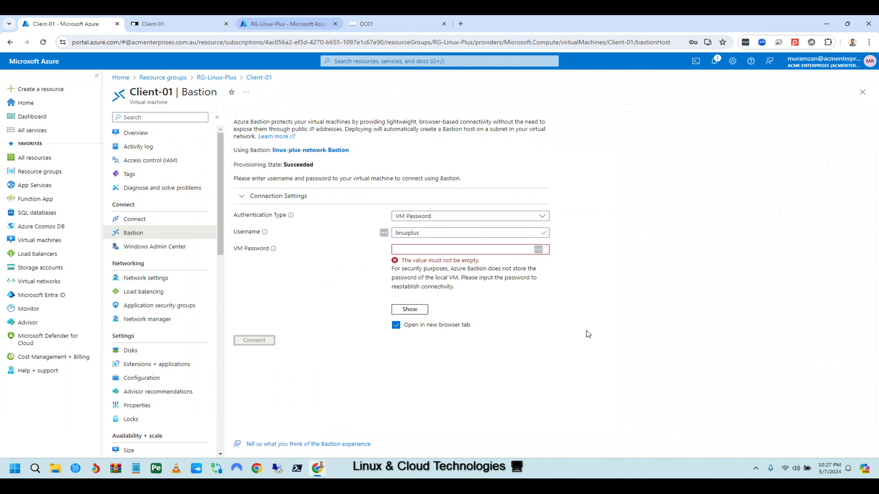
On DC01, list the domain Users container to confirm test01 exists, then bring PowerShell forward.
click(380, 25)
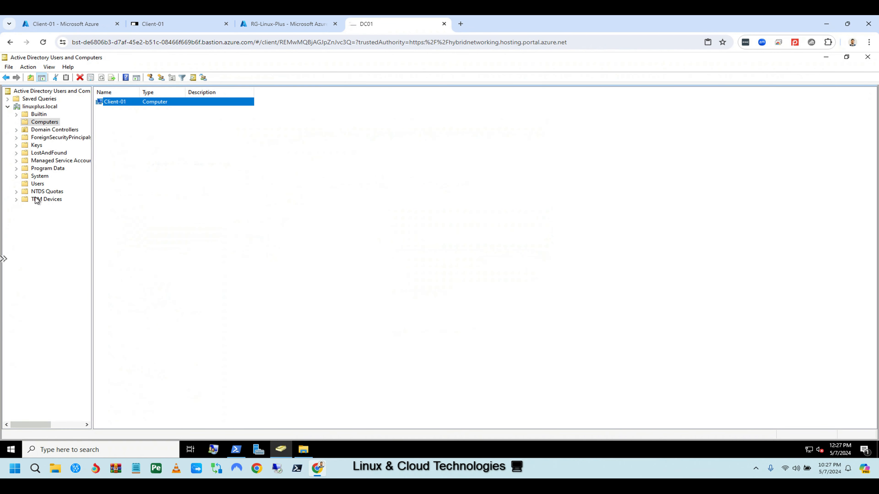
click(37, 183)
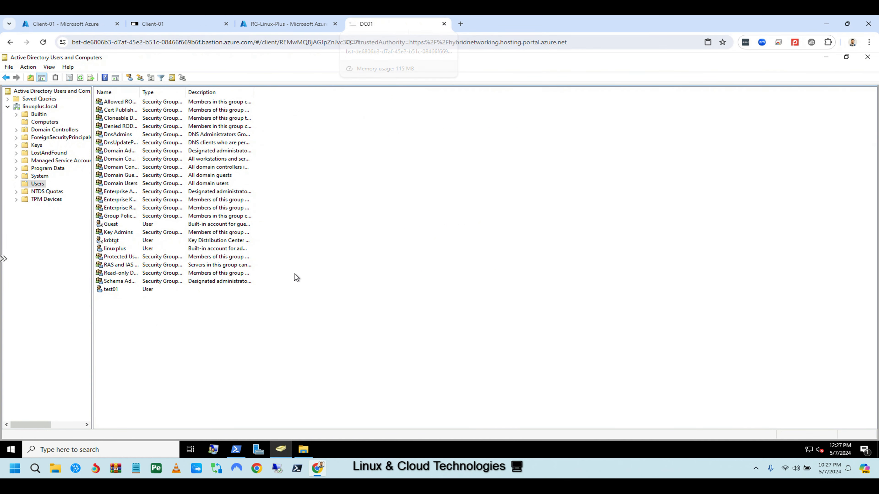
click(236, 450)
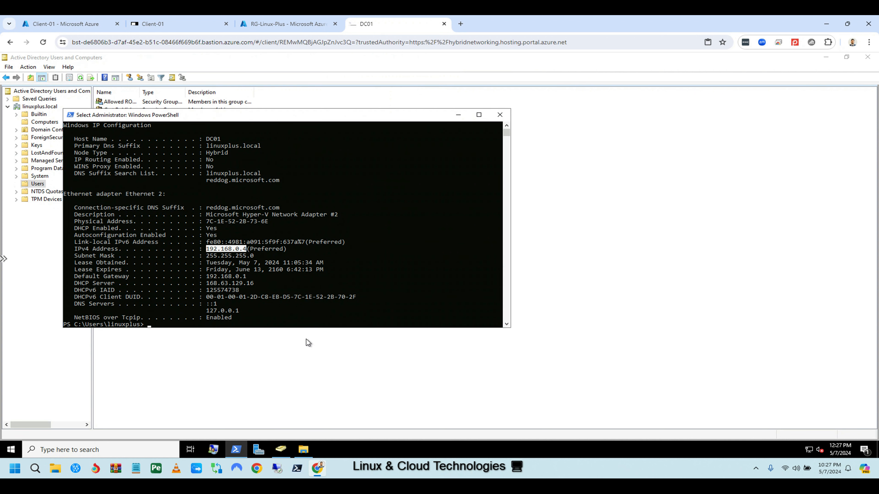
Launch Remote Desktop Connection on DC01 with mstsc, then run ipconfig /all in Client-01's PowerShell.
text(mstsc)
key(Return)
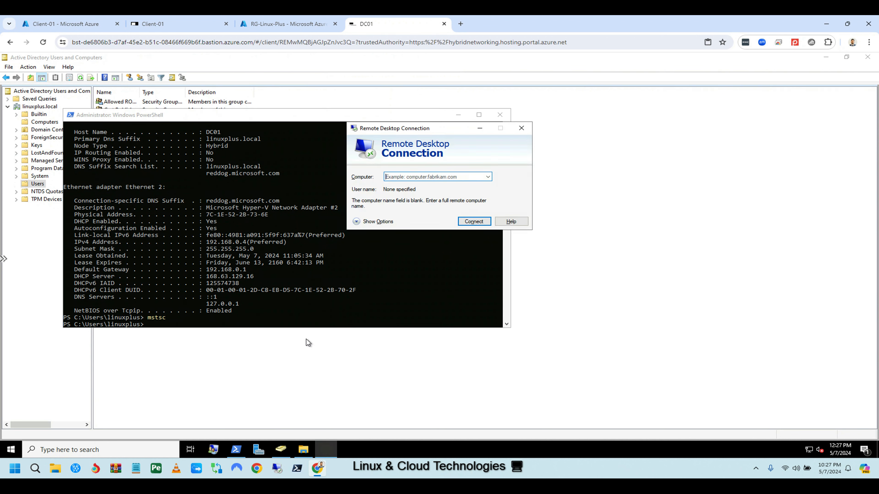
click(173, 24)
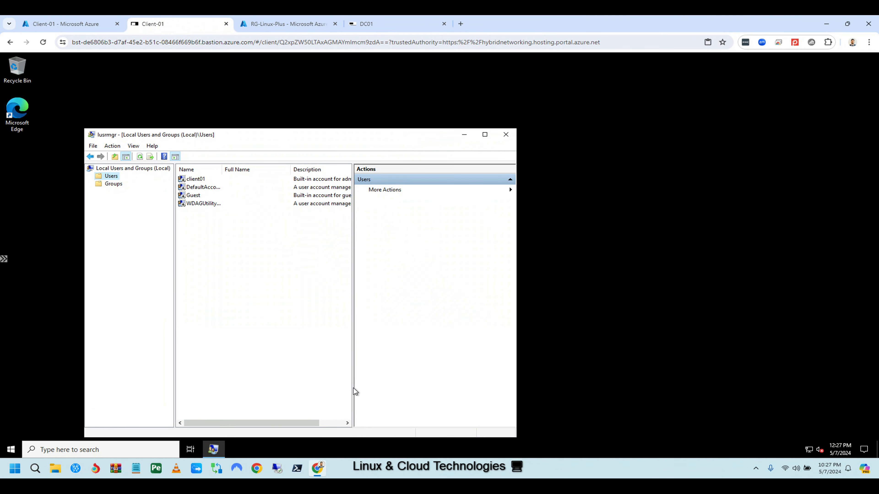
click(116, 450)
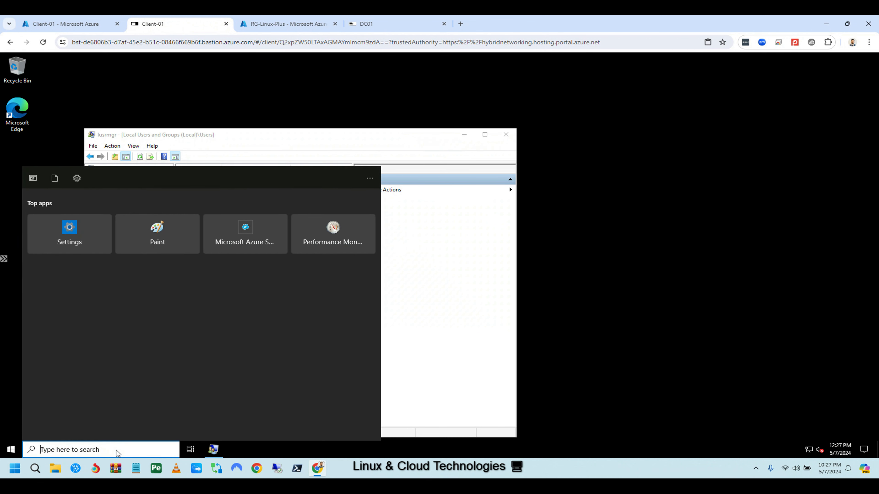
text(powershell)
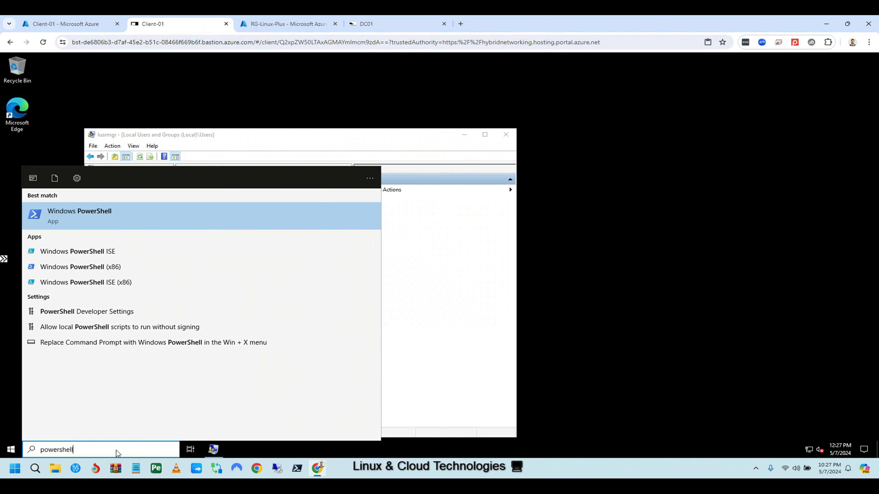
click(108, 215)
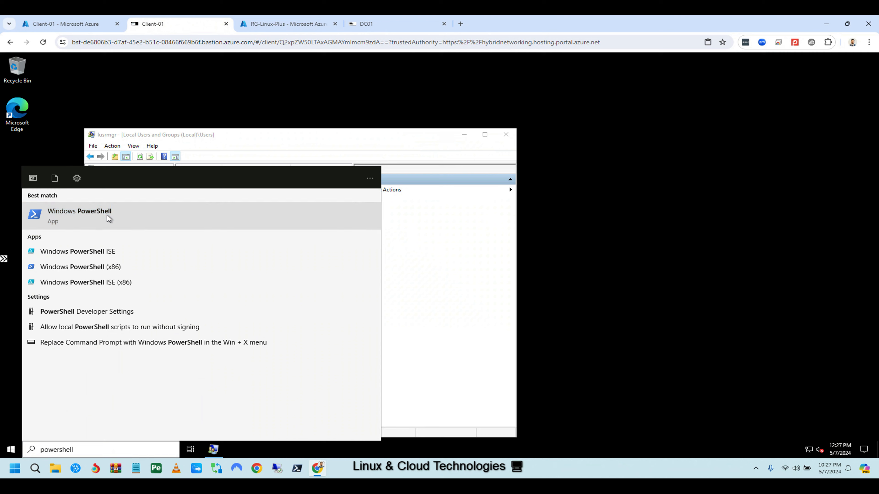
text(ipconfig /all)
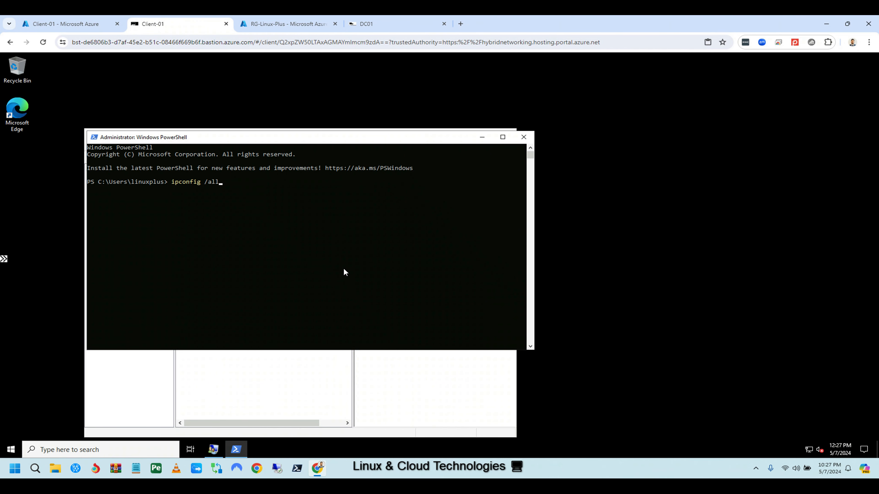
key(Return)
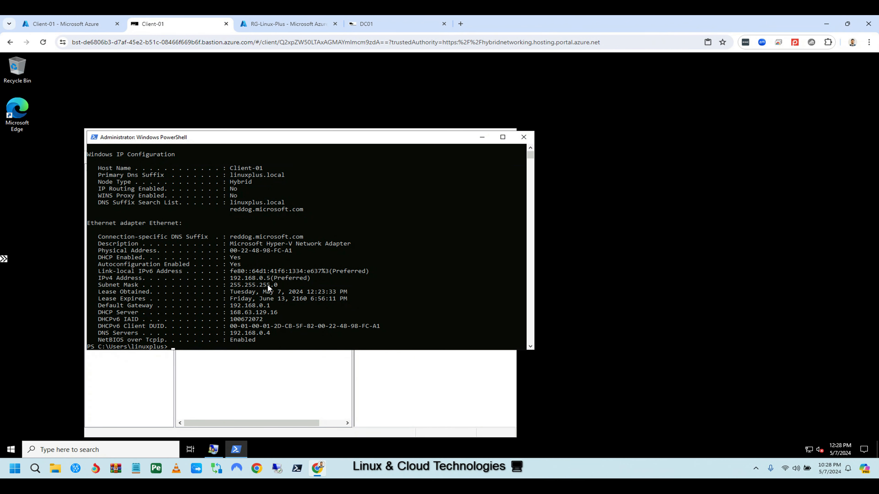
On DC01, enter 192.168.0.5 in Remote Desktop Connection and start connecting.
click(365, 24)
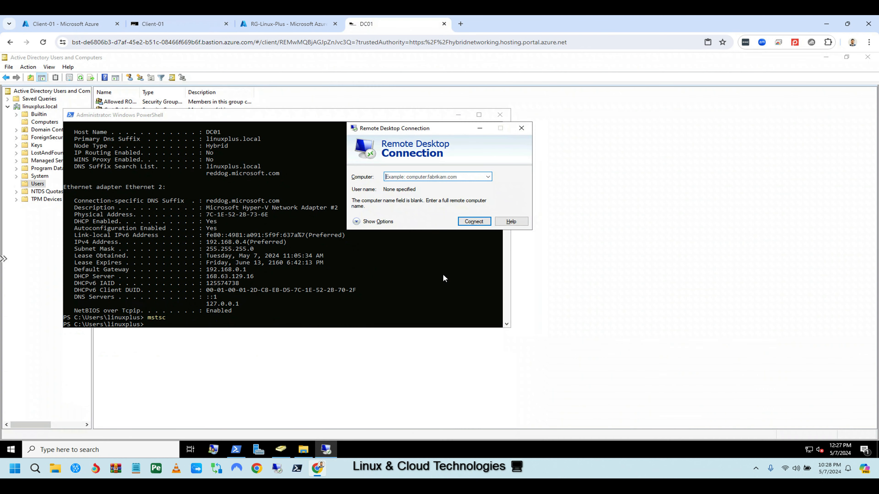
text(192.168.0.5)
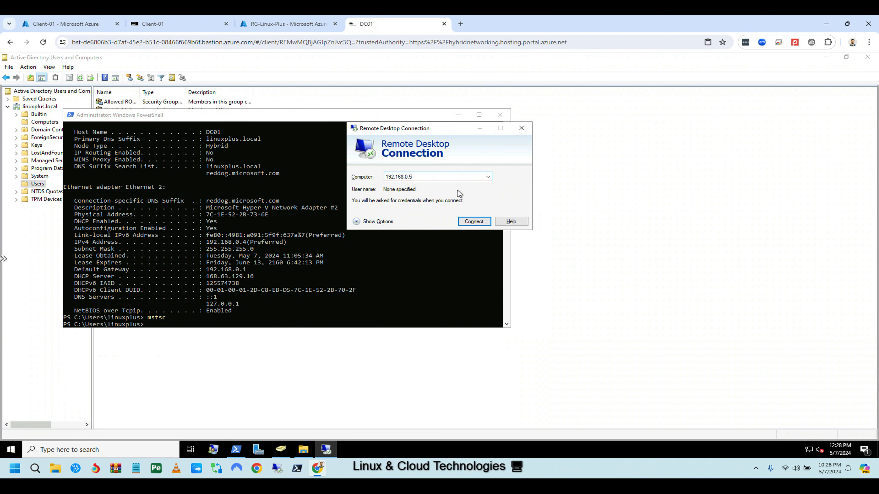
click(482, 219)
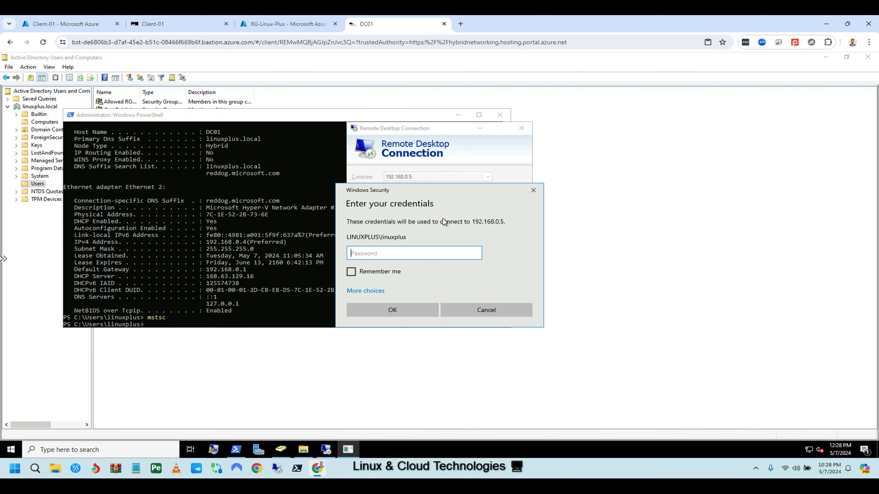
Sign in as test01 with its password and accept the certificate; dismiss the not-authorized denial.
click(379, 294)
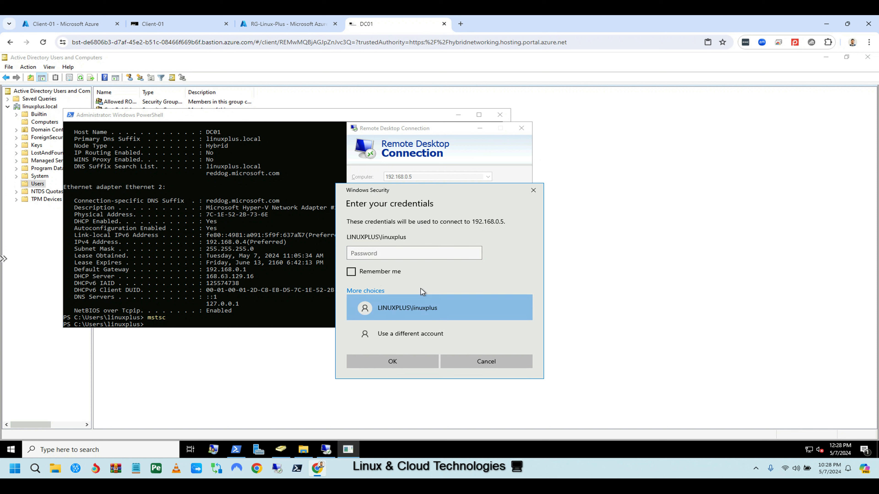
click(412, 332)
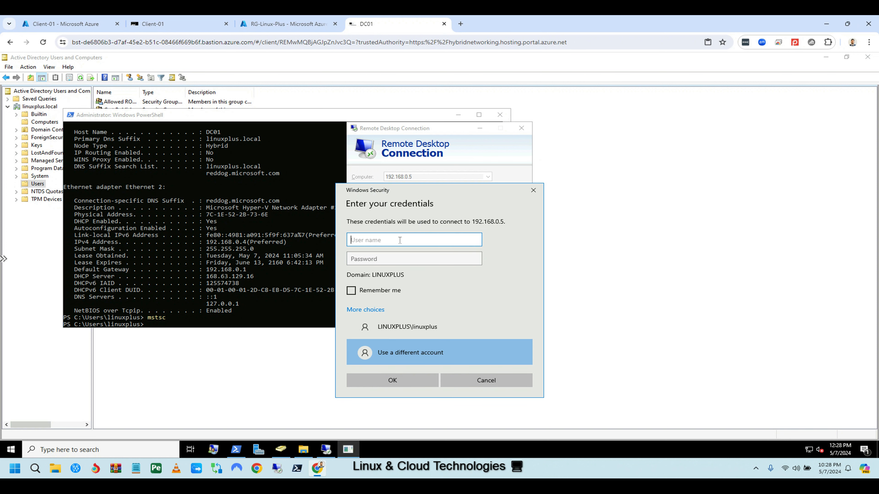
text(test01)
click(381, 260)
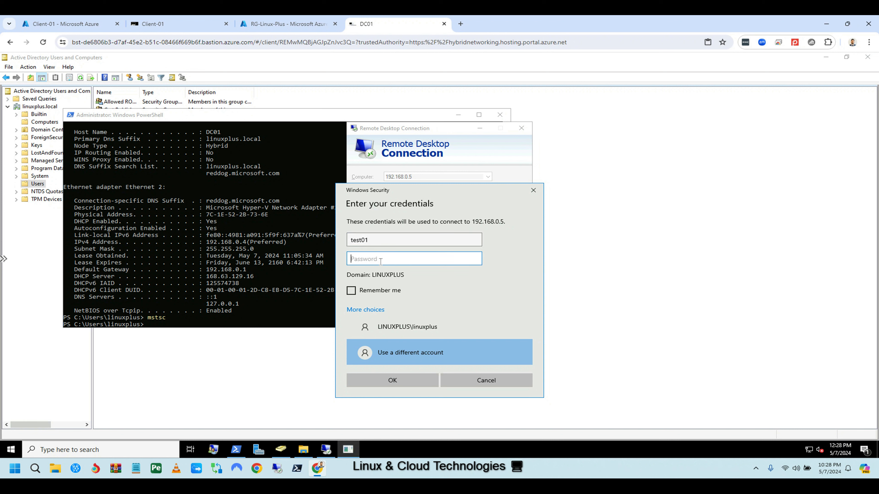
text(P•••••••••••••)
click(396, 378)
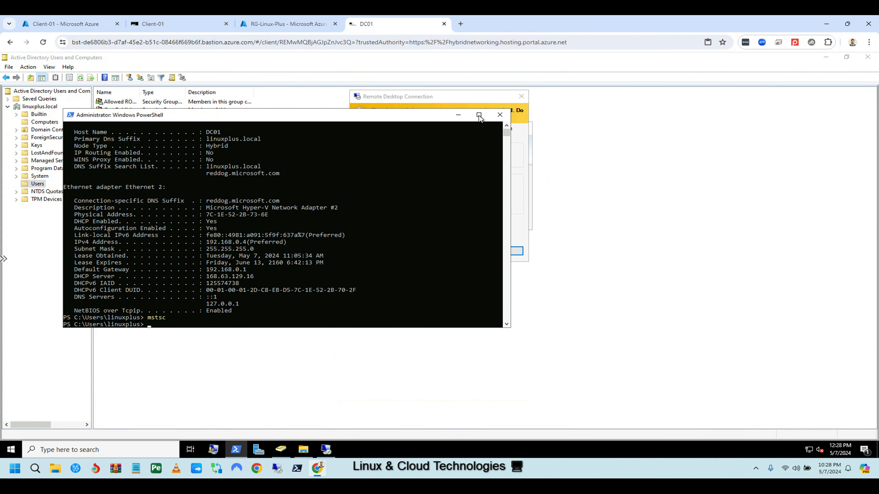
click(441, 98)
click(467, 252)
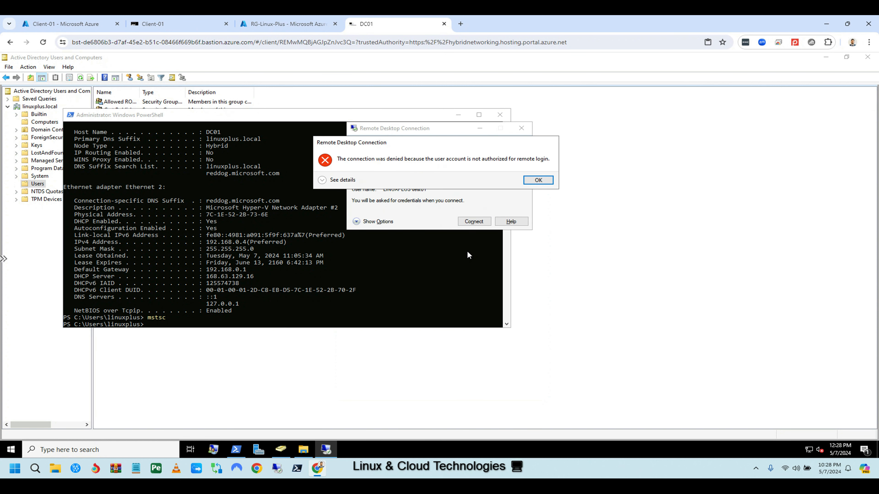
click(538, 180)
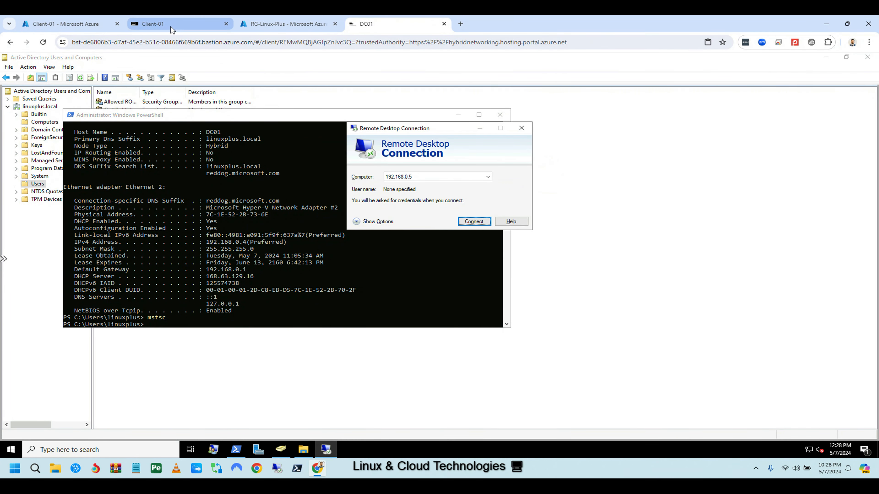
On Client-01, clear PowerShell and the local users console out of the way.
click(171, 28)
click(477, 138)
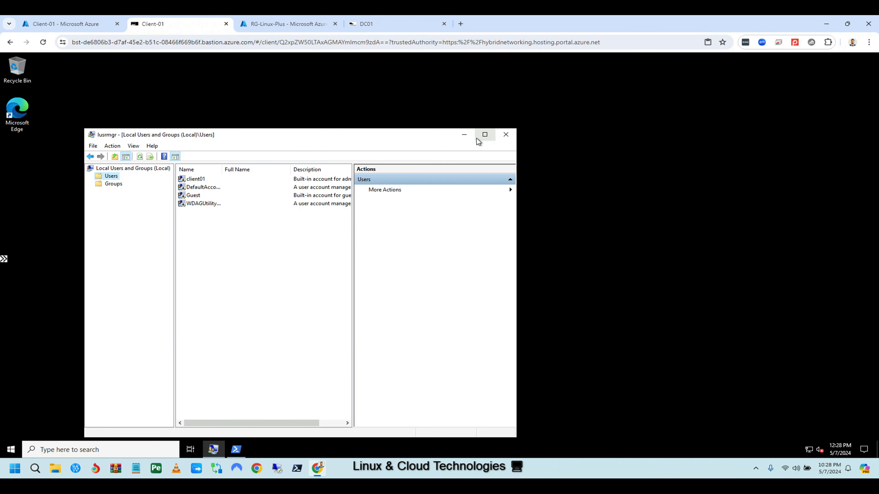
right_click(110, 178)
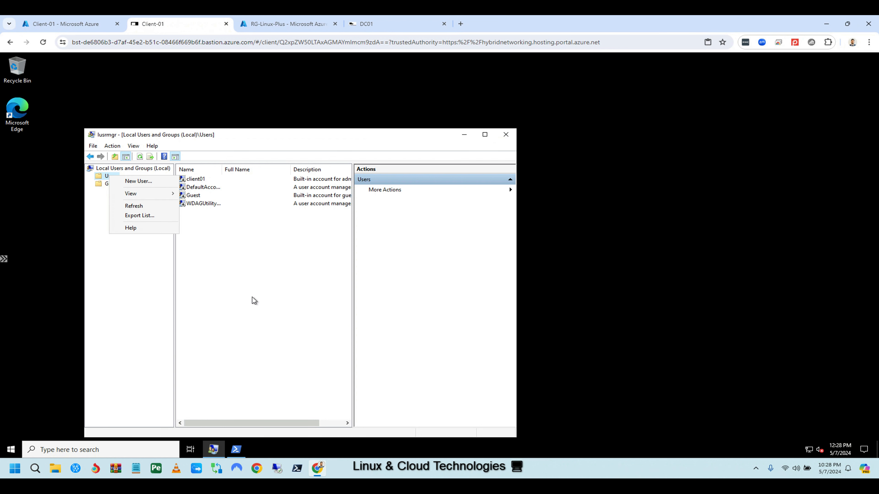
click(238, 312)
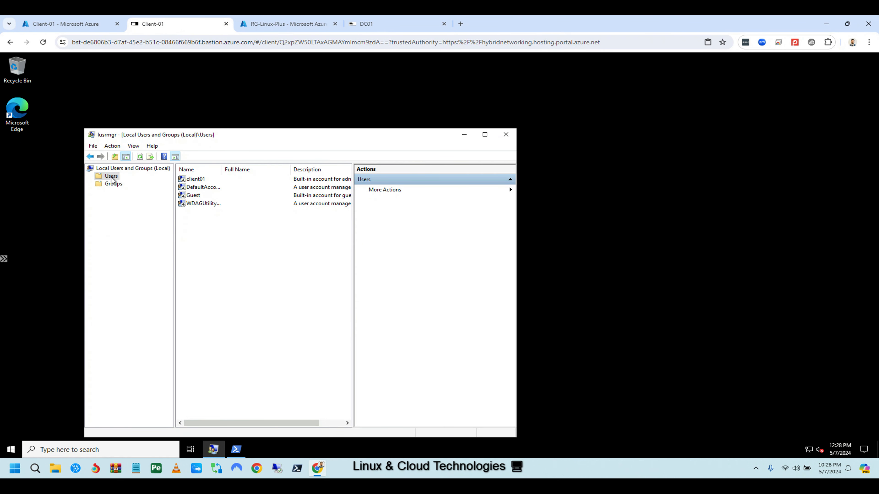
right_click(111, 177)
click(210, 215)
click(465, 136)
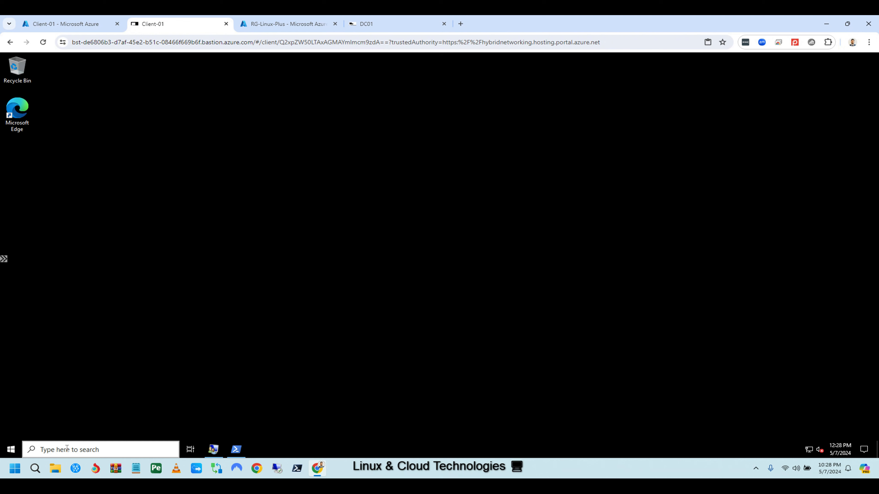
Open This PC's system properties from File Explorer and go to Advanced system settings.
click(14, 452)
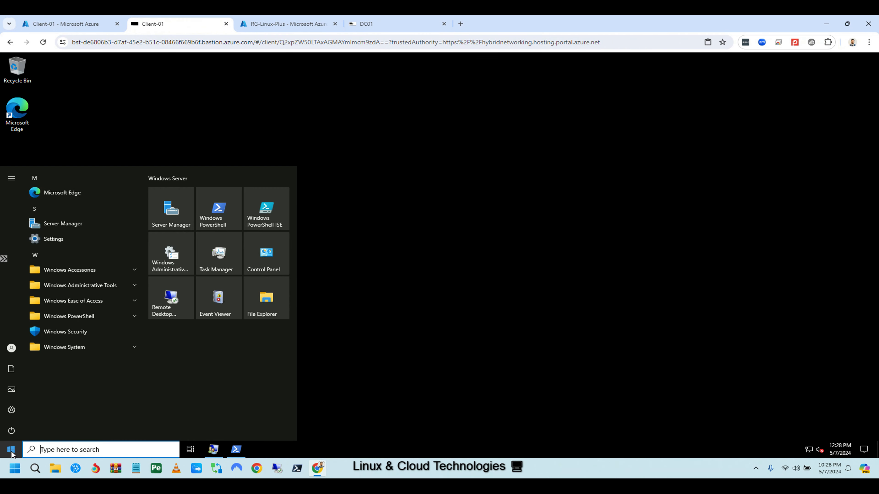
click(266, 305)
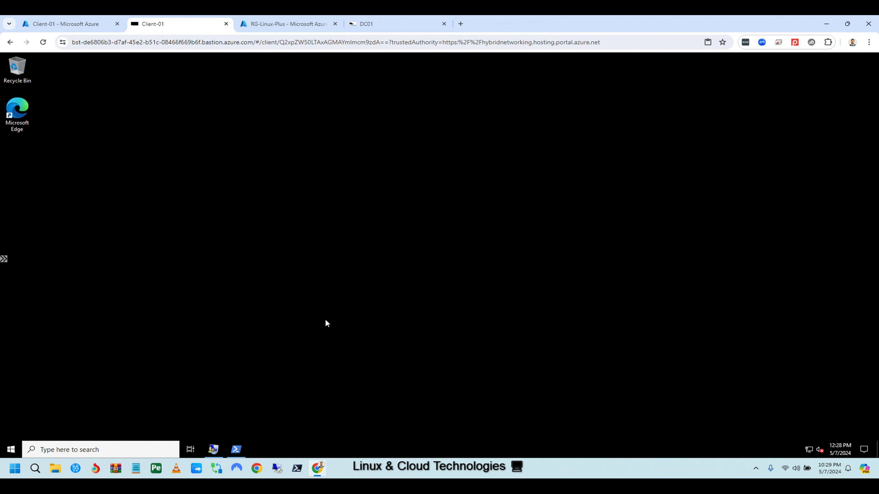
click(218, 231)
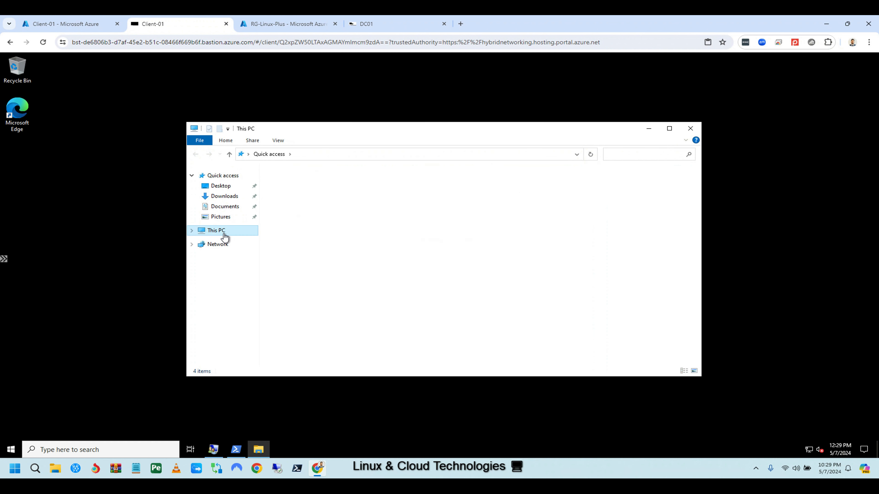
right_click(386, 300)
click(419, 383)
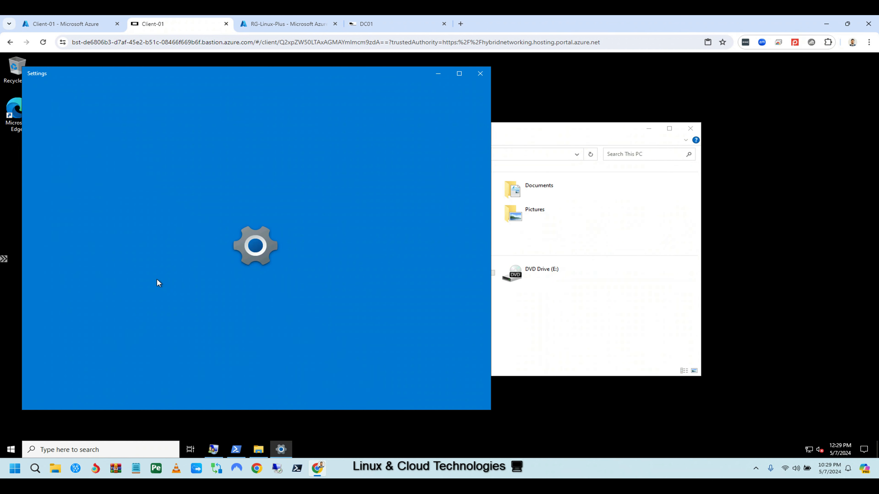
scroll(222, 319, down, 5)
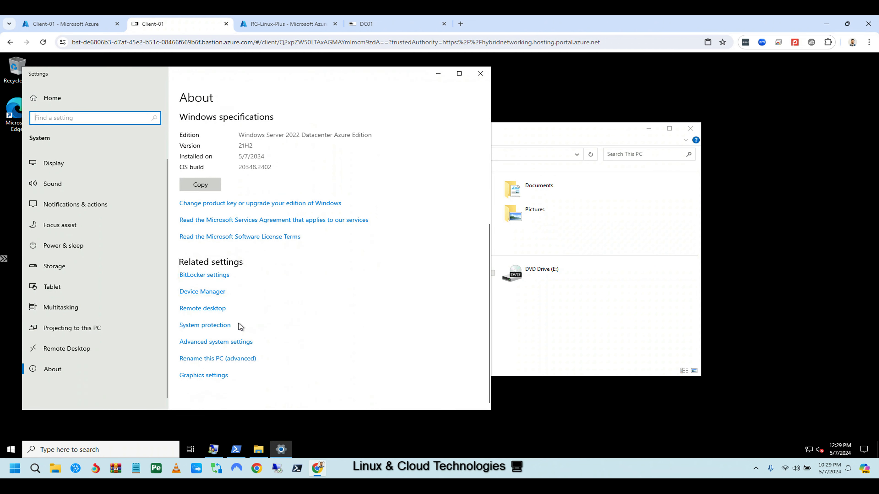
click(214, 342)
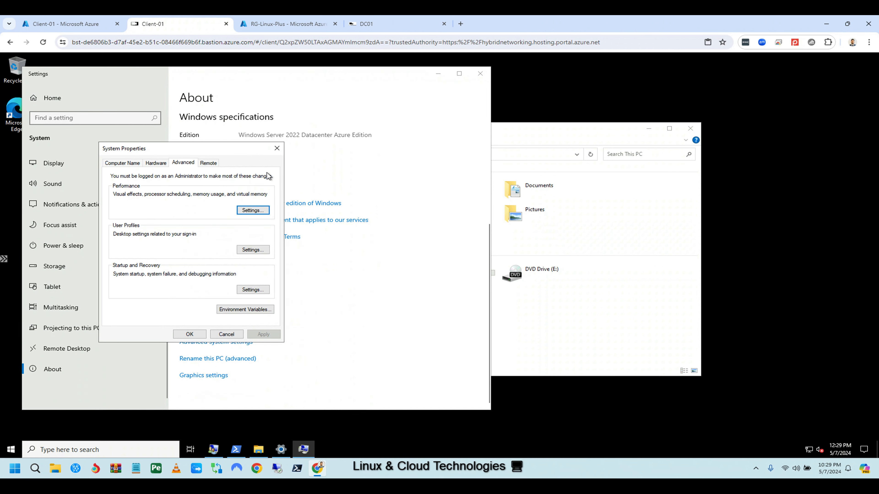
Add LINUXPLUS\test01 to Remote Desktop users on the Remote tab and apply System Properties.
click(208, 166)
click(250, 309)
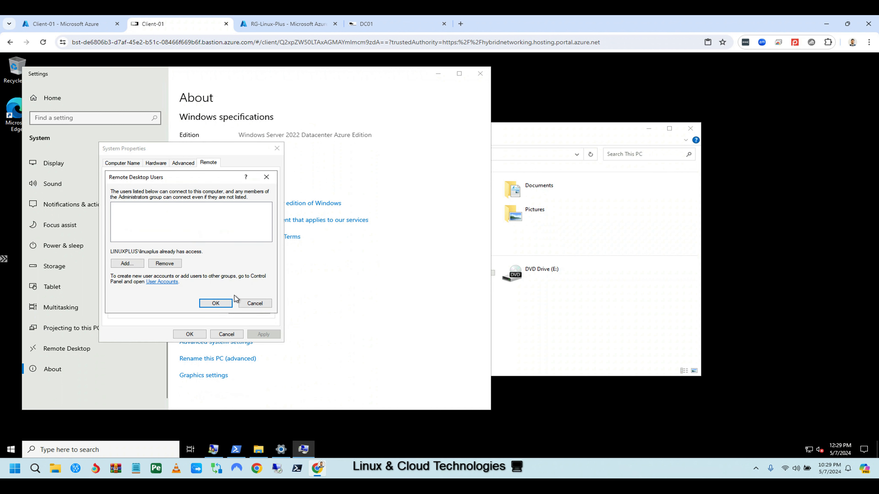
click(135, 263)
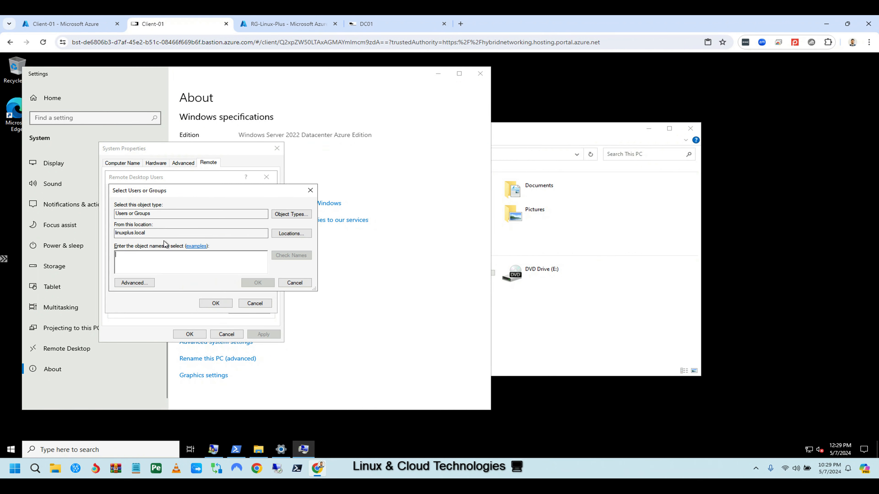
text(test01)
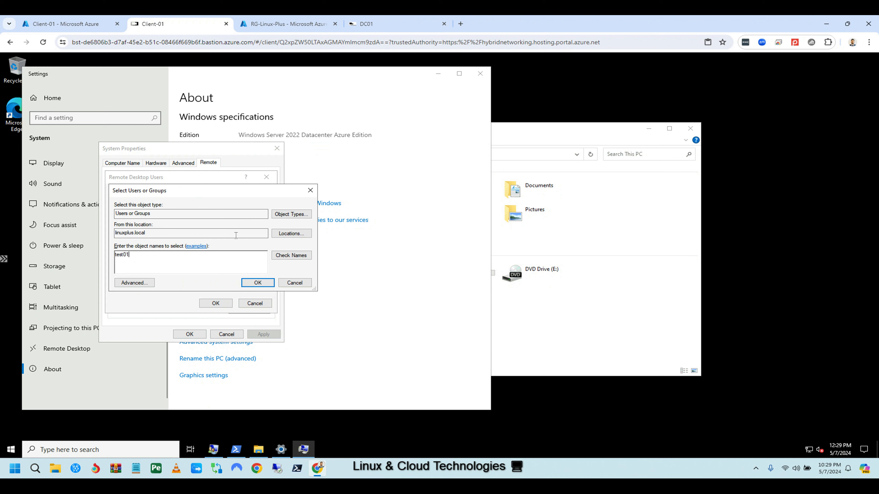
click(291, 255)
click(265, 285)
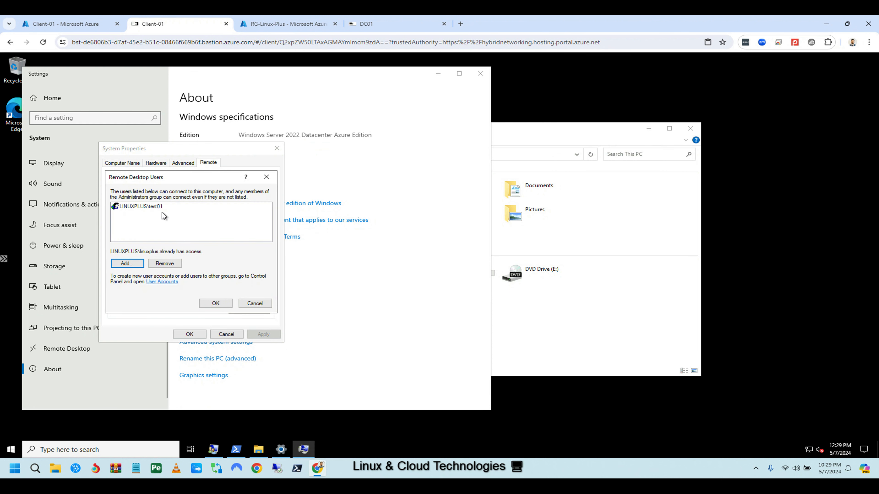
click(216, 304)
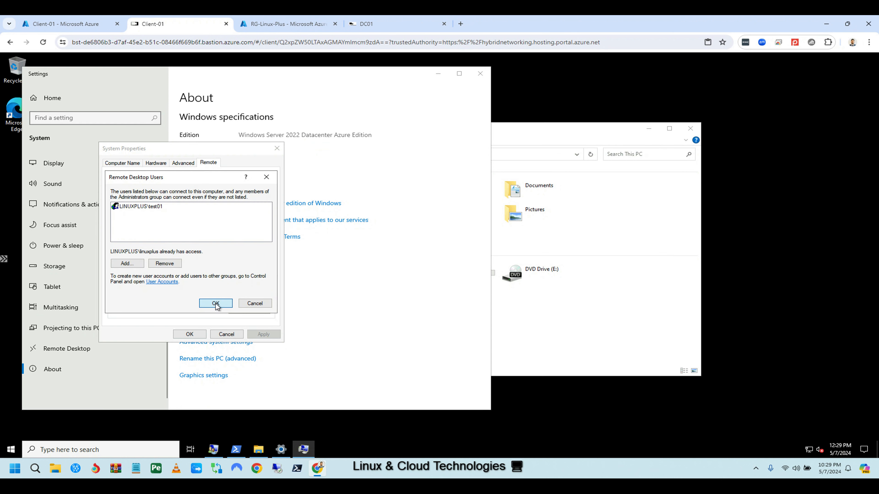
click(192, 335)
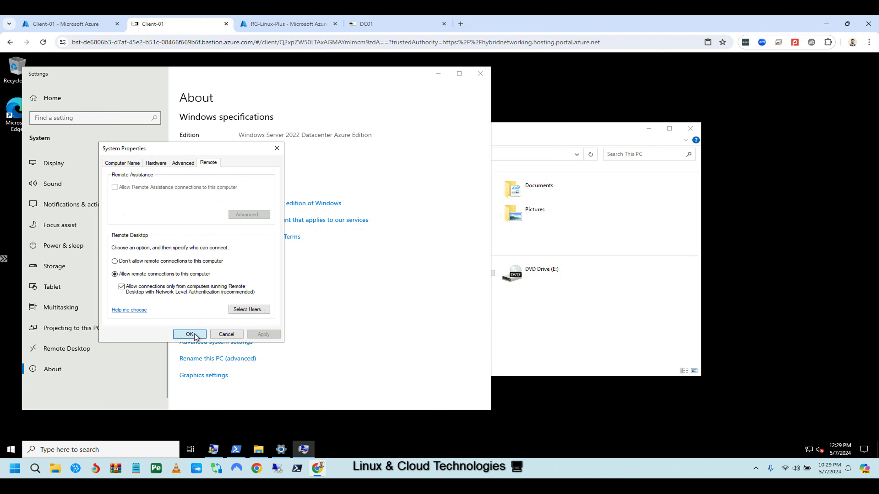
Minimize Settings on Client-01 and start connecting from DC01 to 192.168.0.5.
click(438, 75)
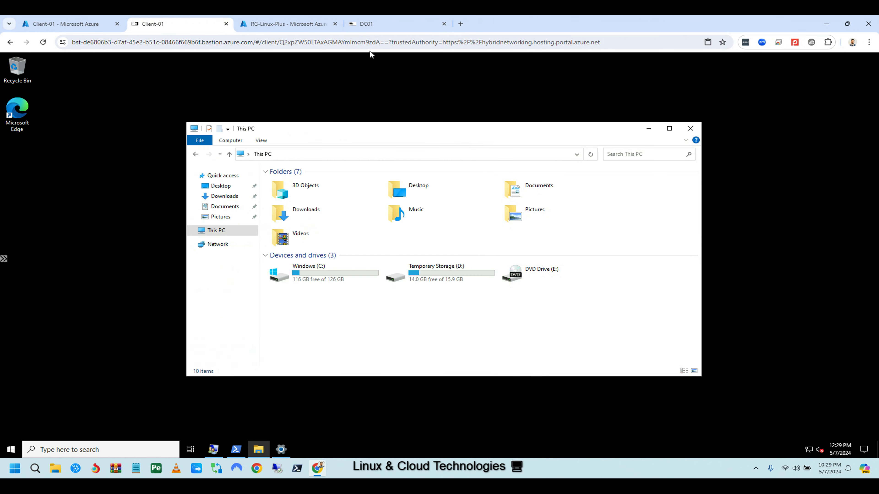
click(367, 23)
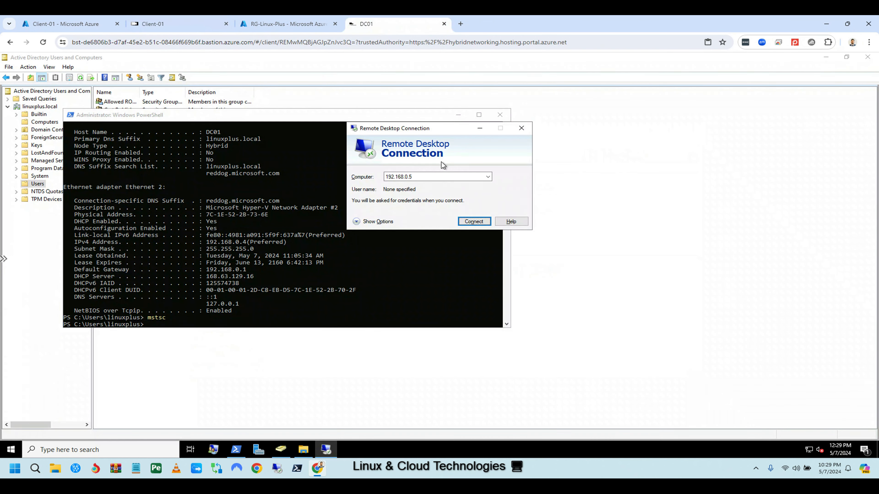
click(474, 222)
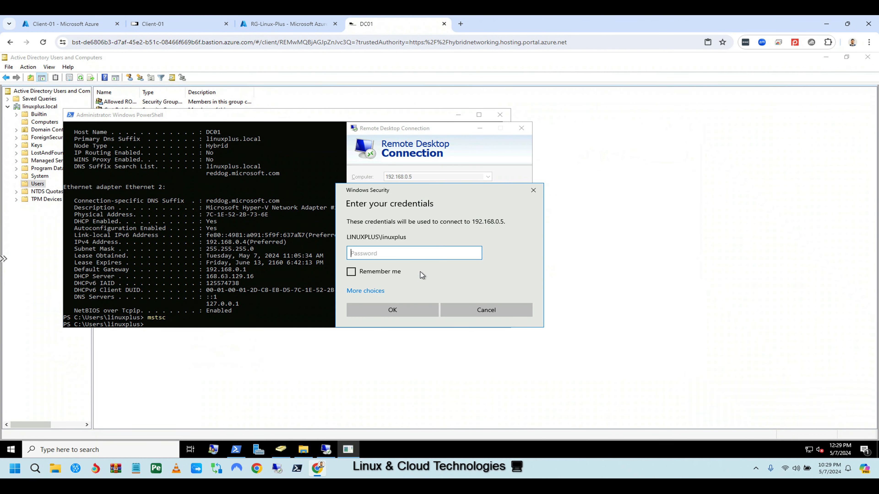
Sign in as test01 with its password and accept the certificate to open the session.
click(376, 291)
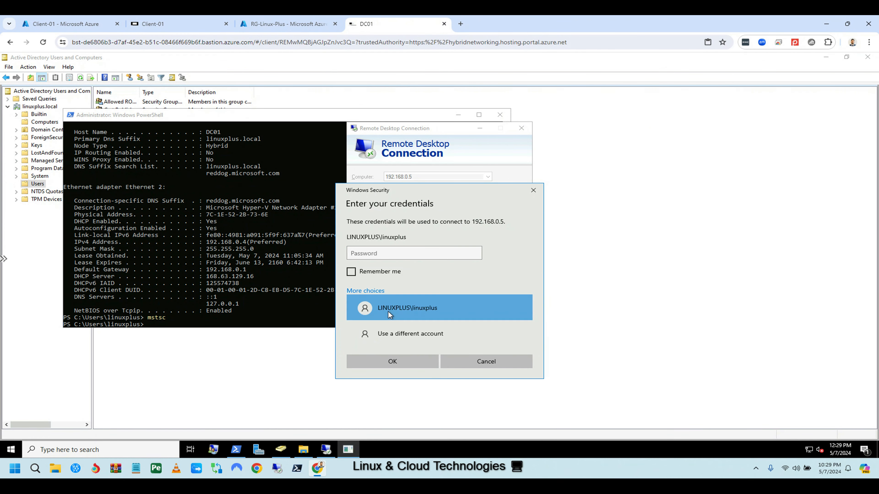
click(399, 331)
text(te)
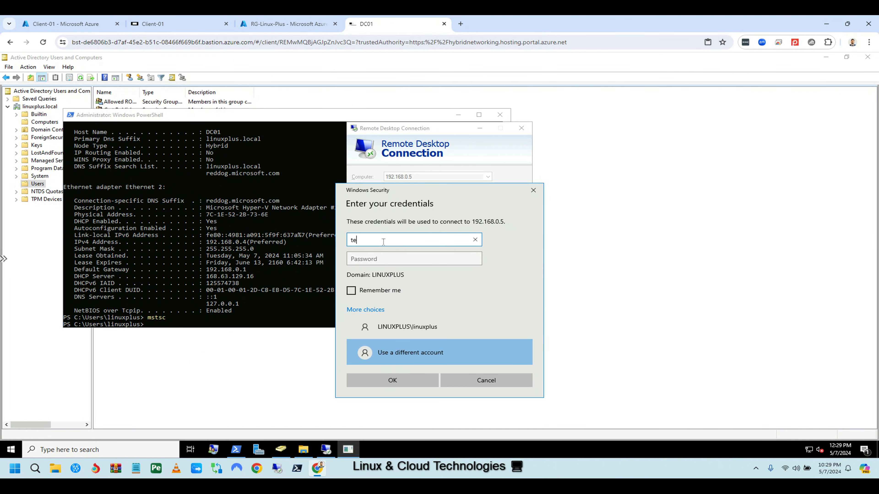
text(st01)
click(377, 260)
text(•••••)
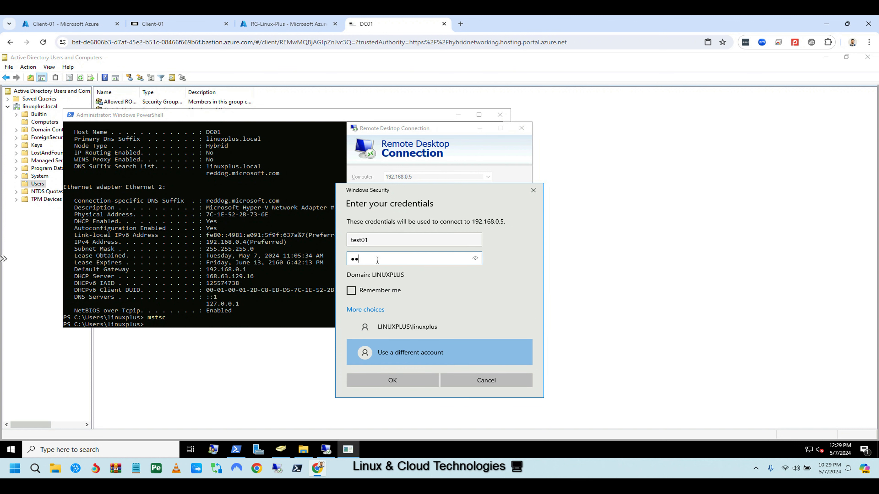
text(••••••••••)
click(398, 380)
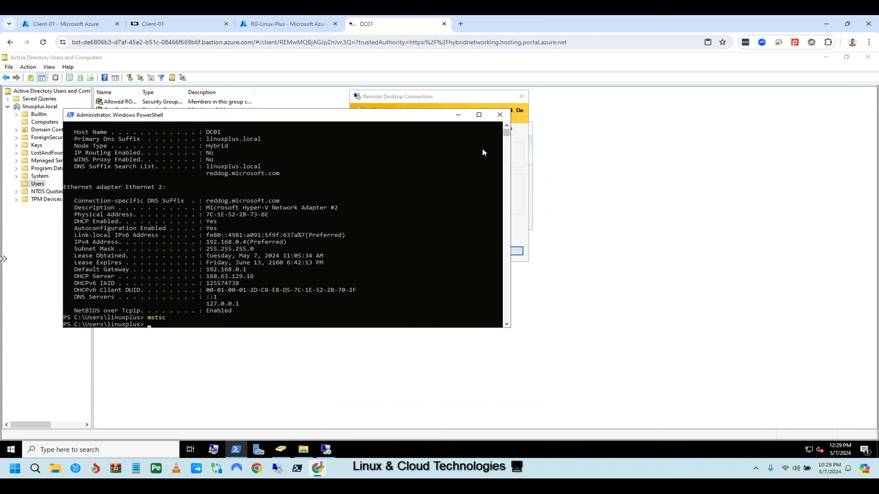
click(440, 99)
click(468, 250)
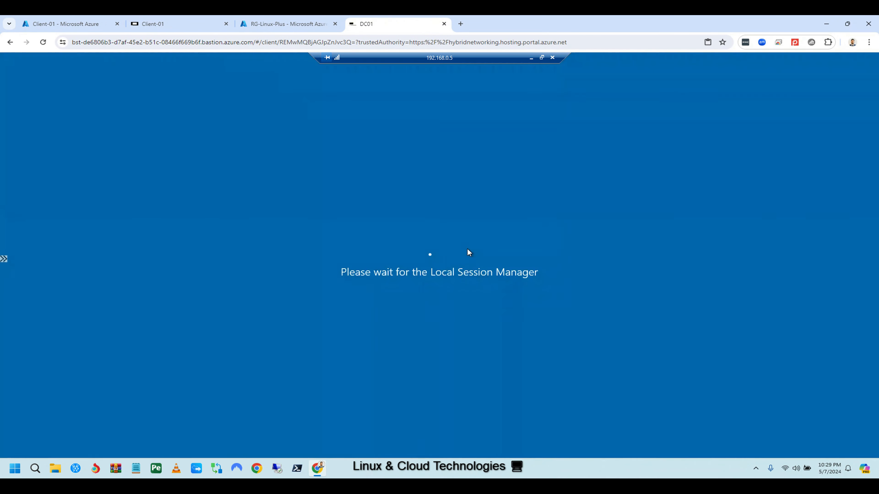
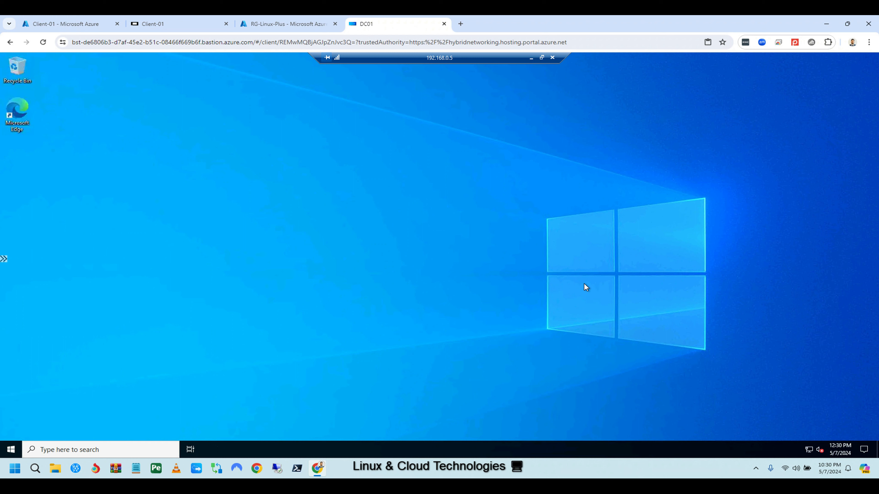
Search for lusrmgr.msc on the remote machine and launch Local Users and Groups.
click(15, 451)
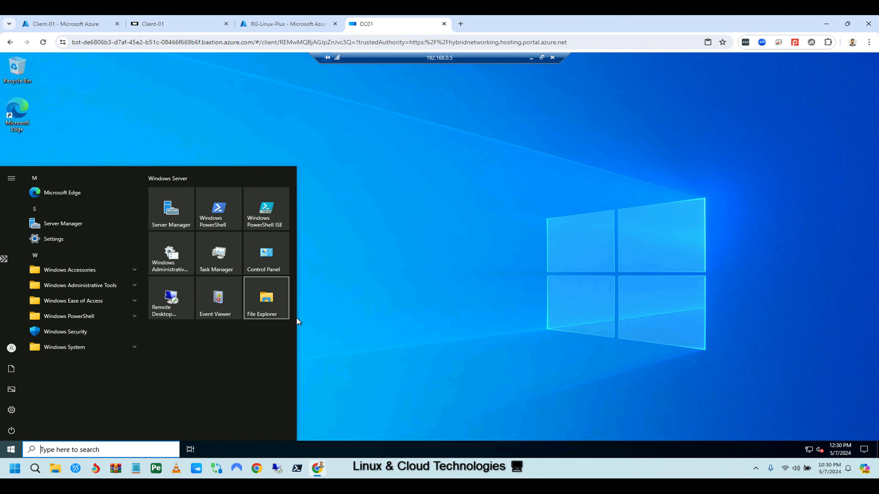
click(345, 342)
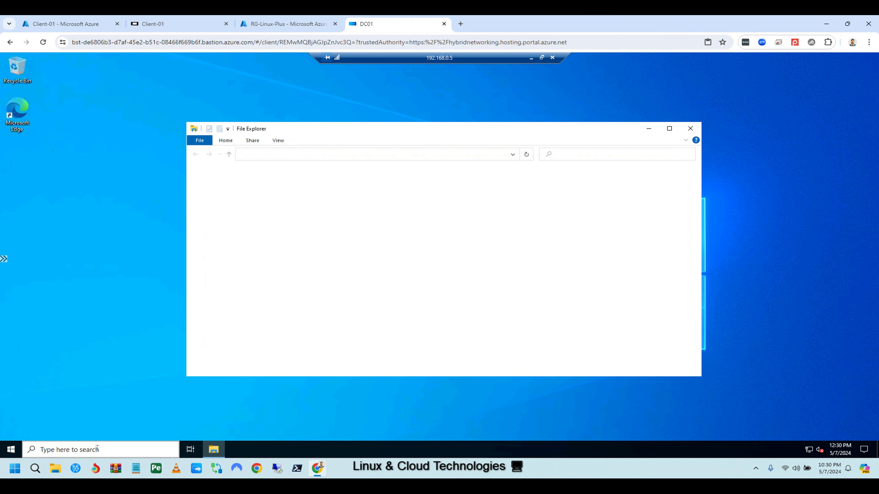
click(81, 449)
text(lusrm)
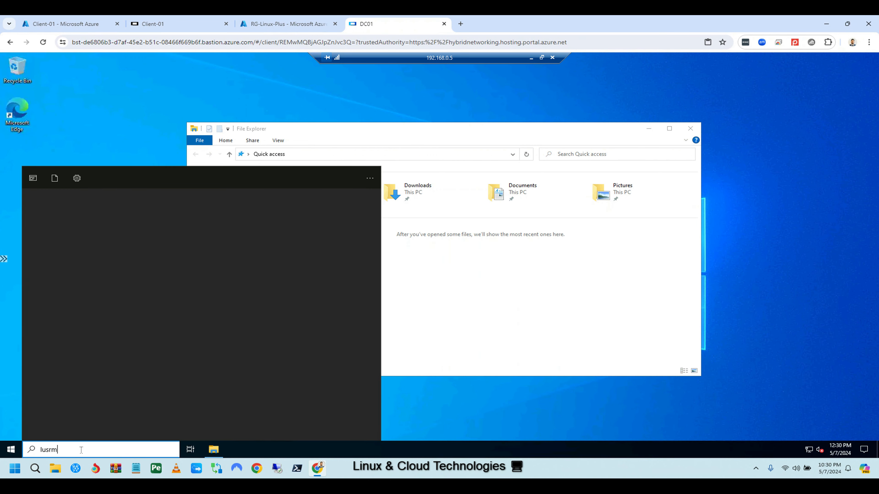
text(gr.msc)
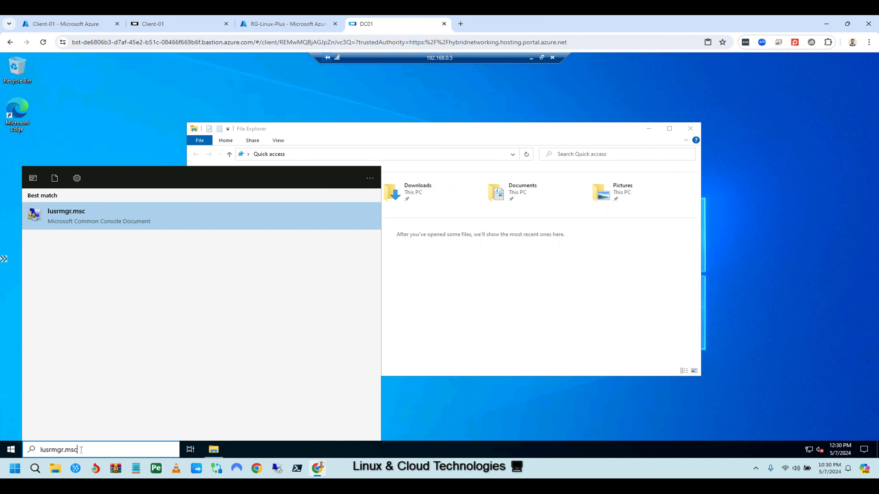
click(94, 219)
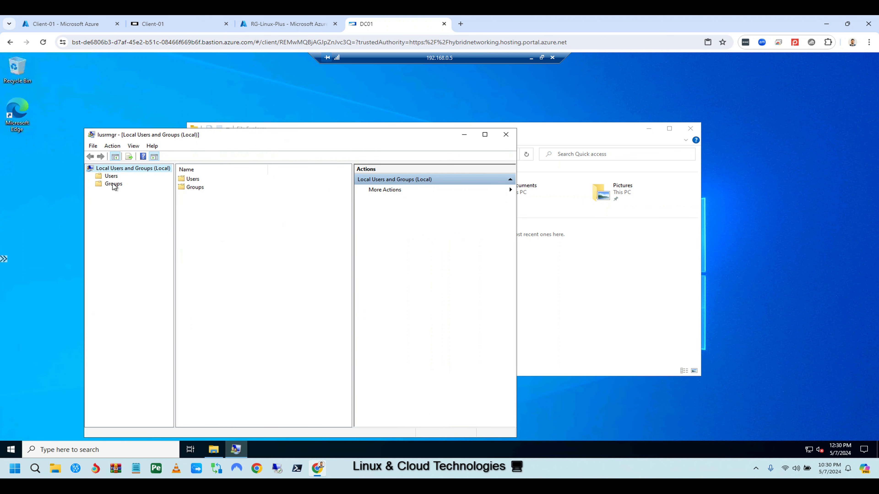
Check the Remote Desktop Users group's members without adding anyone, then close its properties.
click(115, 184)
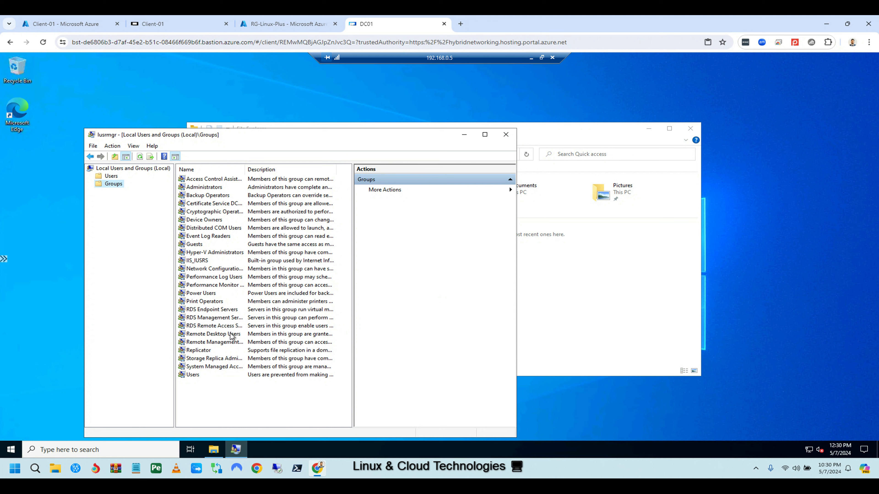
double_click(208, 334)
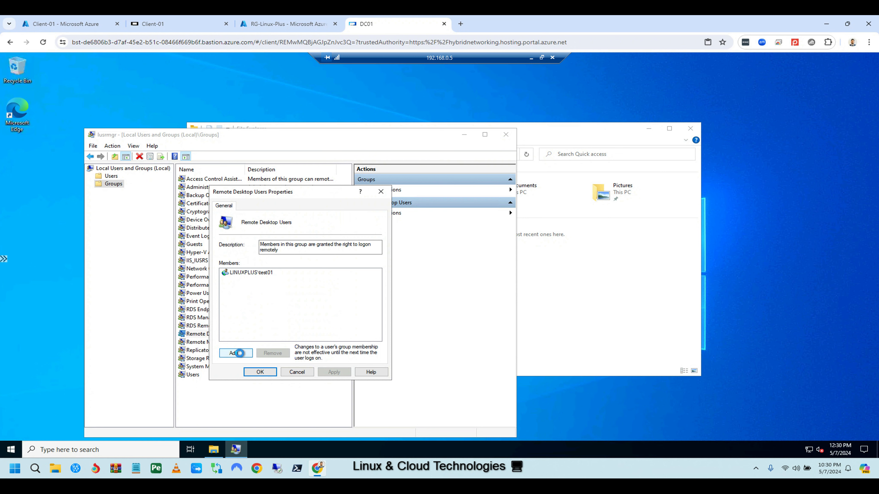
click(240, 354)
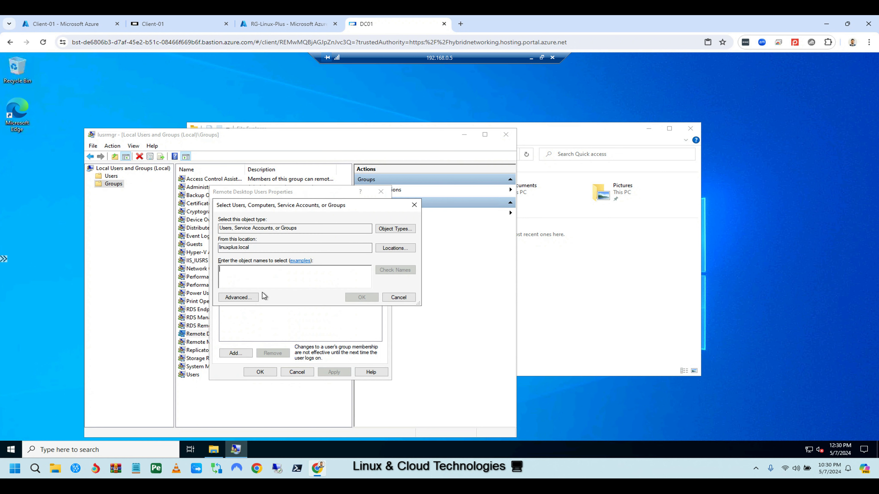
click(415, 205)
click(381, 191)
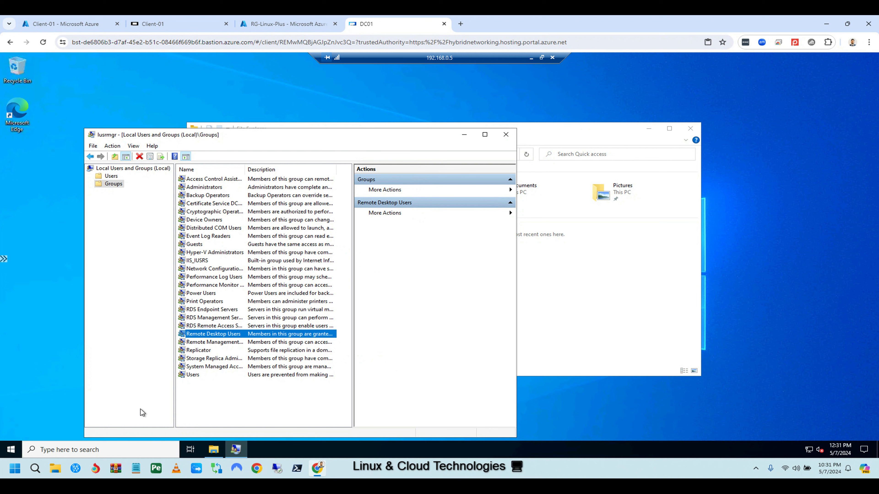
click(93, 449)
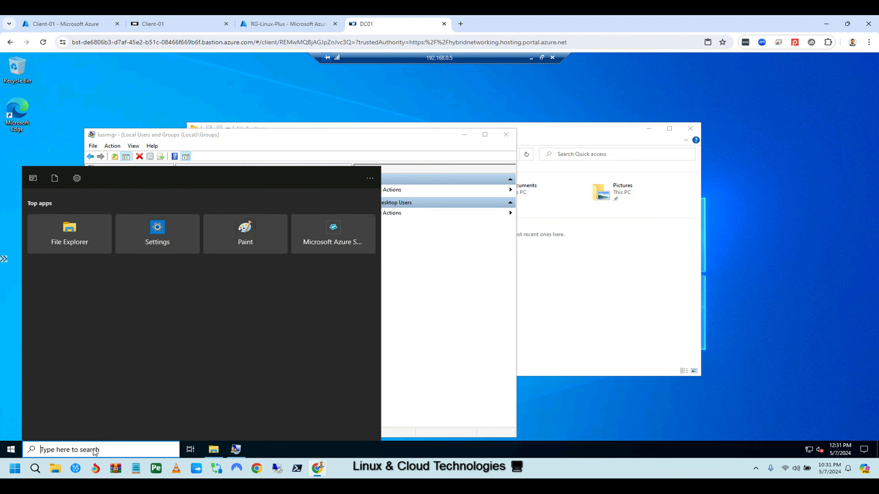
right_click(70, 234)
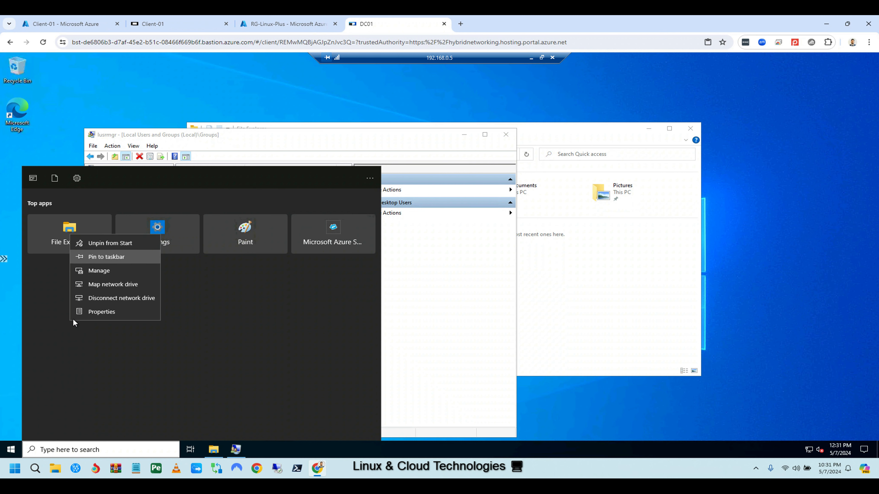
click(11, 450)
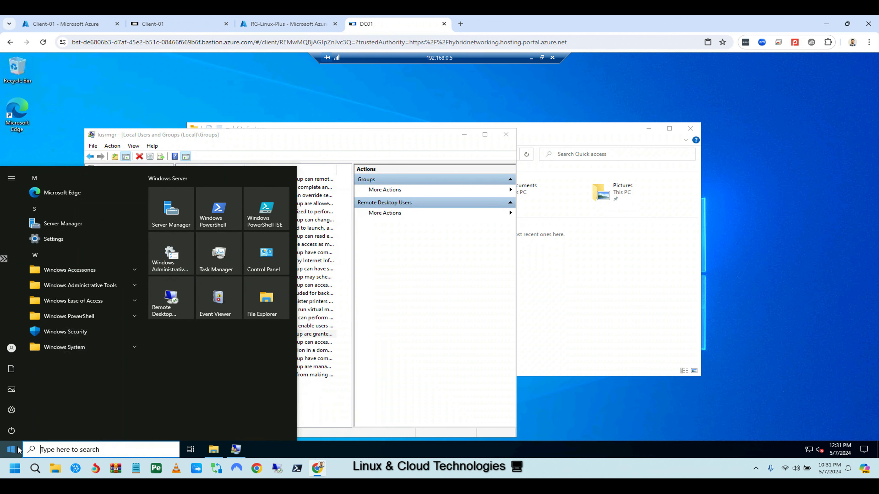
right_click(62, 224)
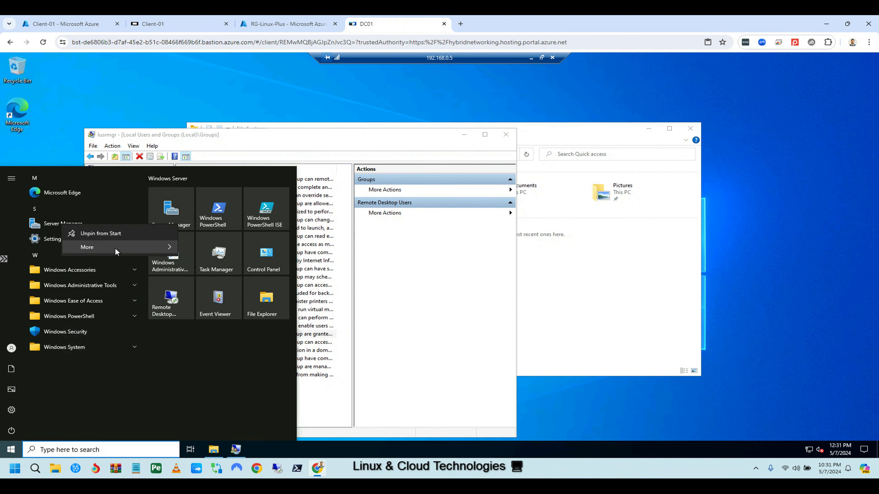
mouse_move(119, 251)
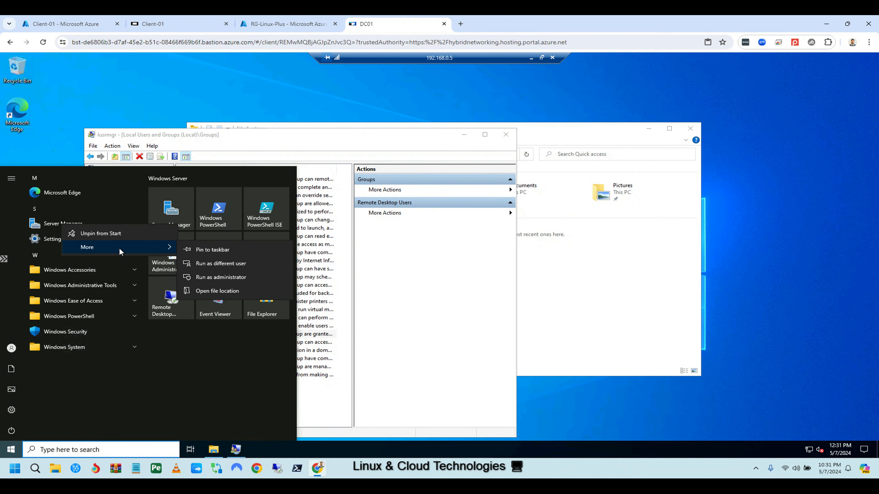
click(220, 276)
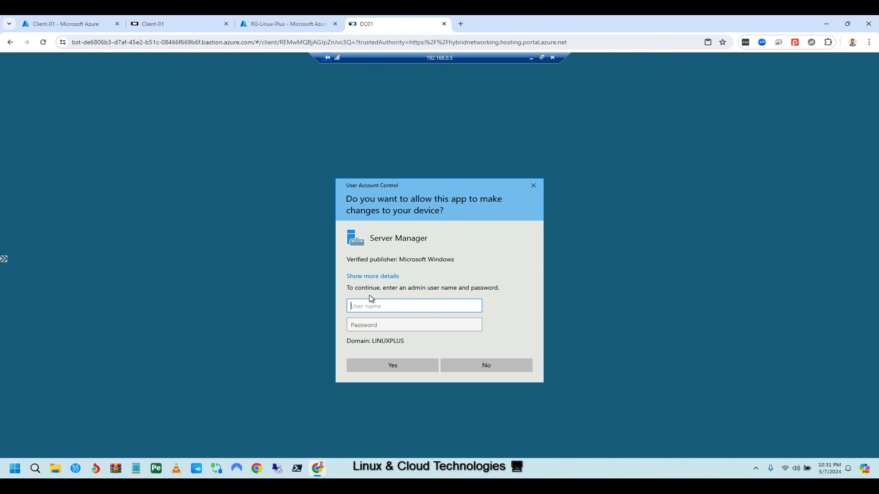
text(test01)
click(380, 322)
text(Passwo•••••••)
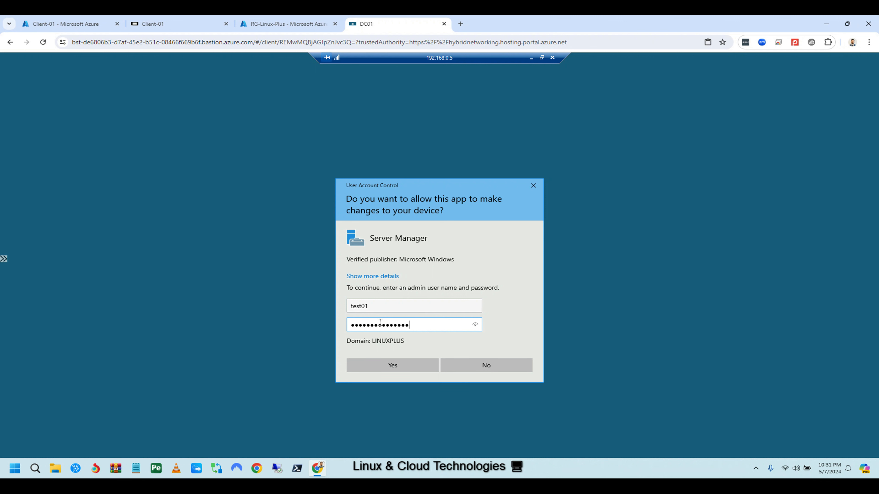
text(•)
click(398, 368)
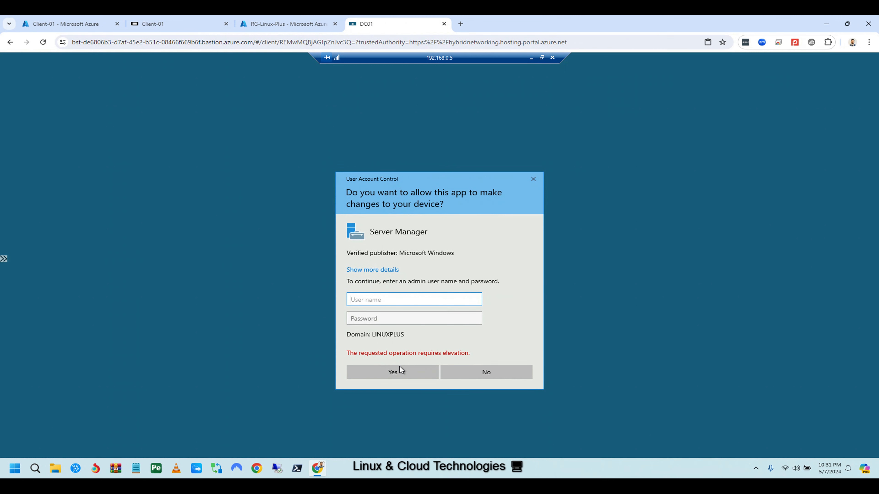
click(533, 181)
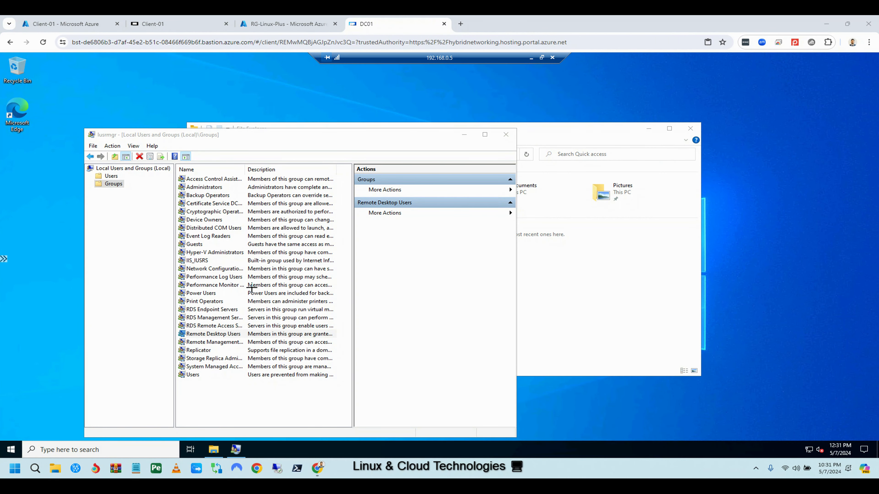
Add the domain test account ('tes', resolved) as a member of the Administrators group.
drag(206, 191, 338, 193)
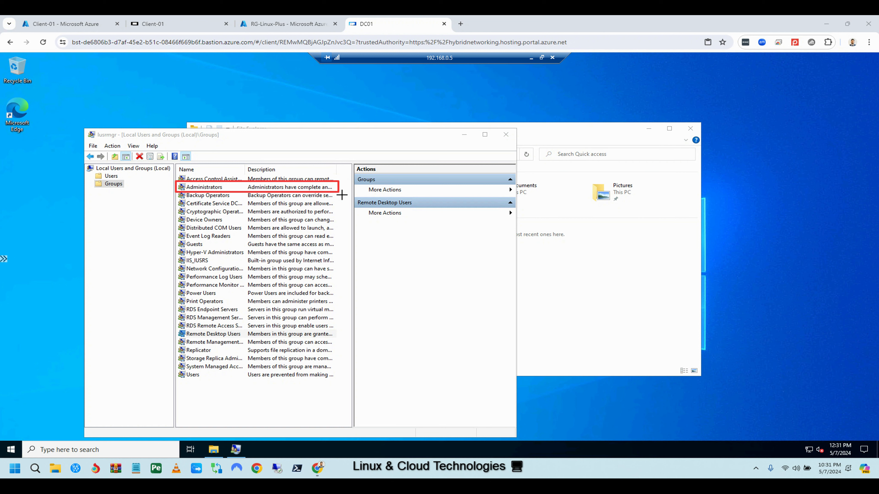
key(Escape)
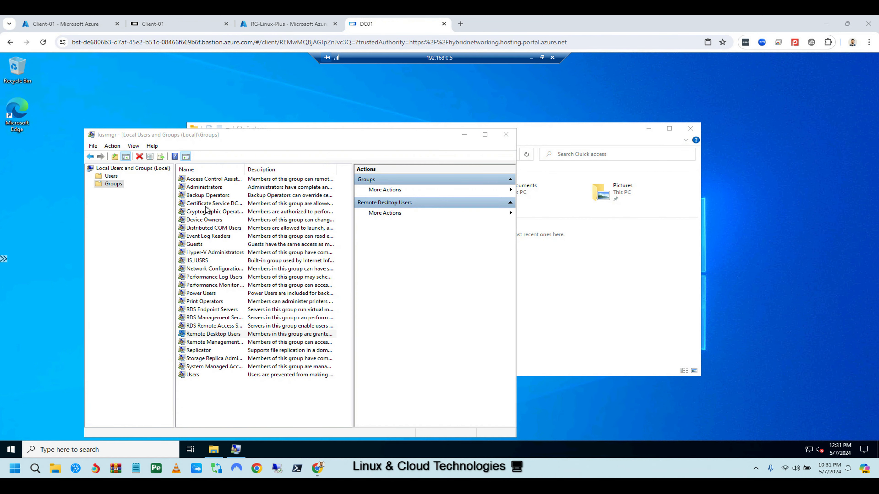
double_click(204, 187)
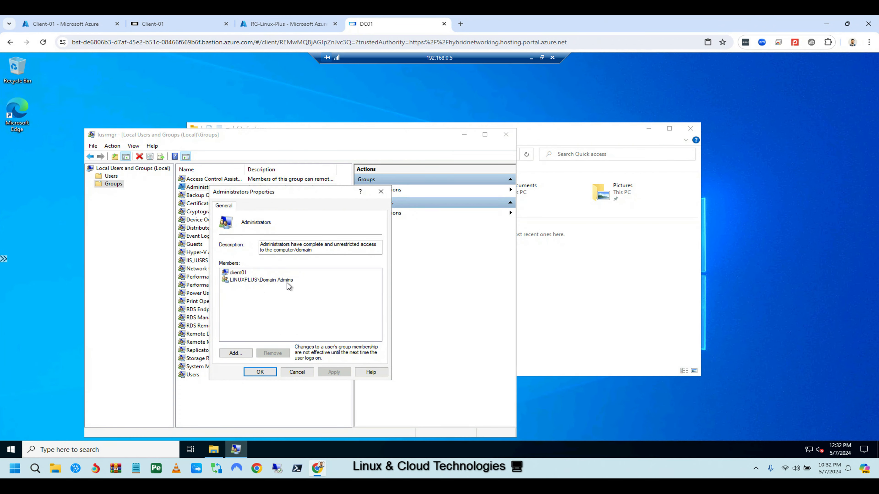
click(235, 353)
text(test01)
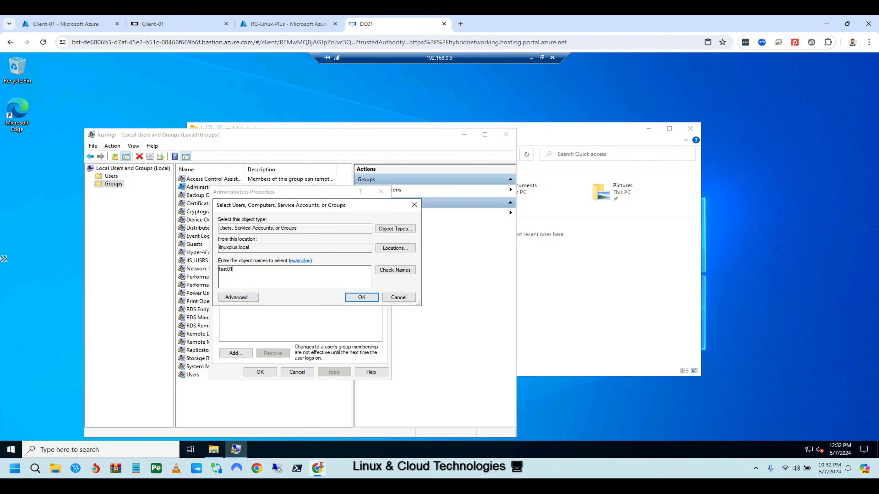
click(395, 270)
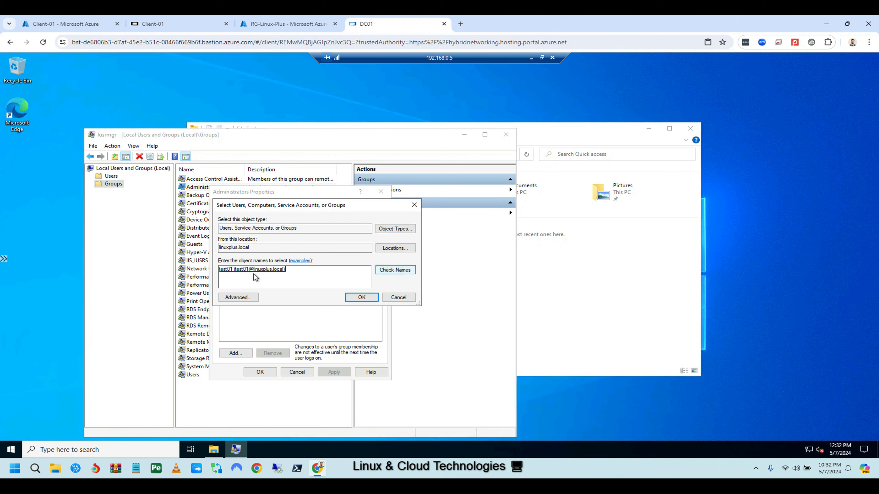
click(366, 298)
Try saving the Administrators membership, dismiss the 'Access is denied' error, and close the console.
click(335, 371)
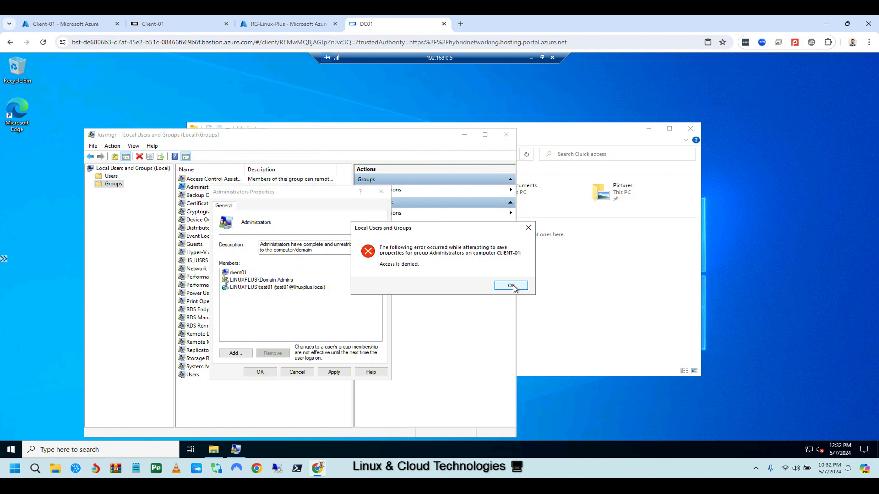
click(511, 285)
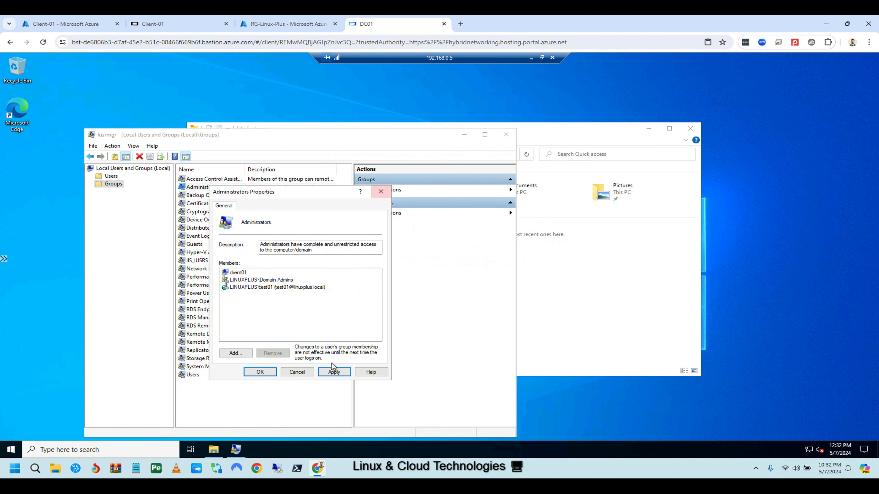
click(297, 372)
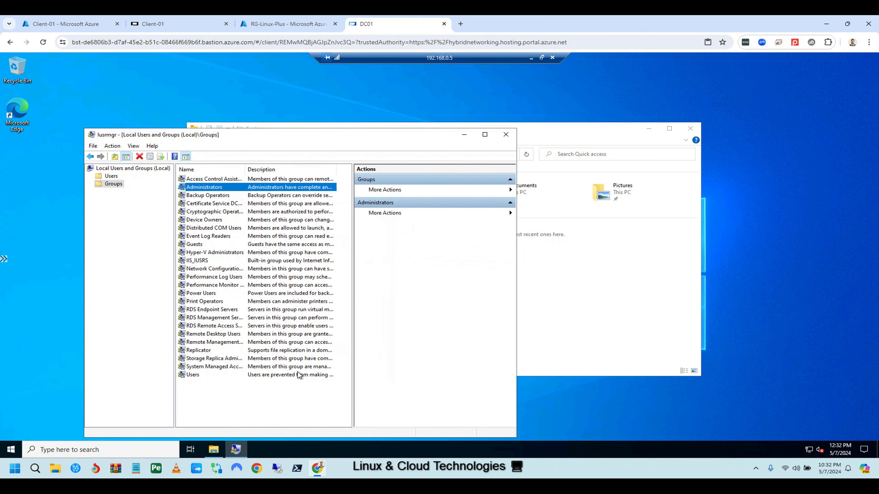
click(506, 134)
Sign test01 out of the DC01 session from the Start menu.
click(649, 128)
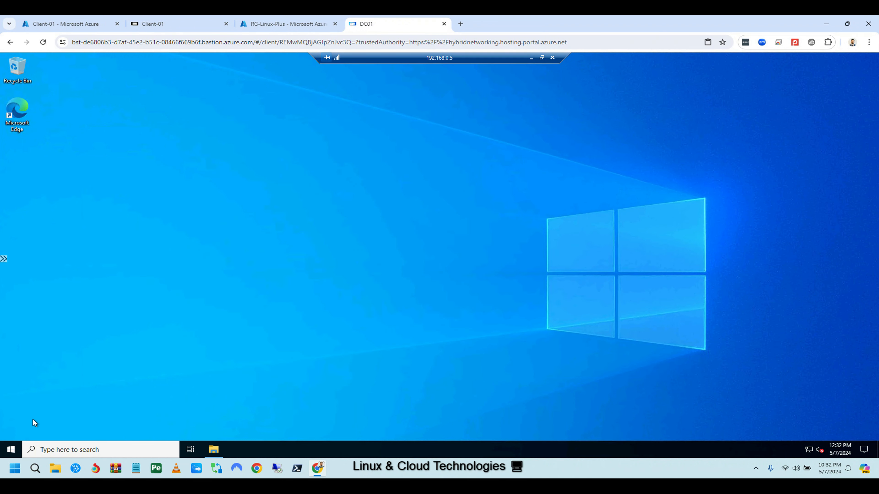
click(10, 449)
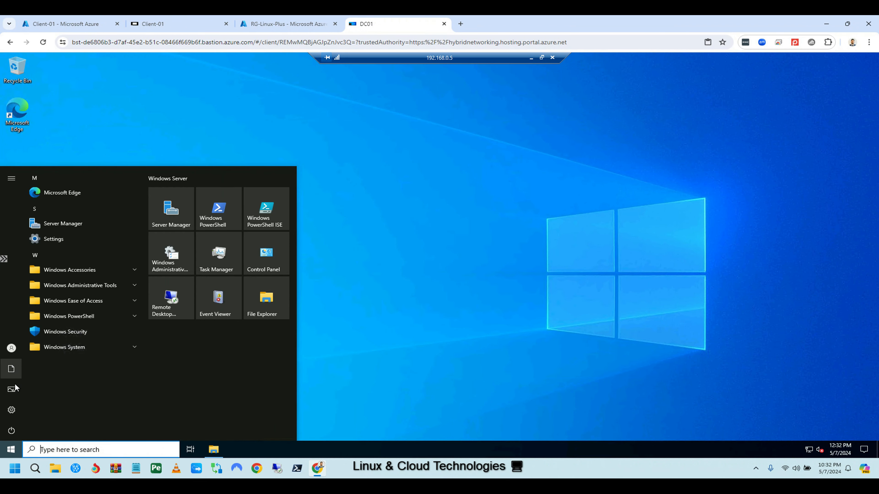
mouse_move(19, 377)
click(23, 349)
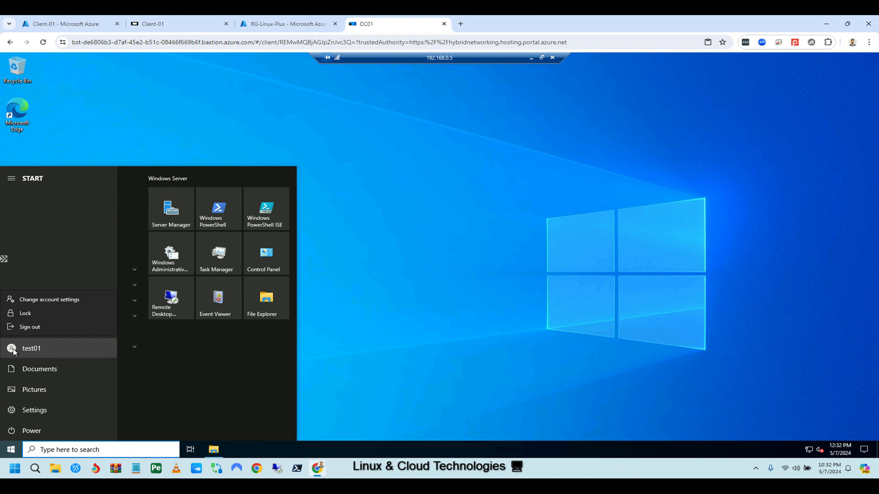
click(31, 327)
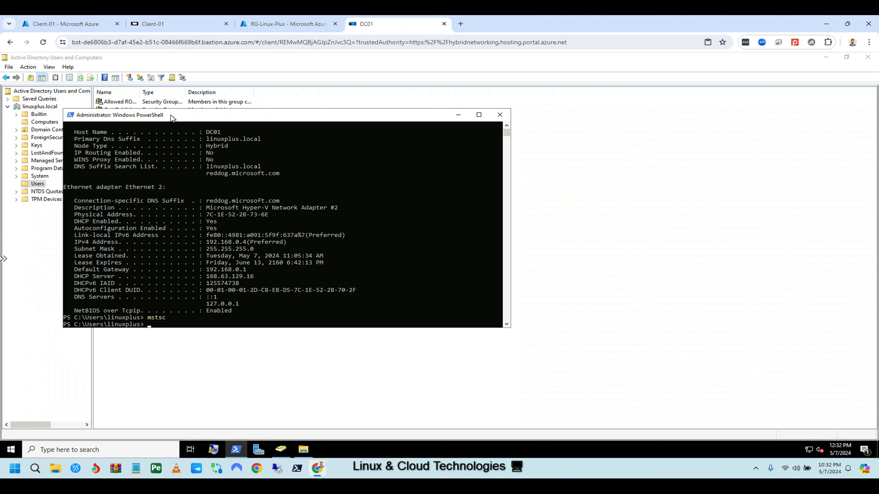
Close This PC and sign out of the Client-01 session, returning to its Bastion page.
click(180, 24)
click(690, 129)
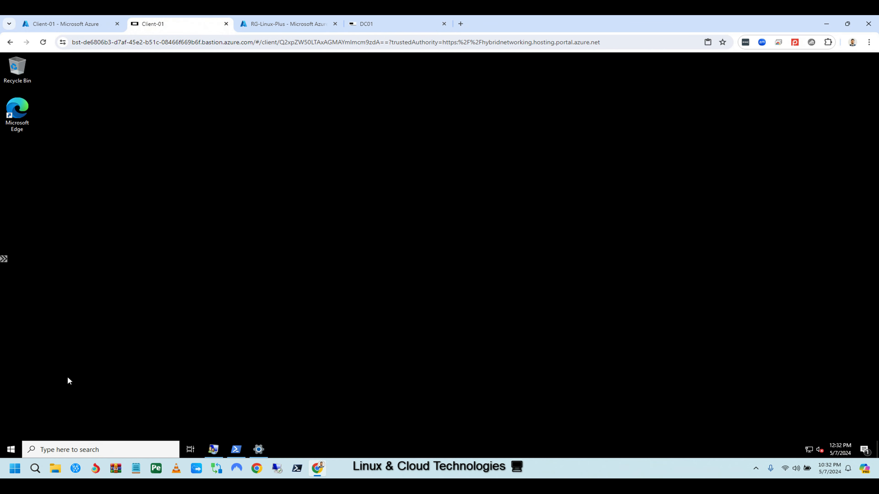
click(13, 450)
click(11, 349)
click(38, 326)
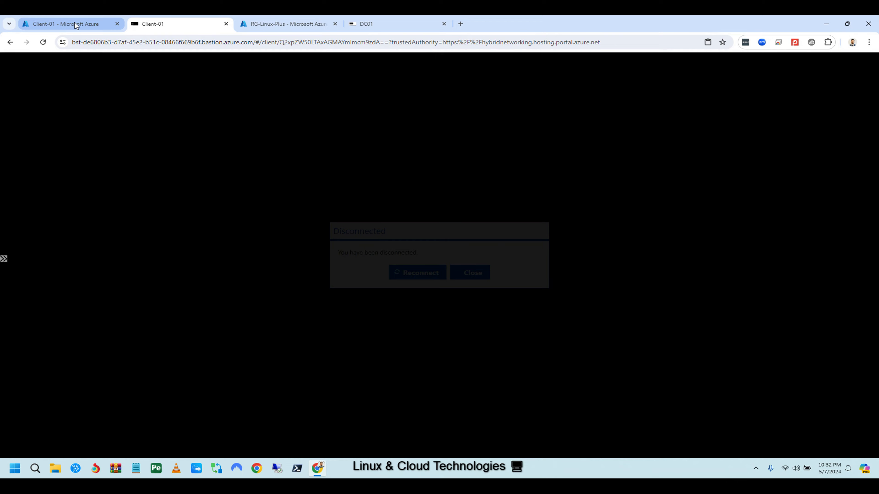
click(74, 23)
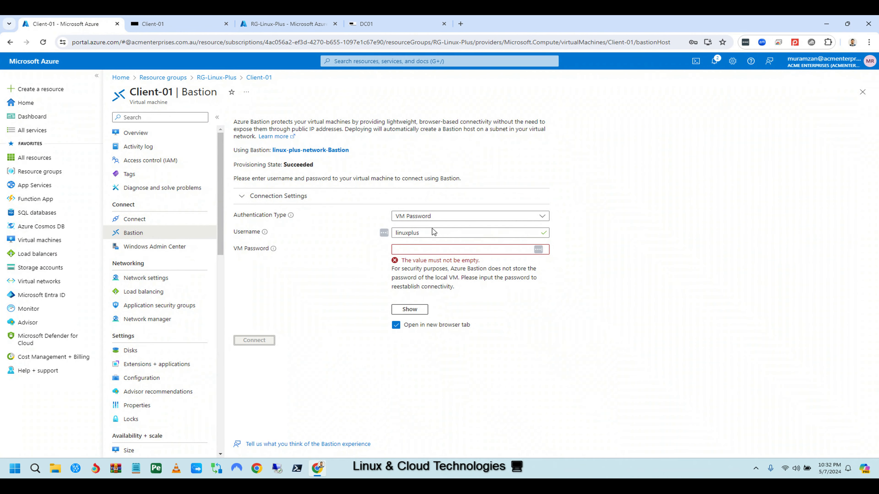
Reconnect to Client-01 through Bastion with the VM password, then return to ADUC on DC01.
click(419, 247)
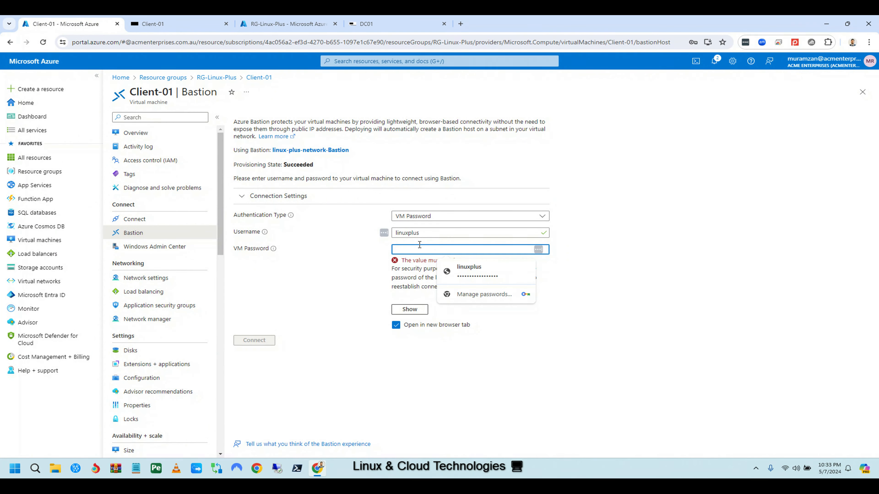
text(P)
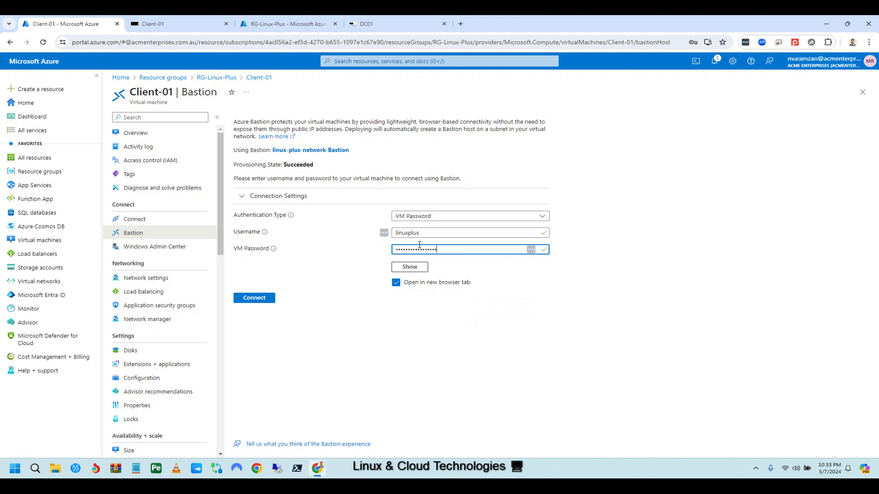
click(250, 302)
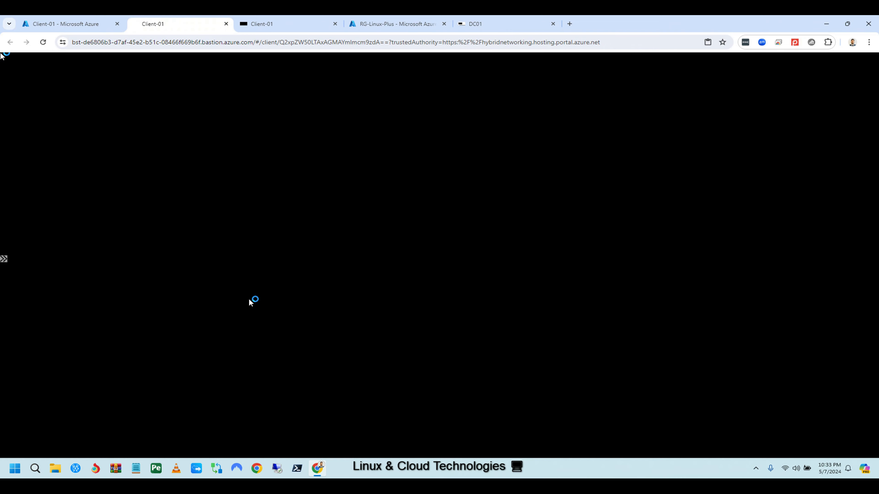
click(479, 25)
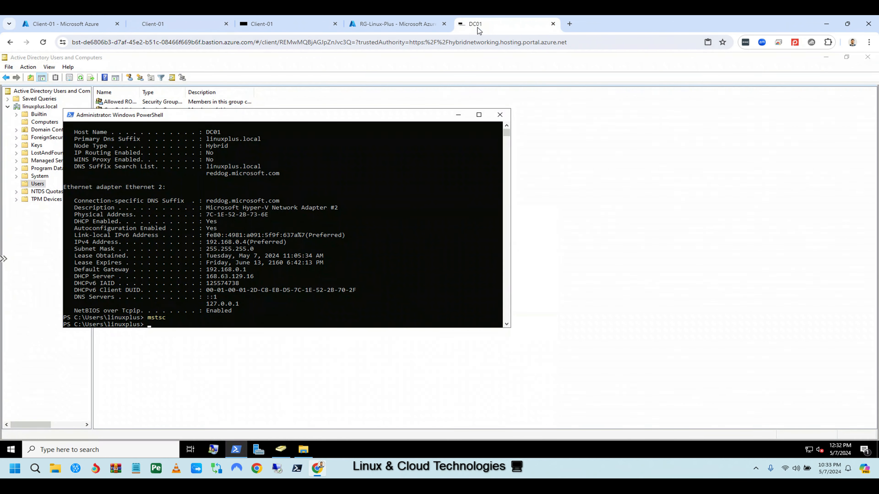
click(39, 243)
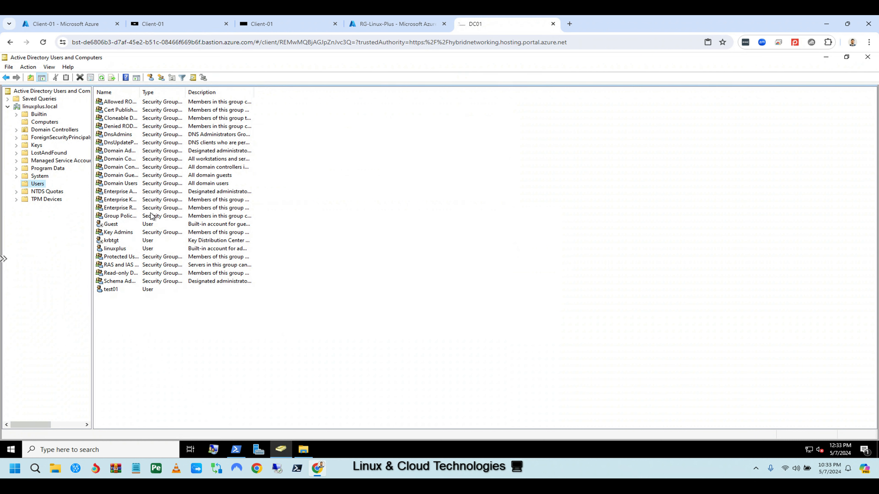
Search linuxplus.local for 'remote desk' and open the Remote Desktop Users group found.
drag(140, 91, 243, 92)
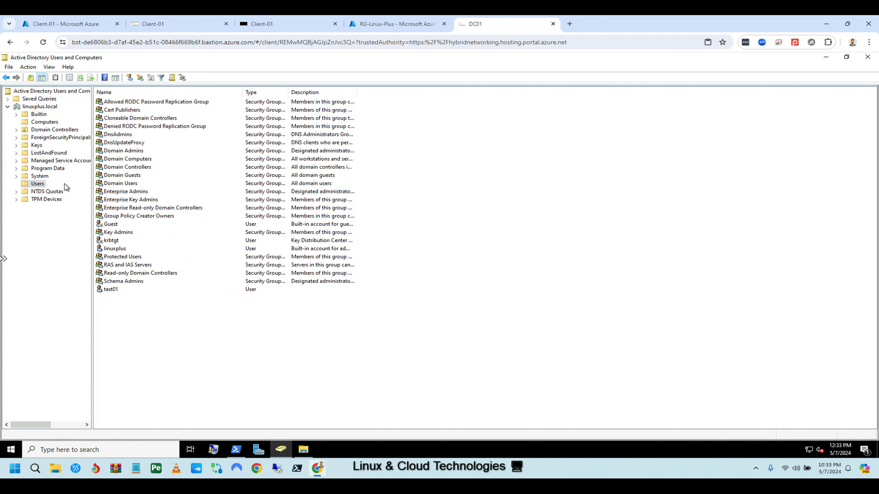
click(43, 107)
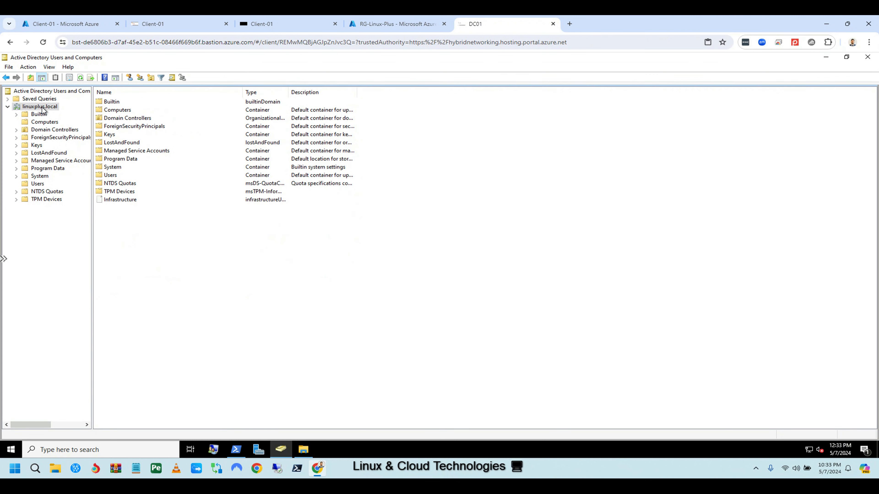
right_click(43, 107)
click(71, 123)
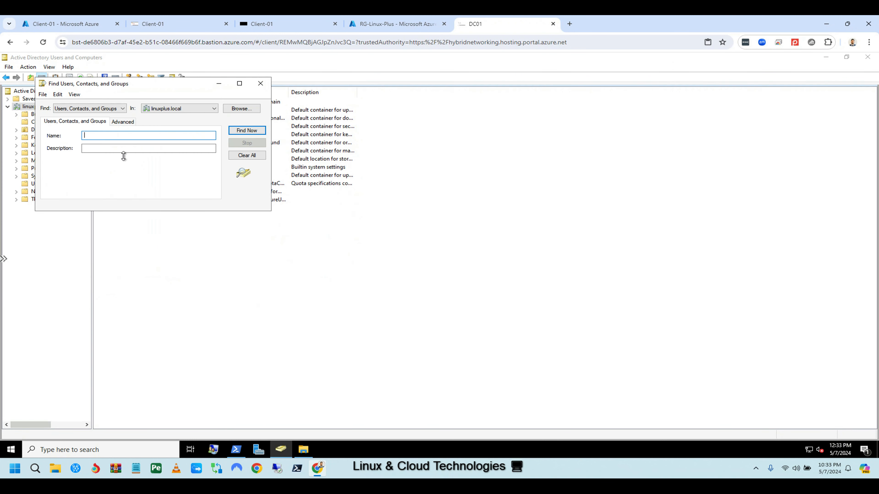
text(remote desktop user)
click(246, 131)
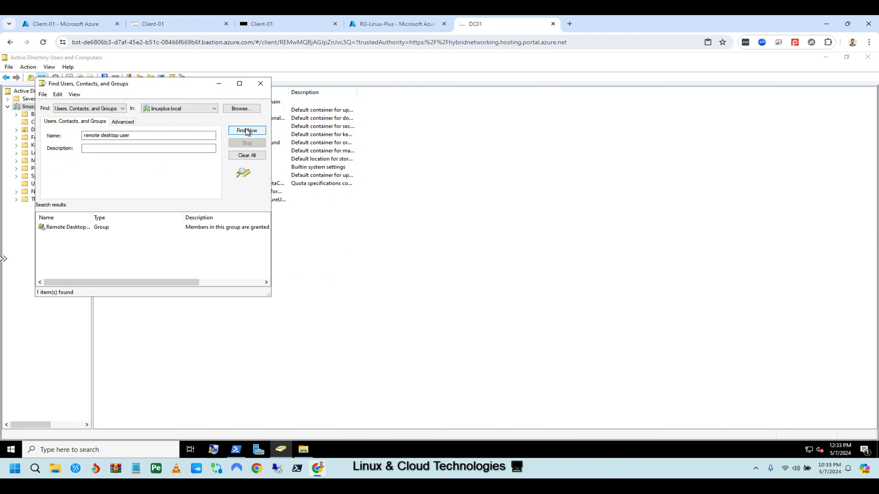
double_click(76, 227)
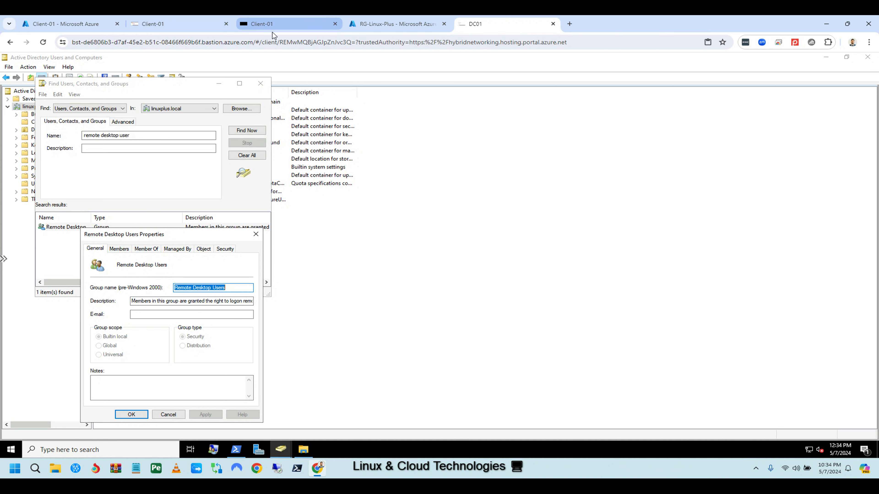
Close Server Manager on Client-01 and launch lusrmgr.msc.
click(181, 22)
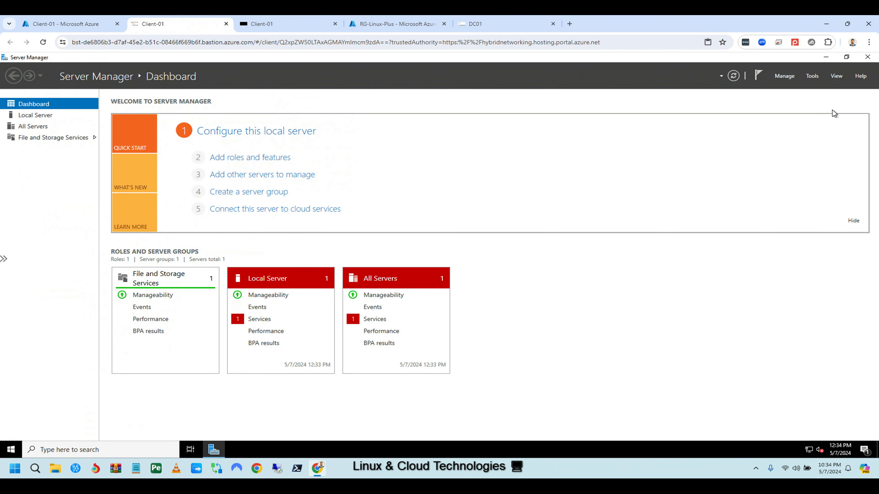
click(867, 57)
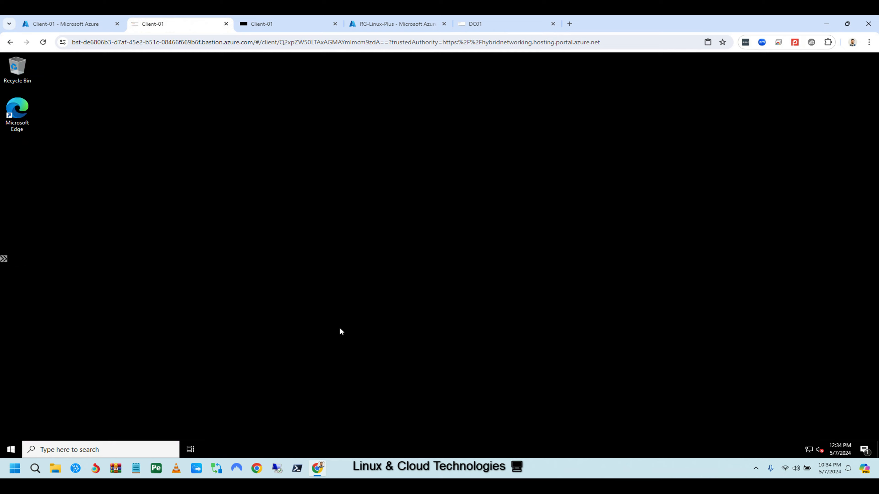
click(106, 449)
text(lusrmgr.msc)
click(72, 217)
Add domain account test01 to the local Administrators group, save it, and close the console.
click(108, 184)
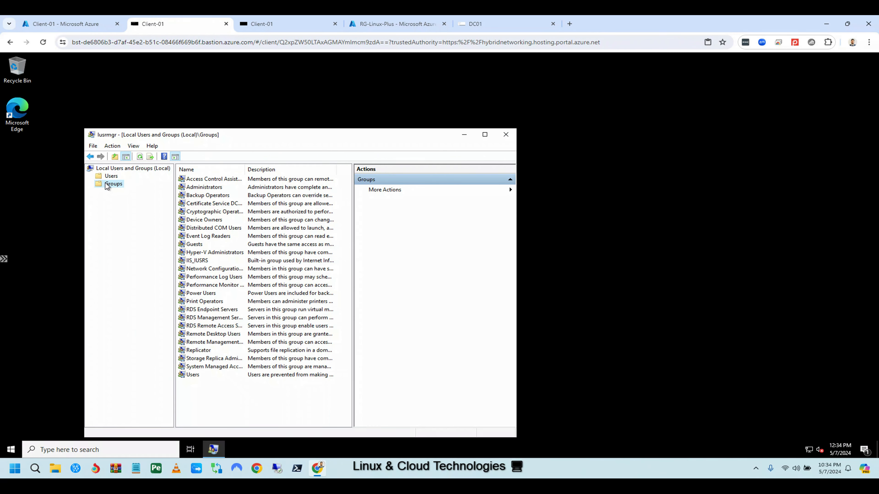
double_click(207, 187)
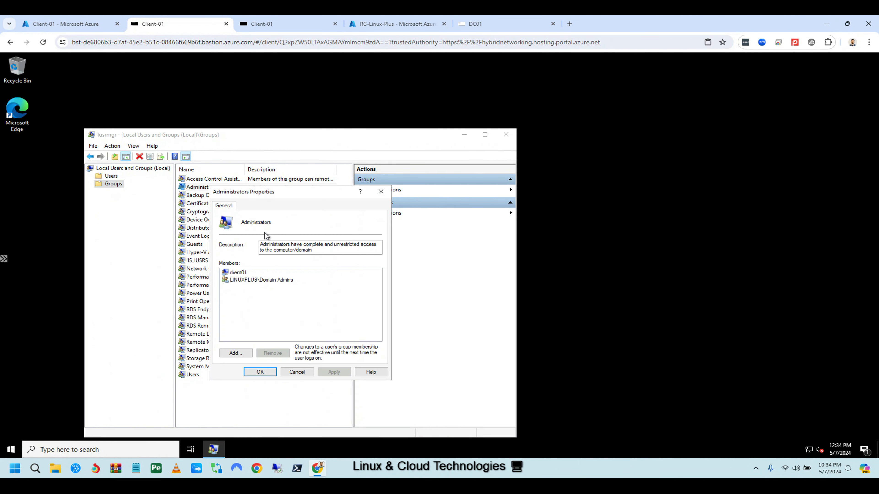
click(240, 352)
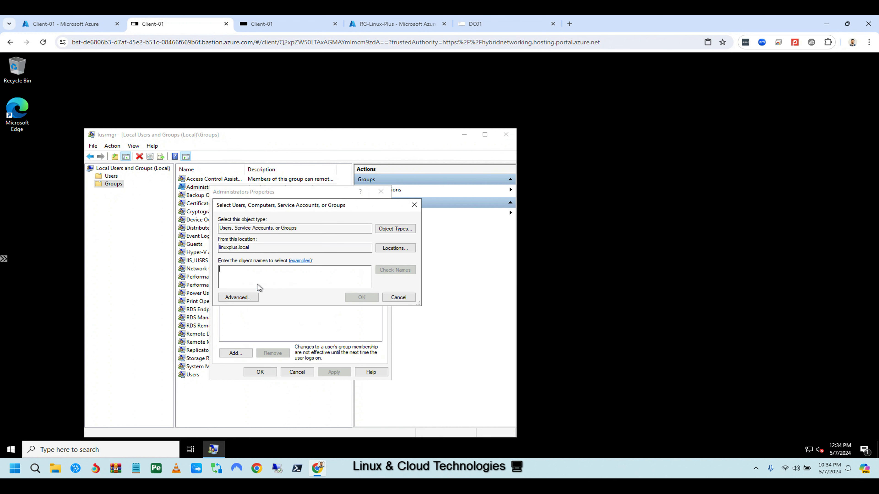
text(test01)
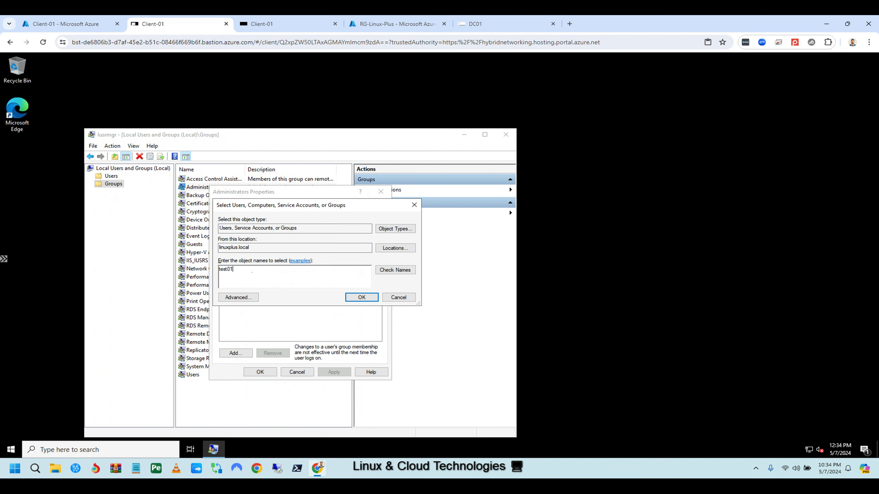
click(395, 275)
click(361, 297)
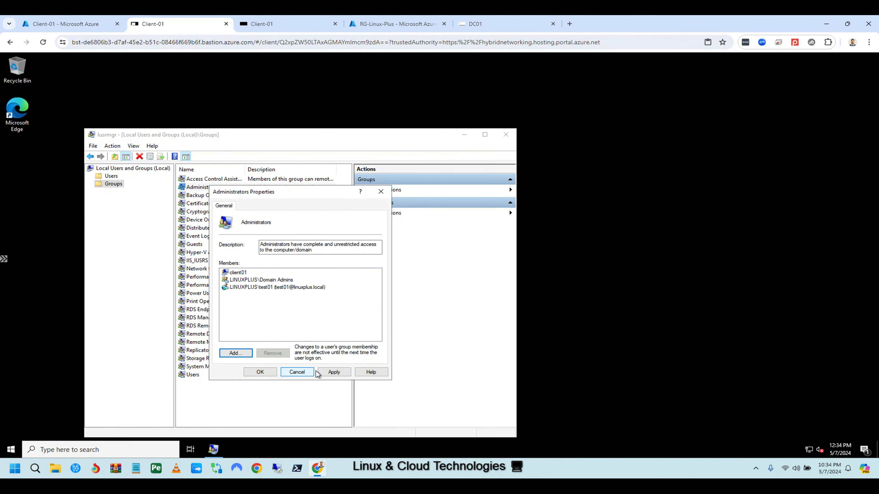
click(335, 371)
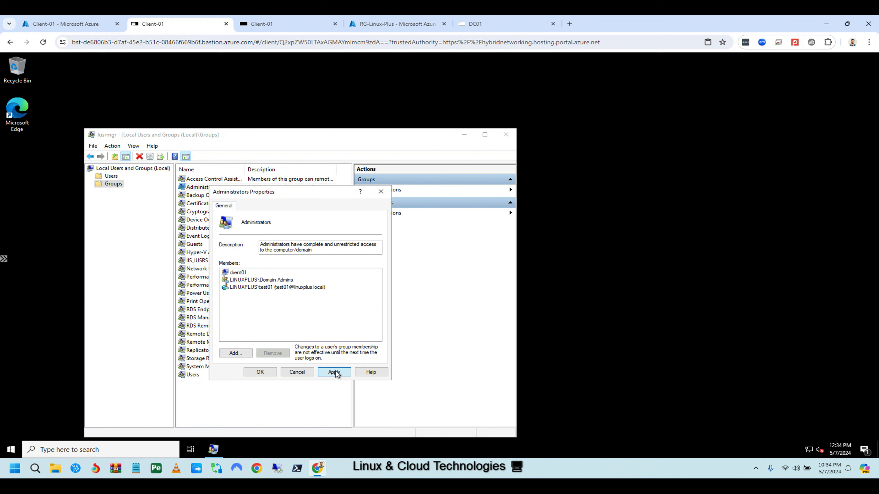
click(266, 373)
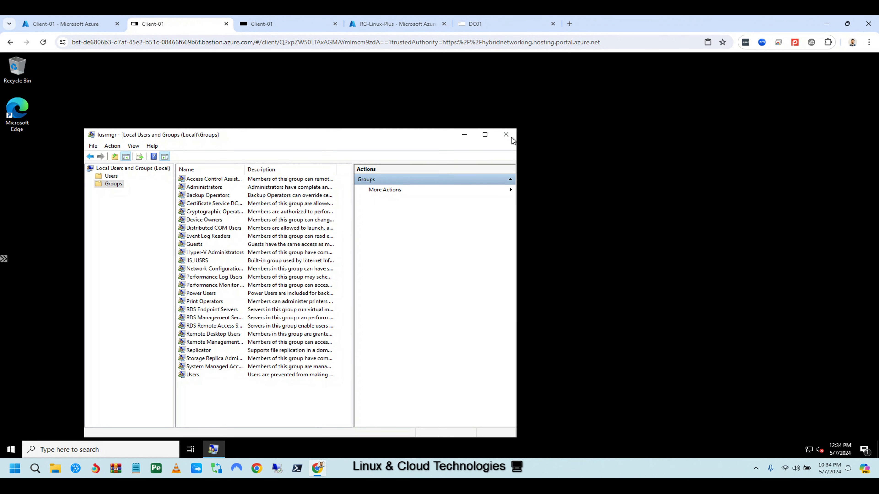
click(507, 136)
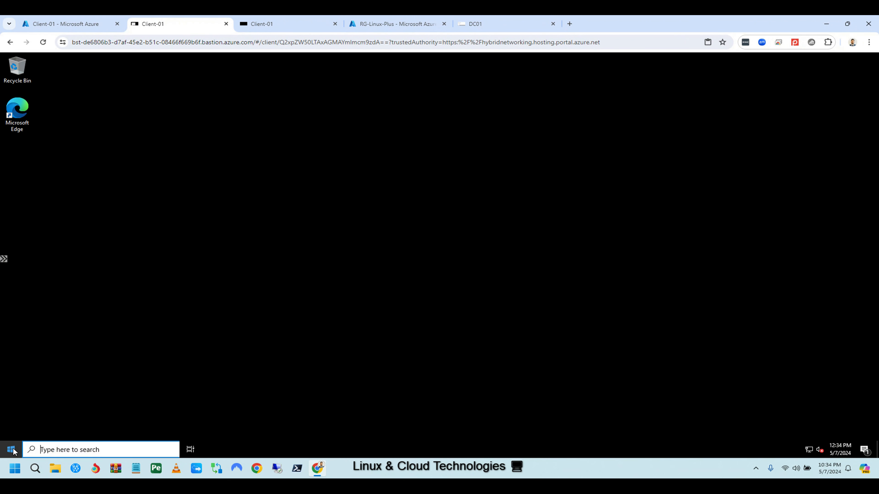
Sign out of the Client-01 session and dismiss the disconnected notice.
click(11, 449)
click(12, 348)
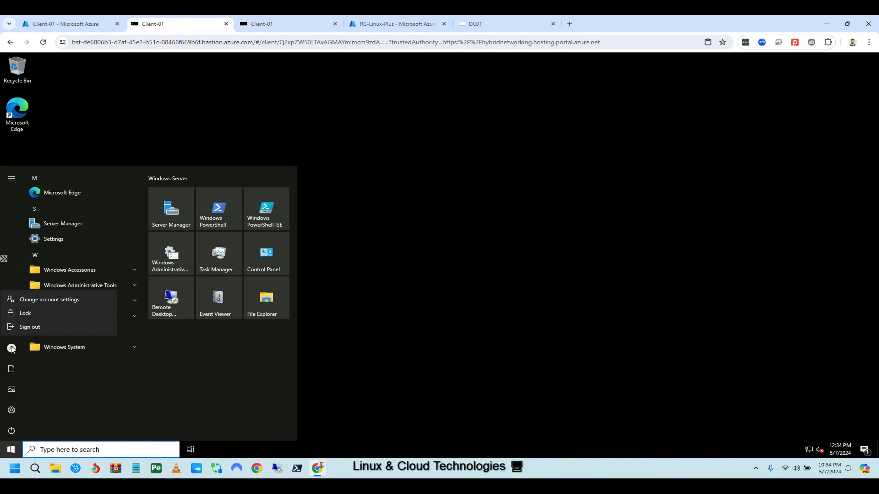
click(25, 327)
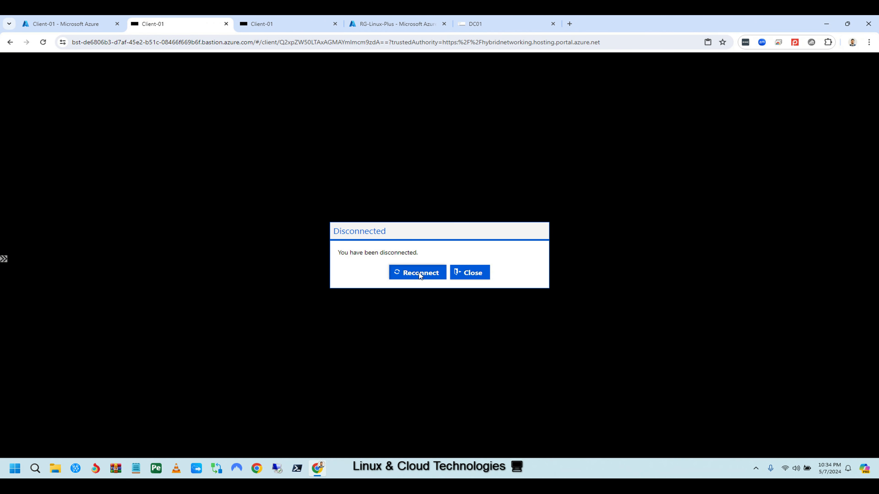
click(420, 274)
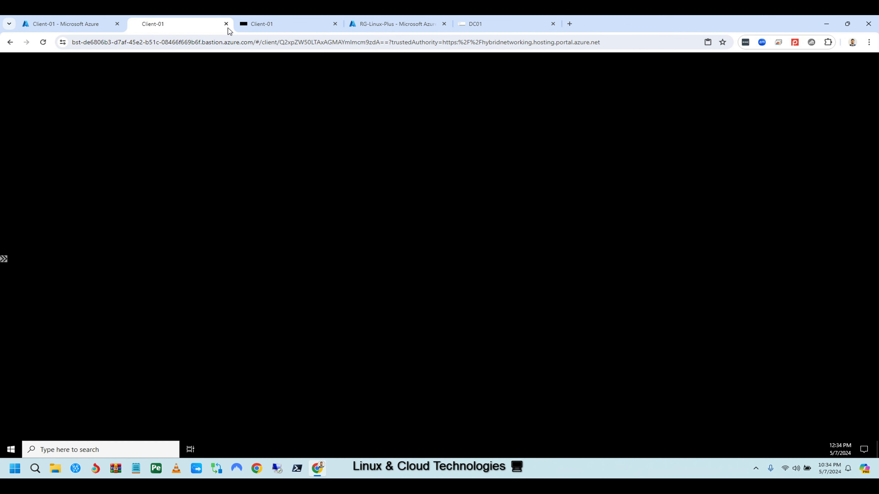
Close the Client-01 tab, clear the Bastion username field, and close the DC01 search dialogs.
click(226, 24)
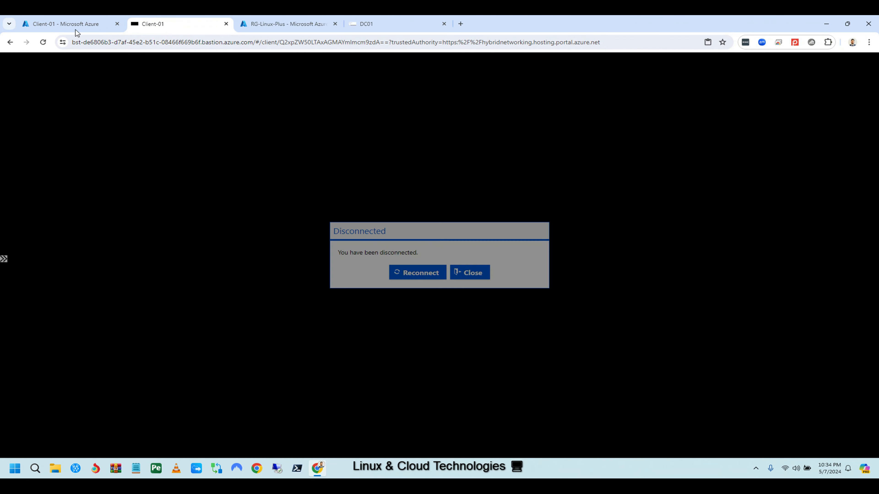
click(72, 24)
click(428, 233)
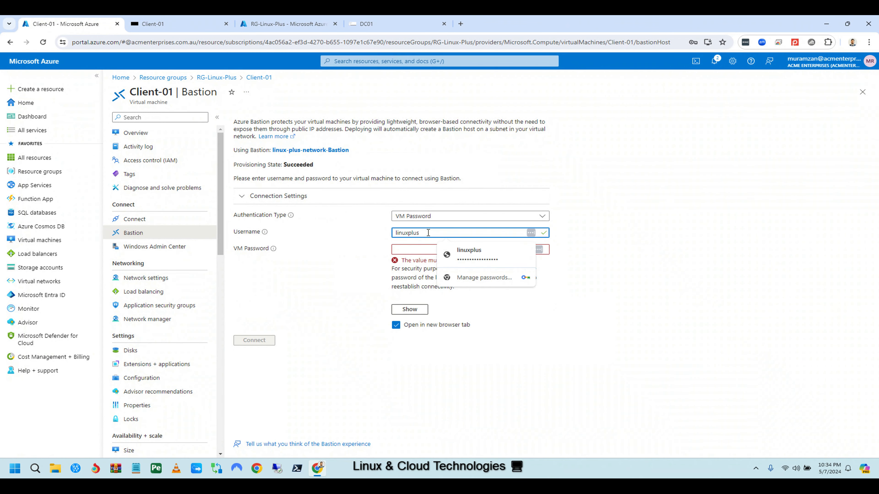
key(BackSpace)
key(BackSpace)
key(BackSpace)
key(BackSpace)
key(BackSpace)
key(BackSpace)
key(BackSpace)
key(BackSpace)
text(test01)
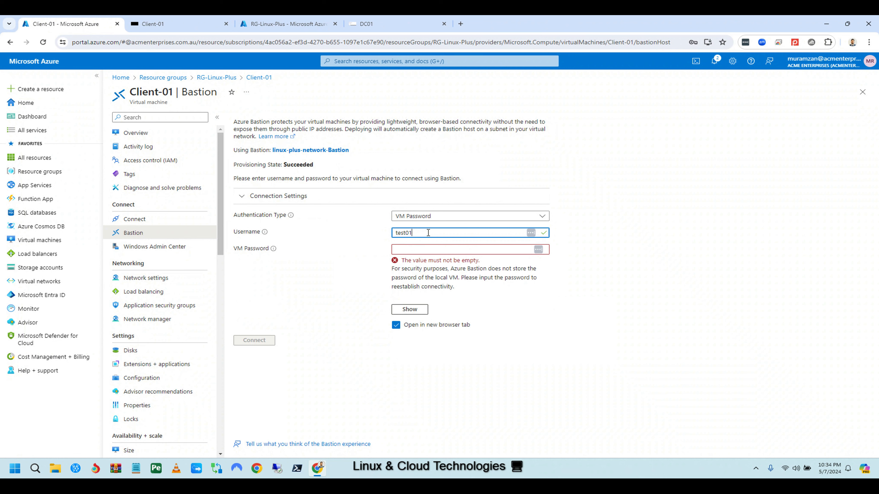
key(BackSpace)
key(BackSpace)
key(BackSpace)
key(BackSpace)
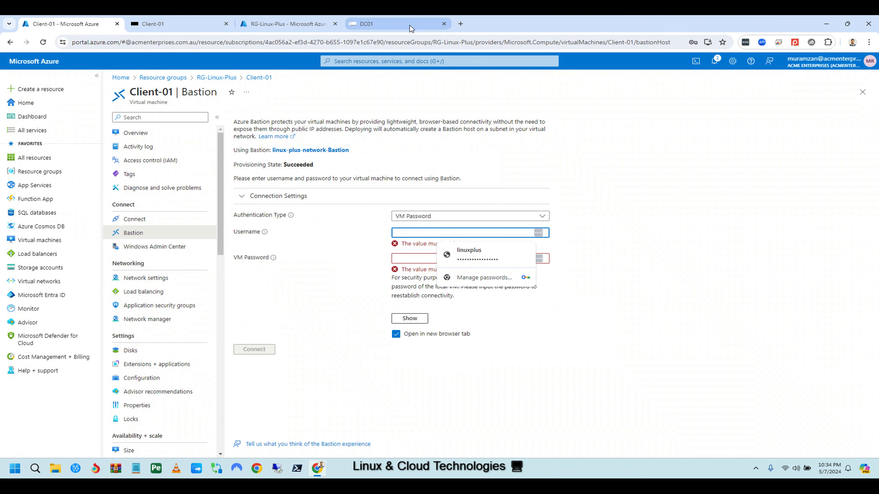
click(397, 28)
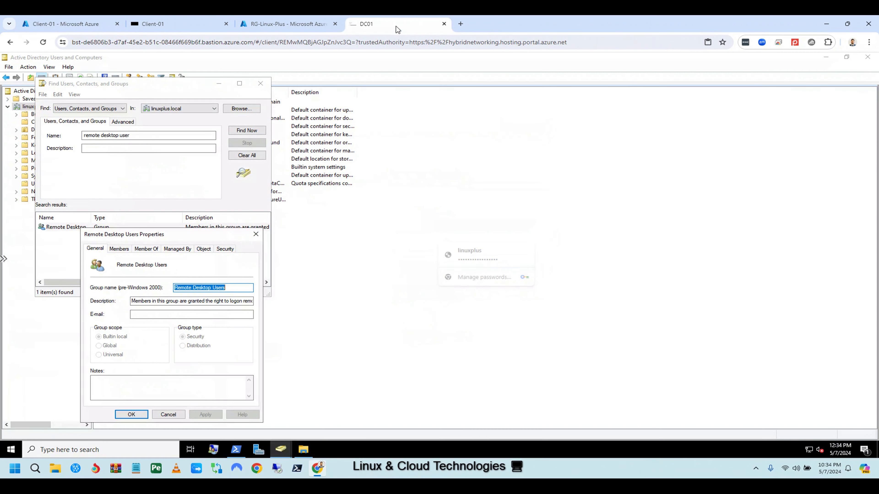
click(262, 84)
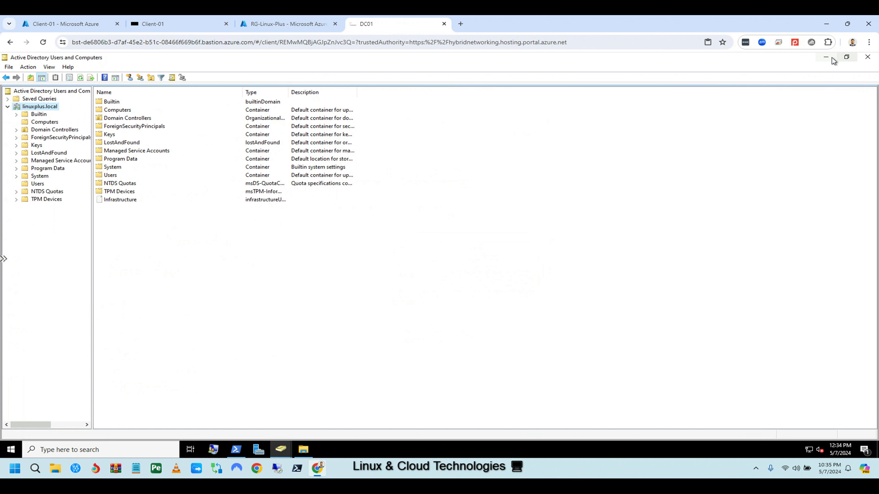
Rerun mstsc from PowerShell and sign in to 192.168.0.5 as test01, accepting the certificate.
click(236, 450)
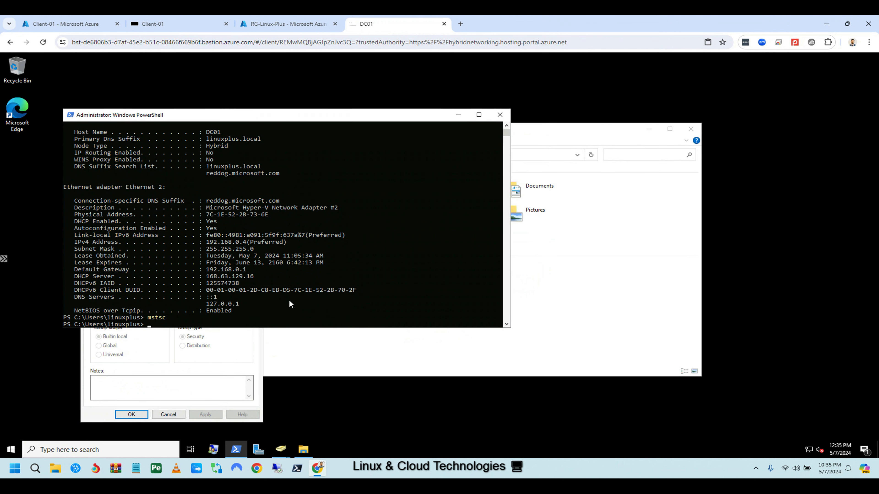
key(Up)
key(Return)
text(\)
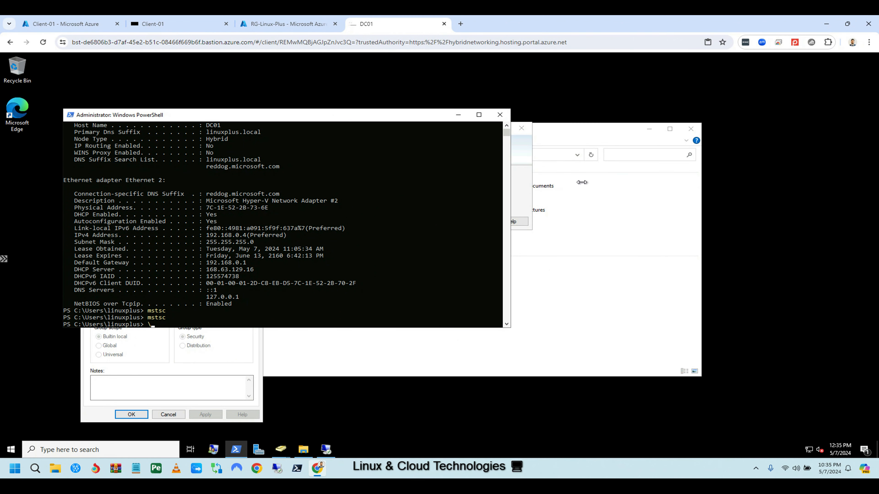
click(523, 148)
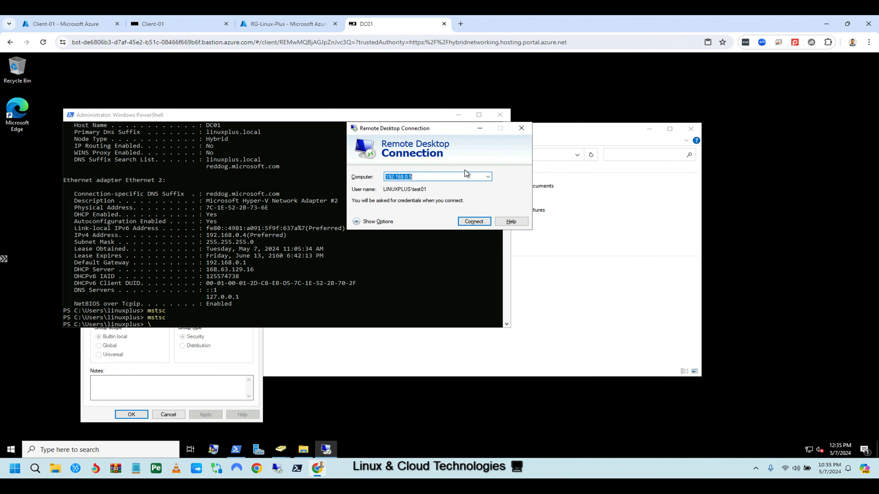
click(481, 222)
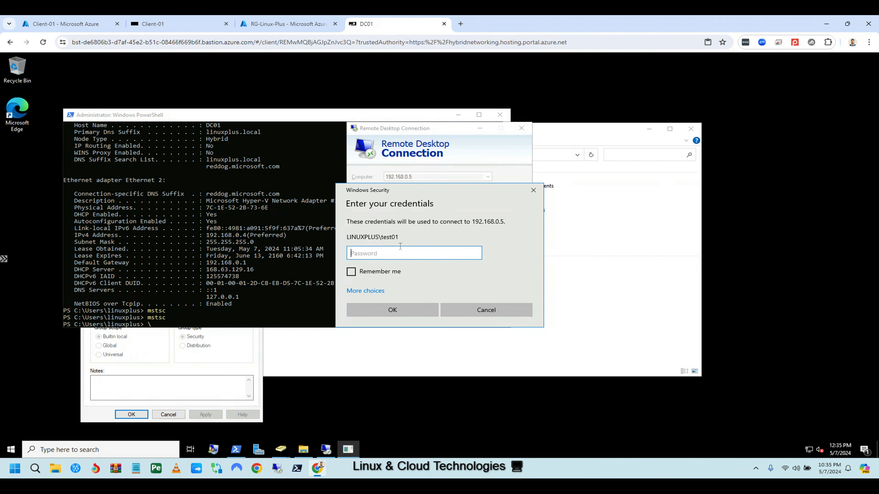
text(****************)
click(399, 308)
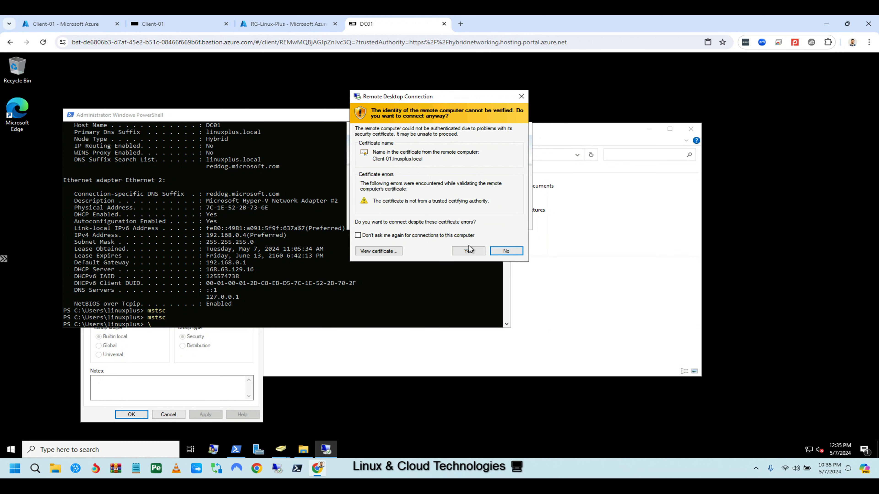
click(469, 252)
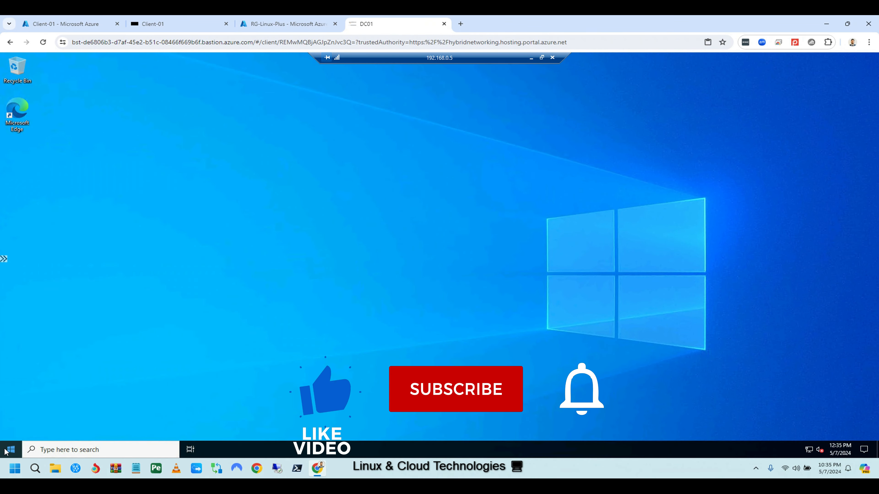
Launch Server Manager as administrator from its Start menu tile's More options.
click(8, 451)
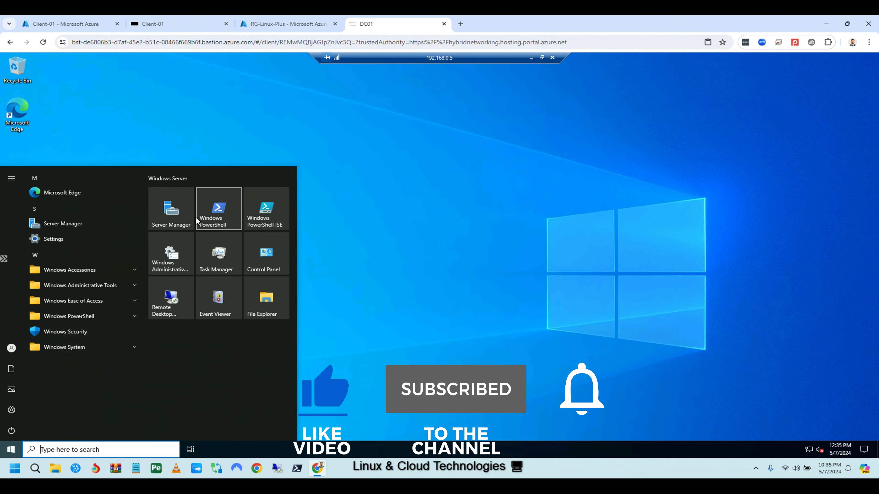
right_click(174, 220)
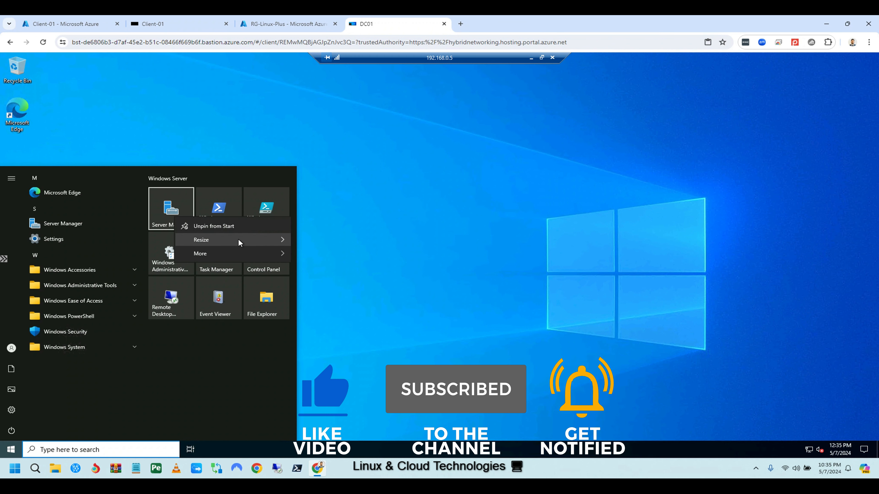
mouse_move(252, 250)
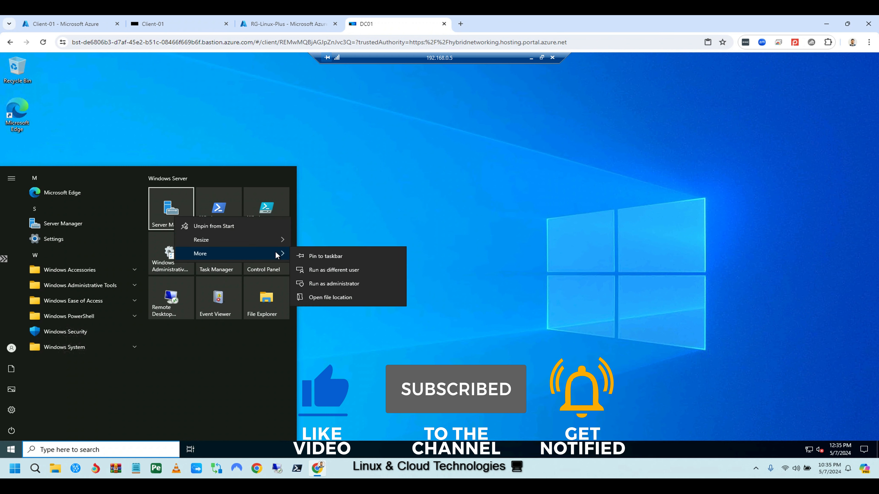
click(338, 283)
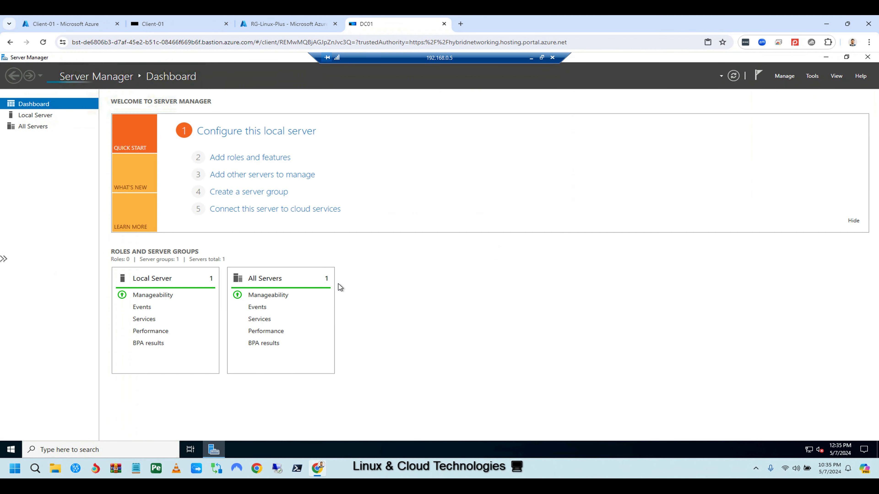